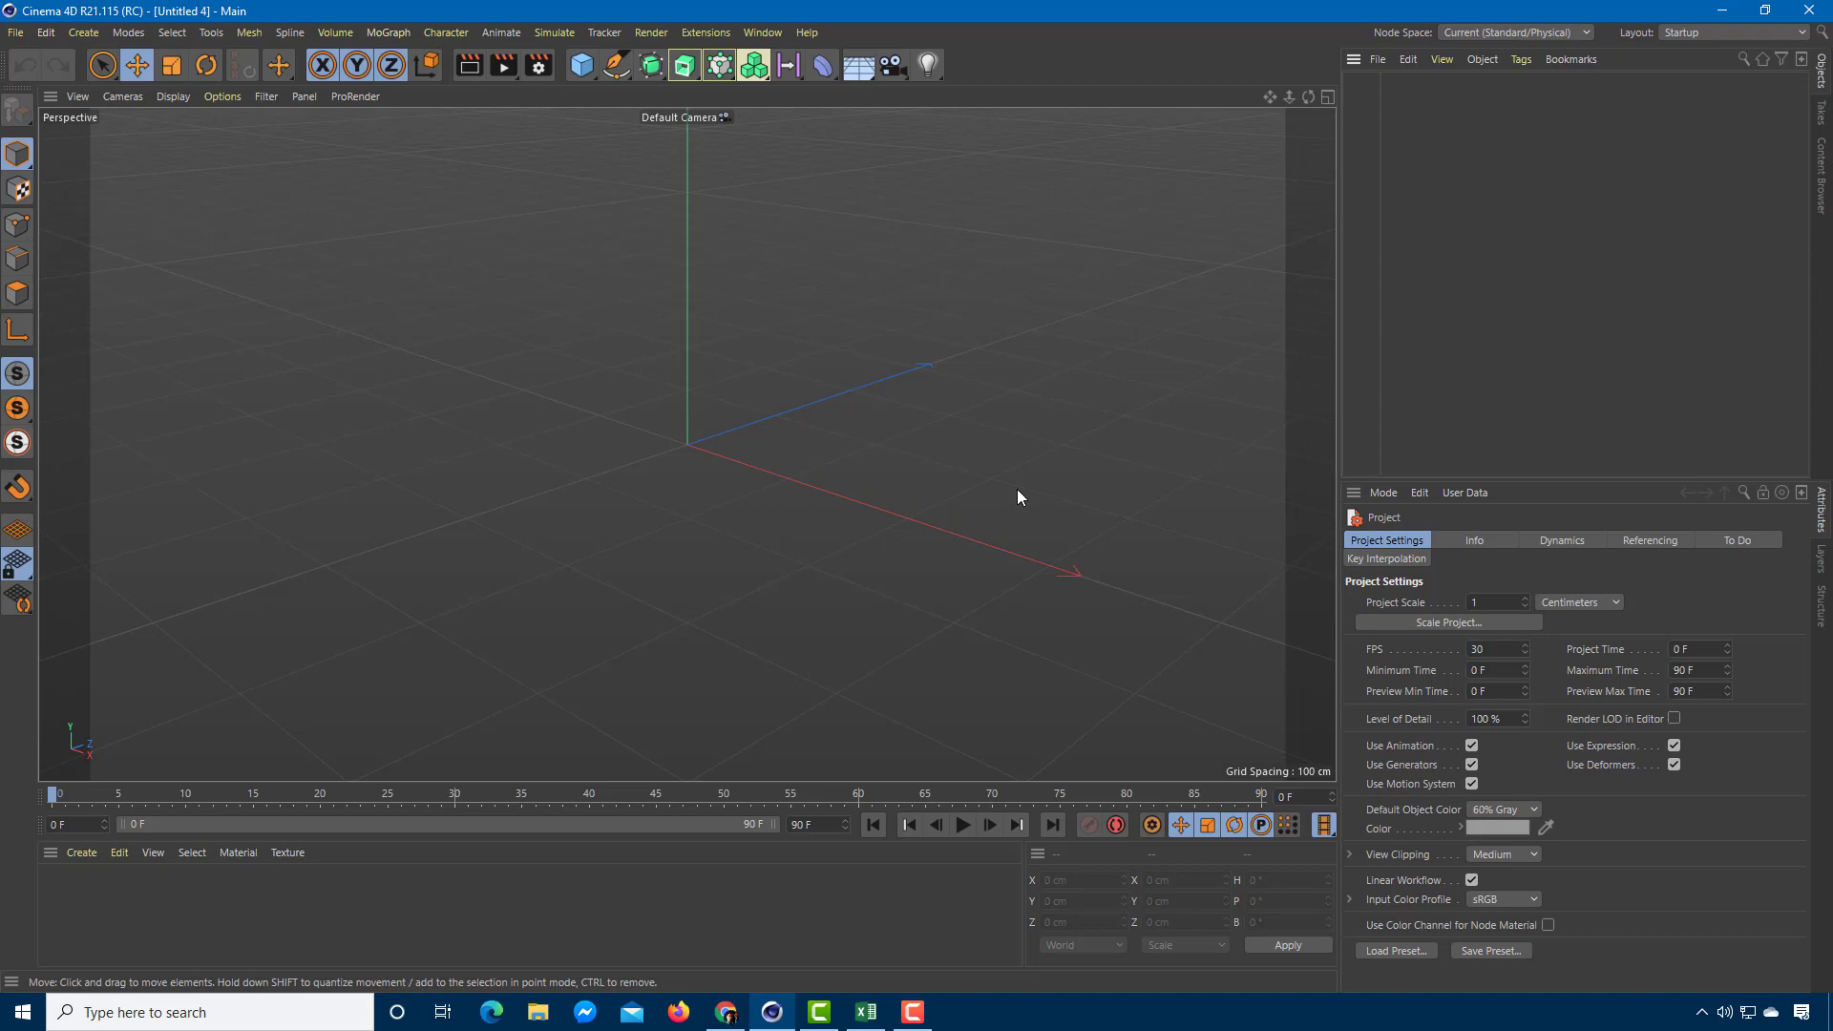
Go from the Perspective view to a full-size Right view, then pan it to frame the grid.
alt+drag(1017, 488, 1010, 441)
middle_click(1010, 443)
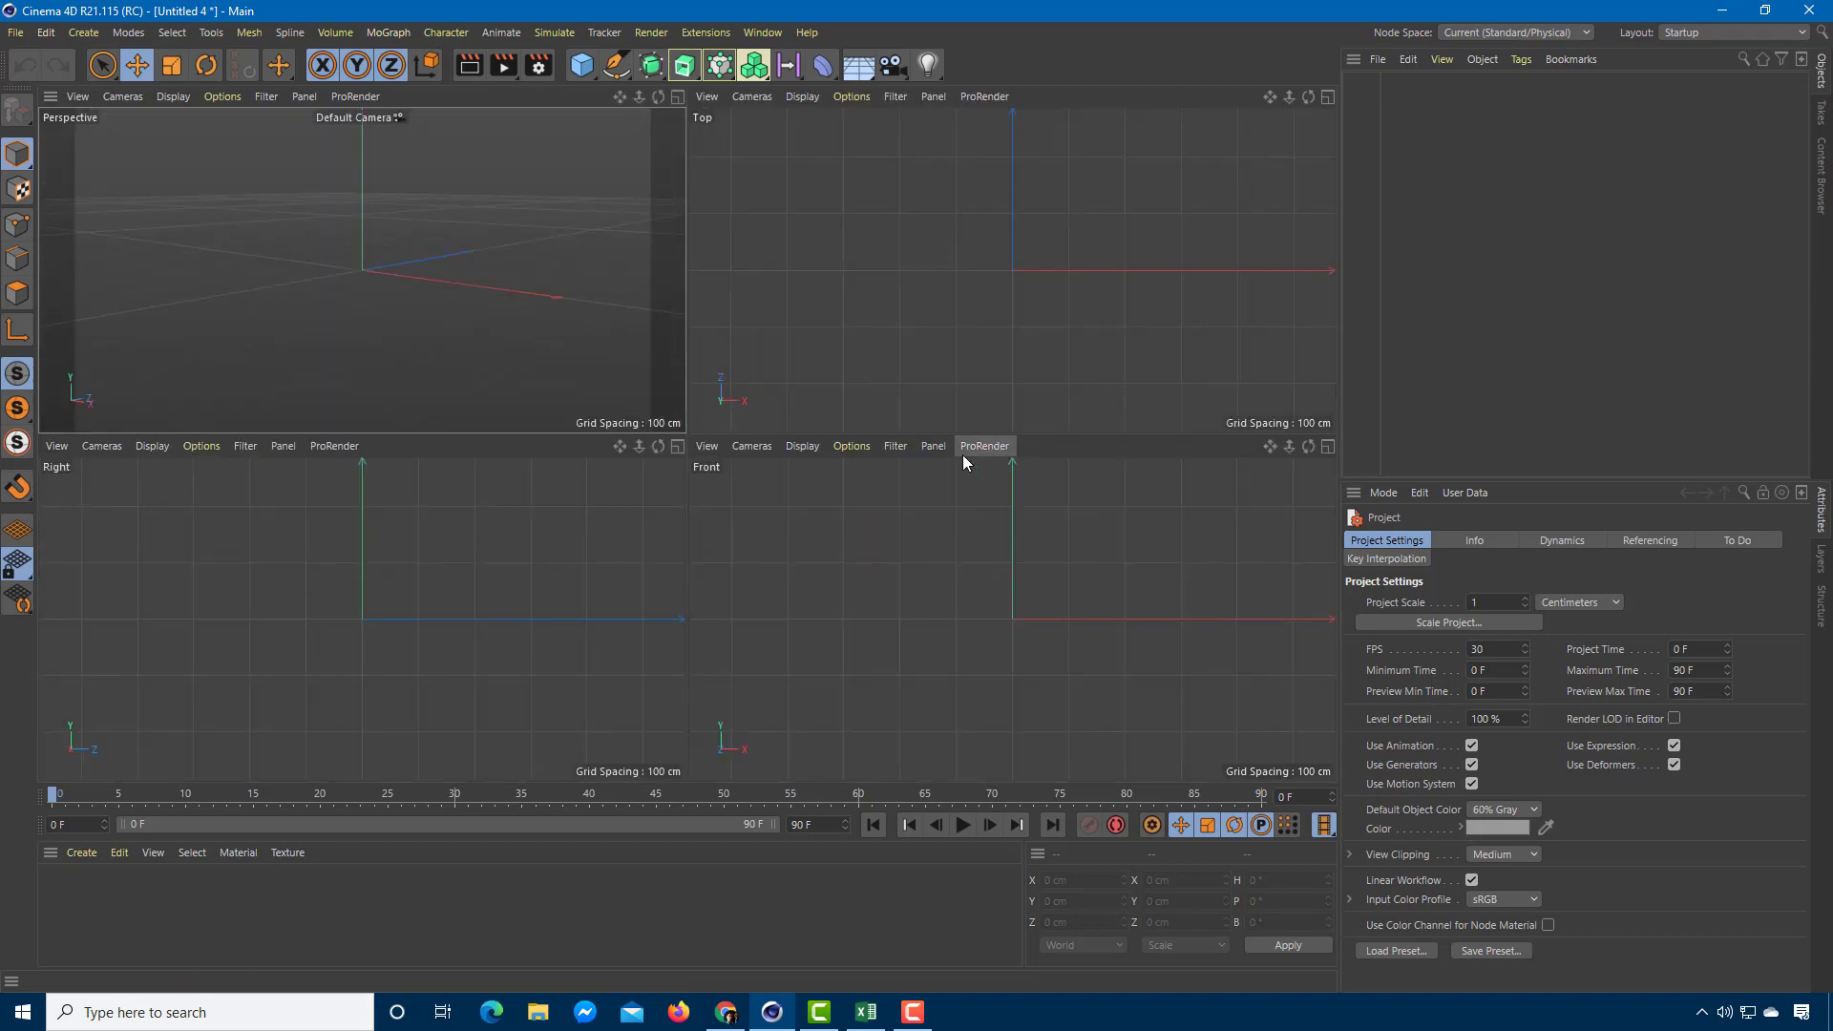
middle_click(626, 578)
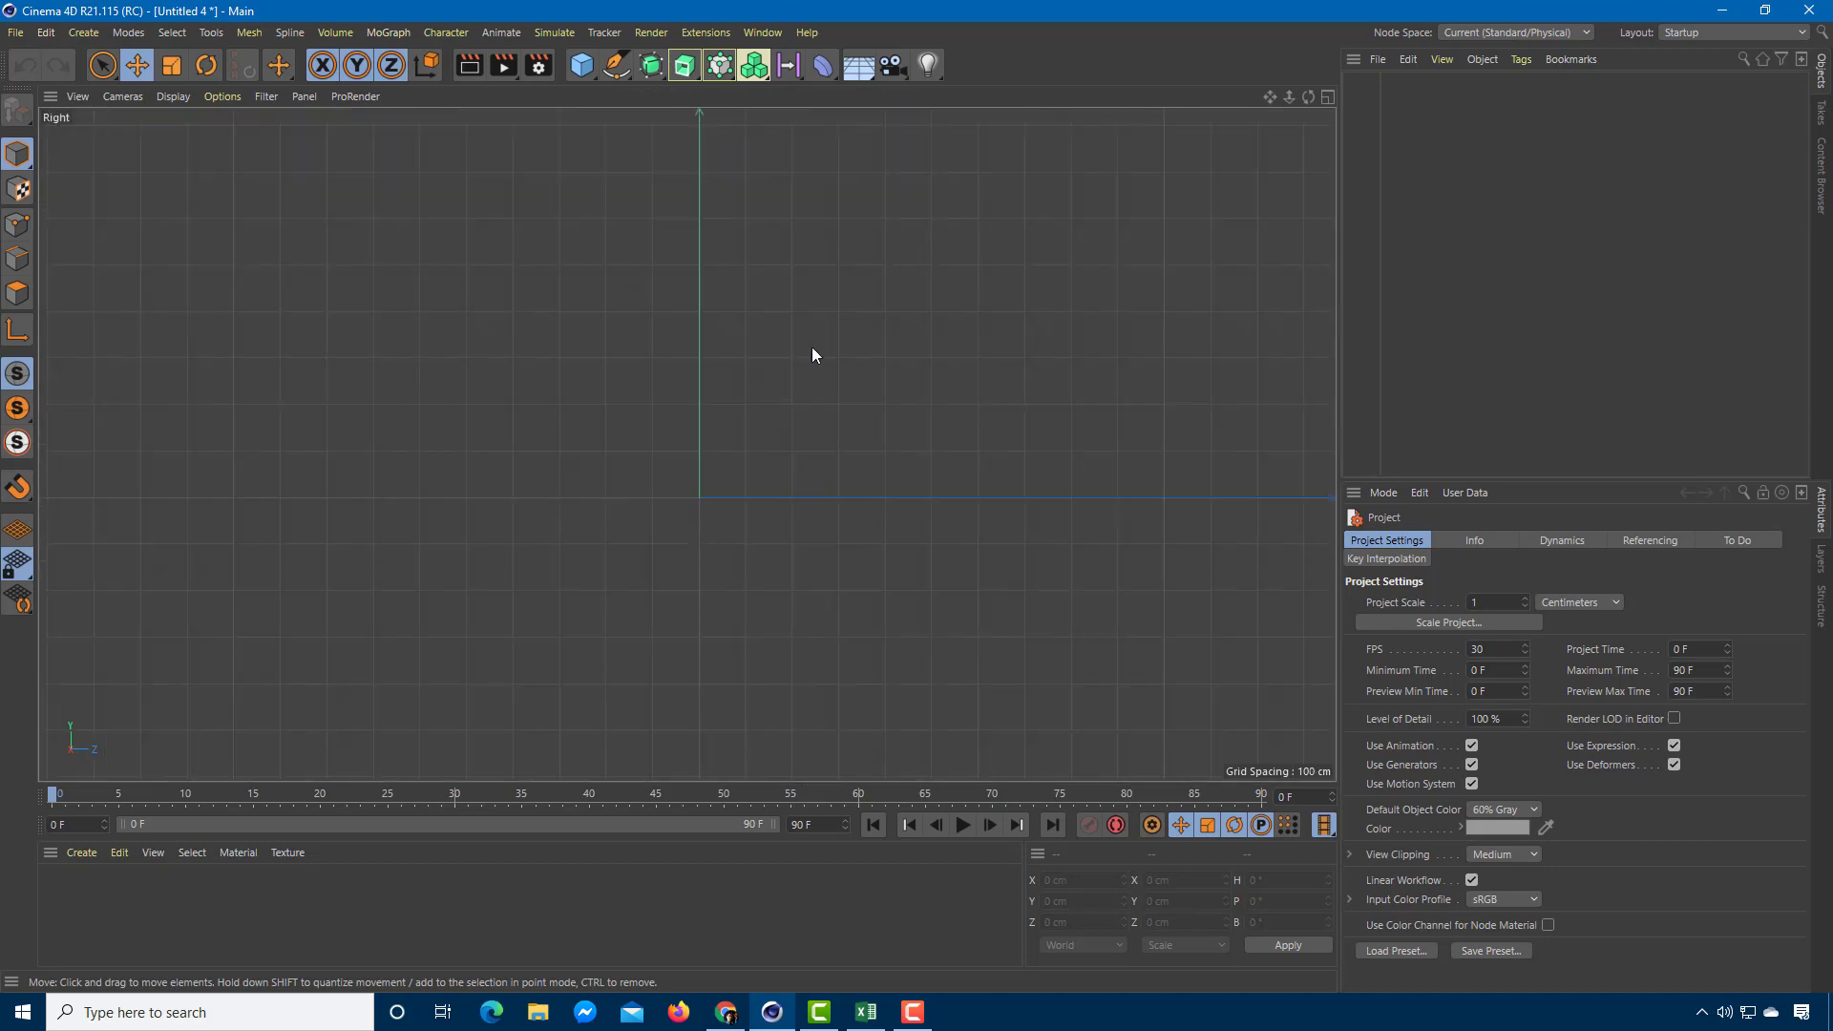
alt+middle_drag(815, 356, 769, 472)
Add a capsule and raise it to Y 102.6 cm so it rests on the ground.
click(582, 74)
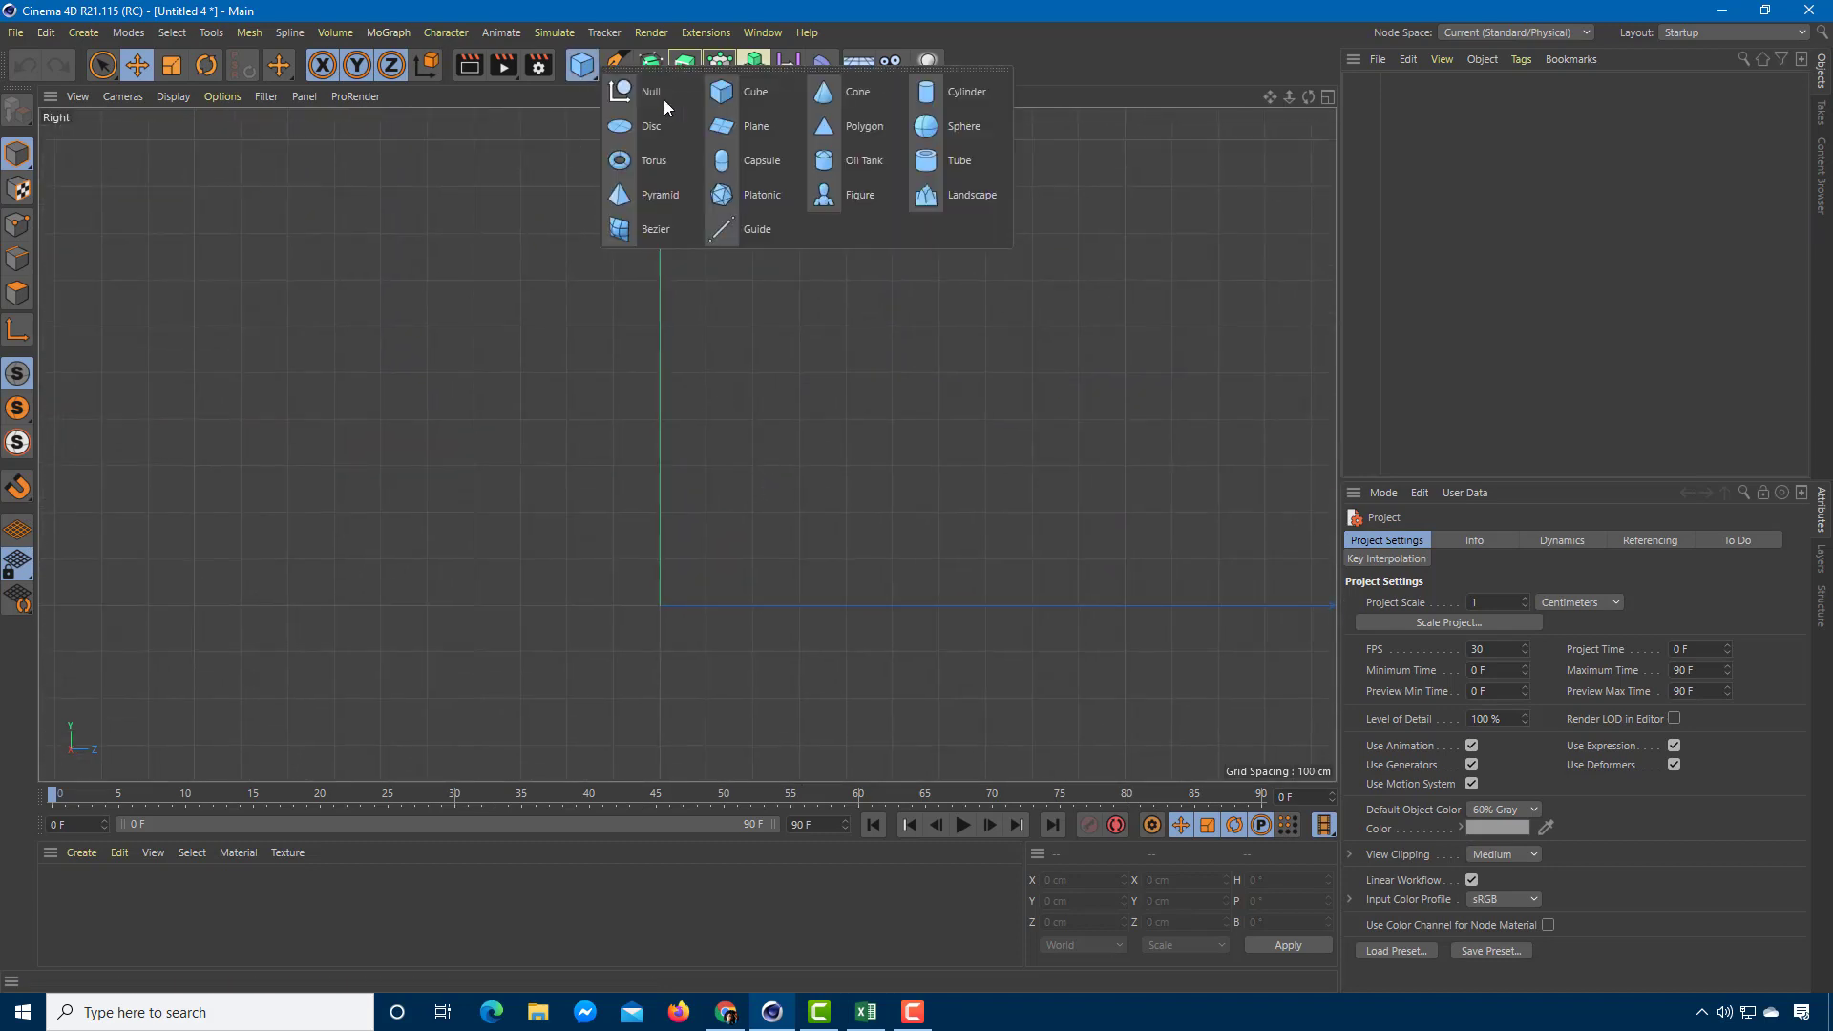
click(764, 162)
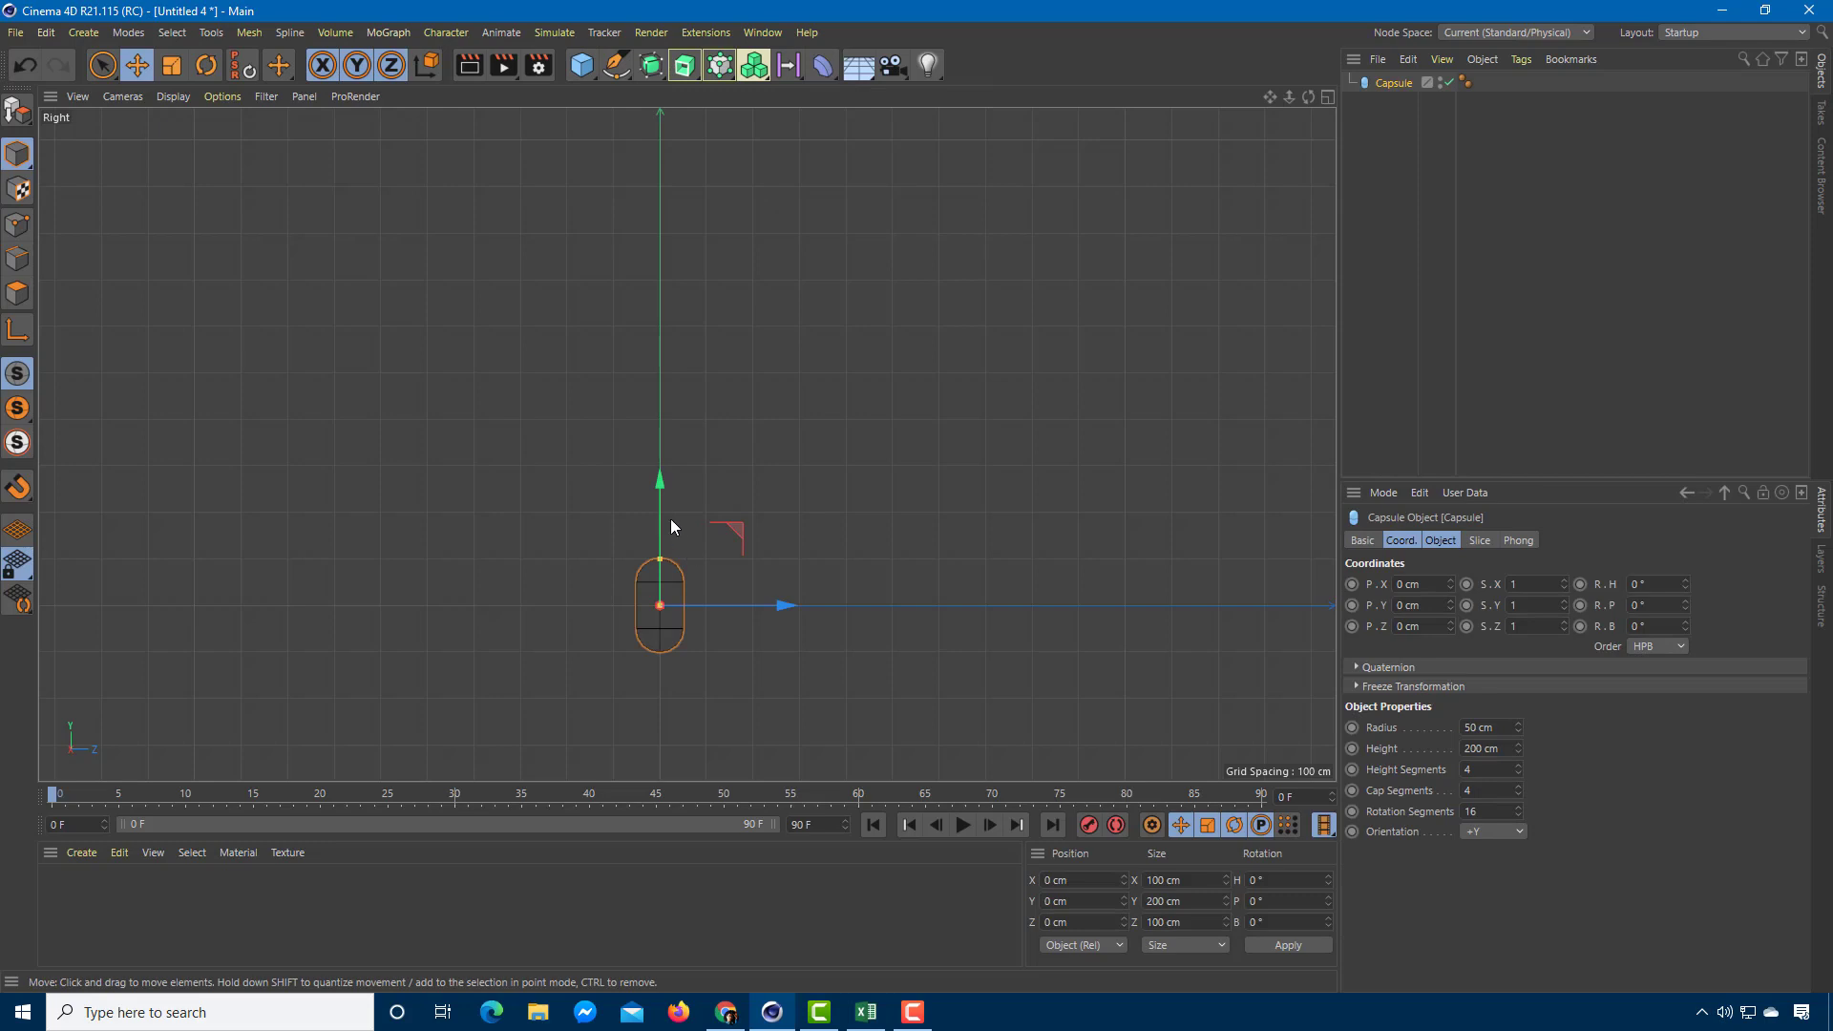
drag(670, 518, 663, 460)
scroll(670, 493, up, 4)
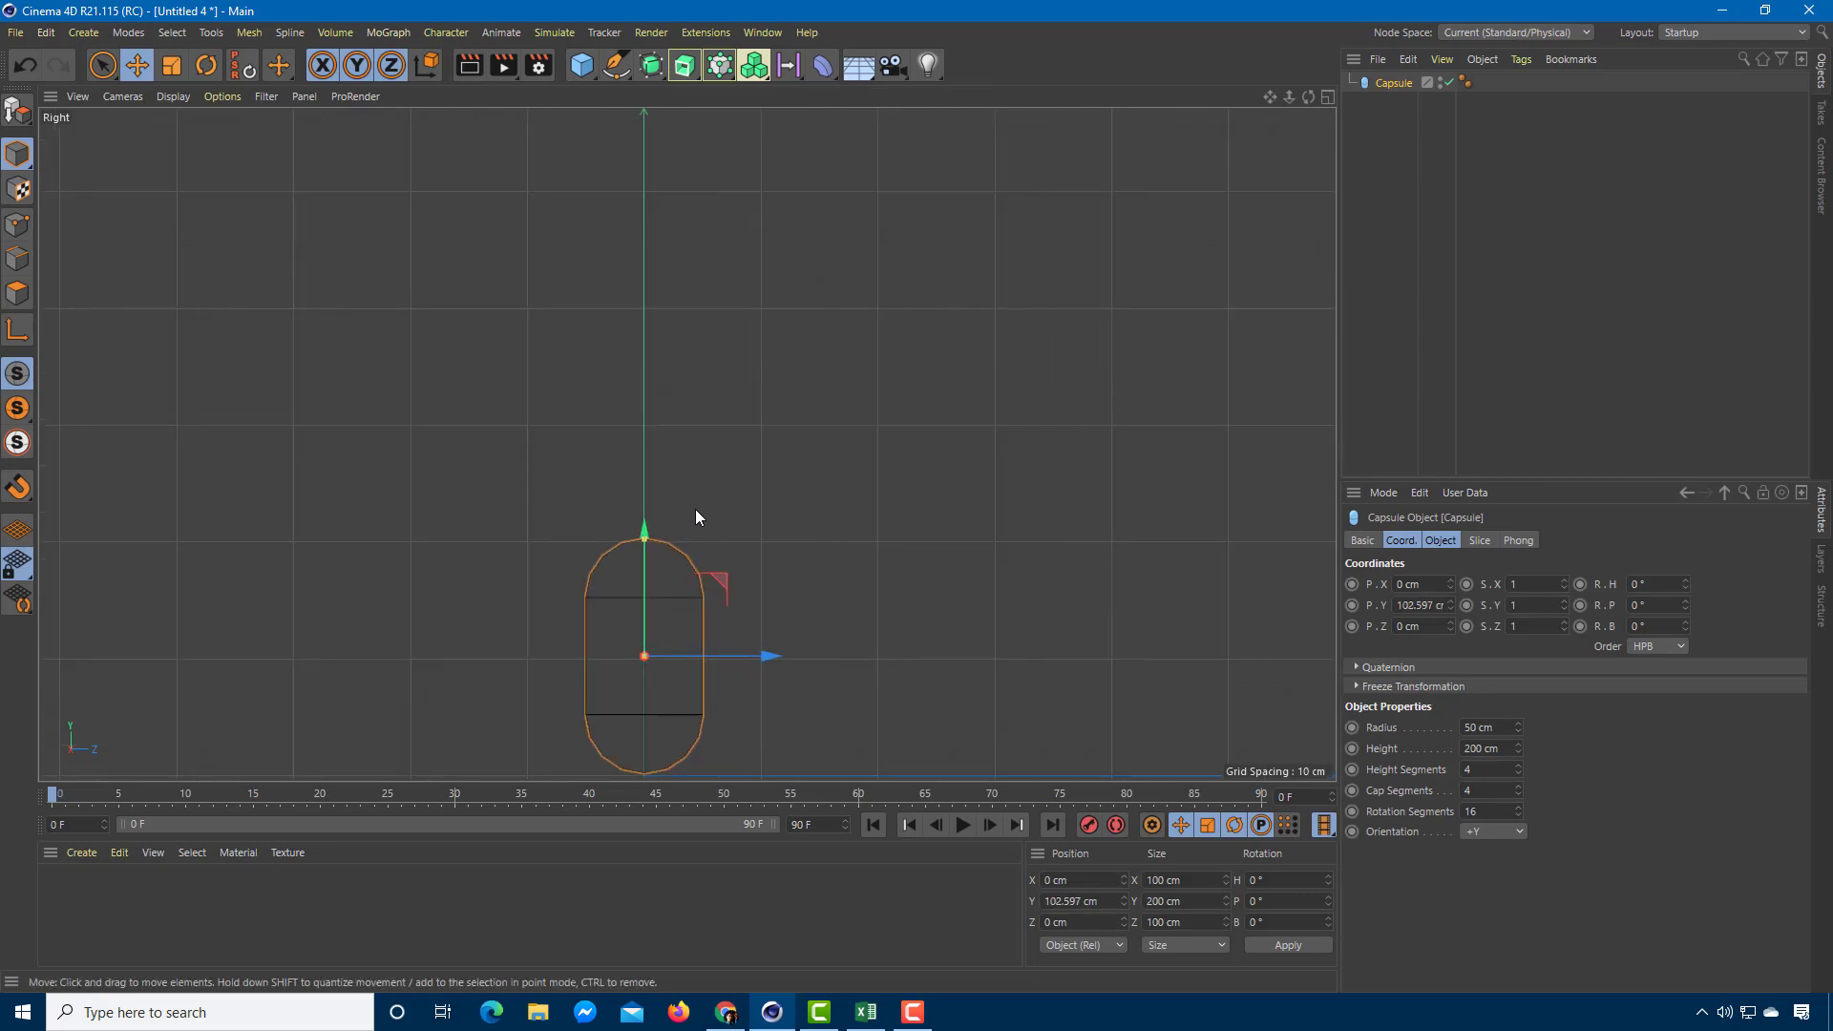
alt+middle_drag(695, 509, 685, 440)
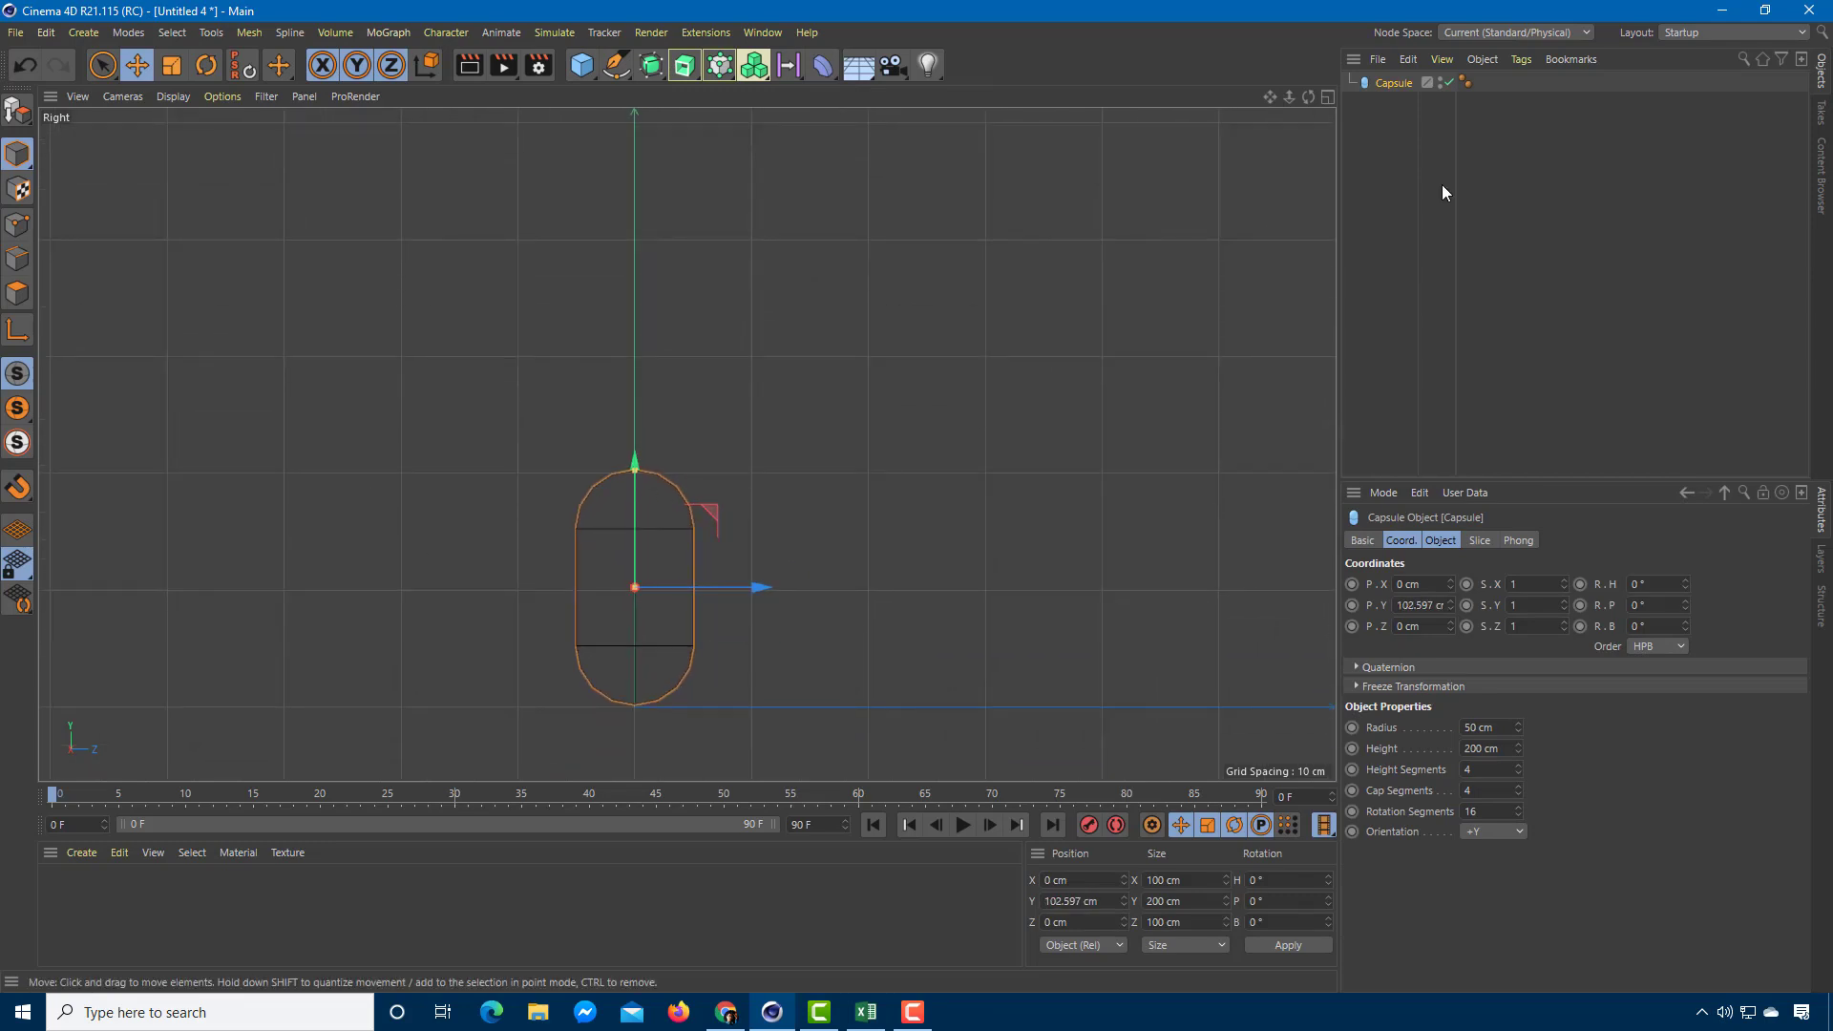
Make the capsule editable with C, undoing a trial stretch and a trial move.
key(c)
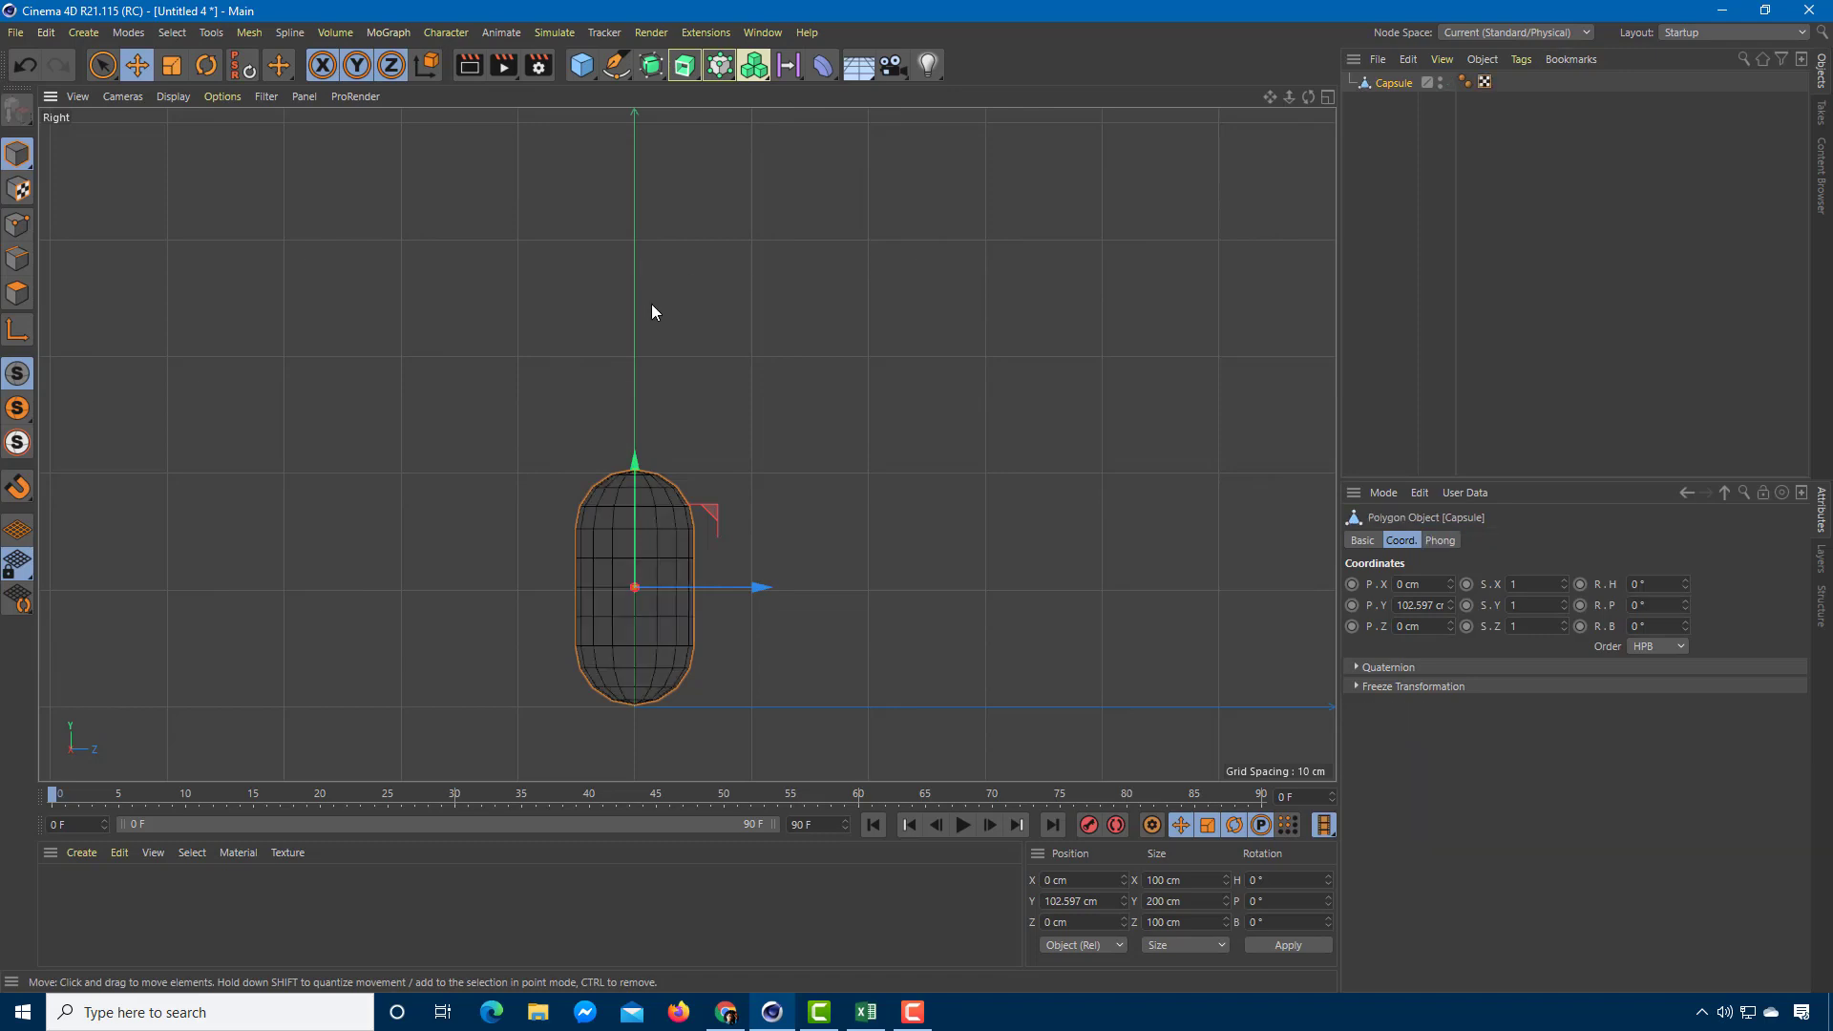
click(171, 65)
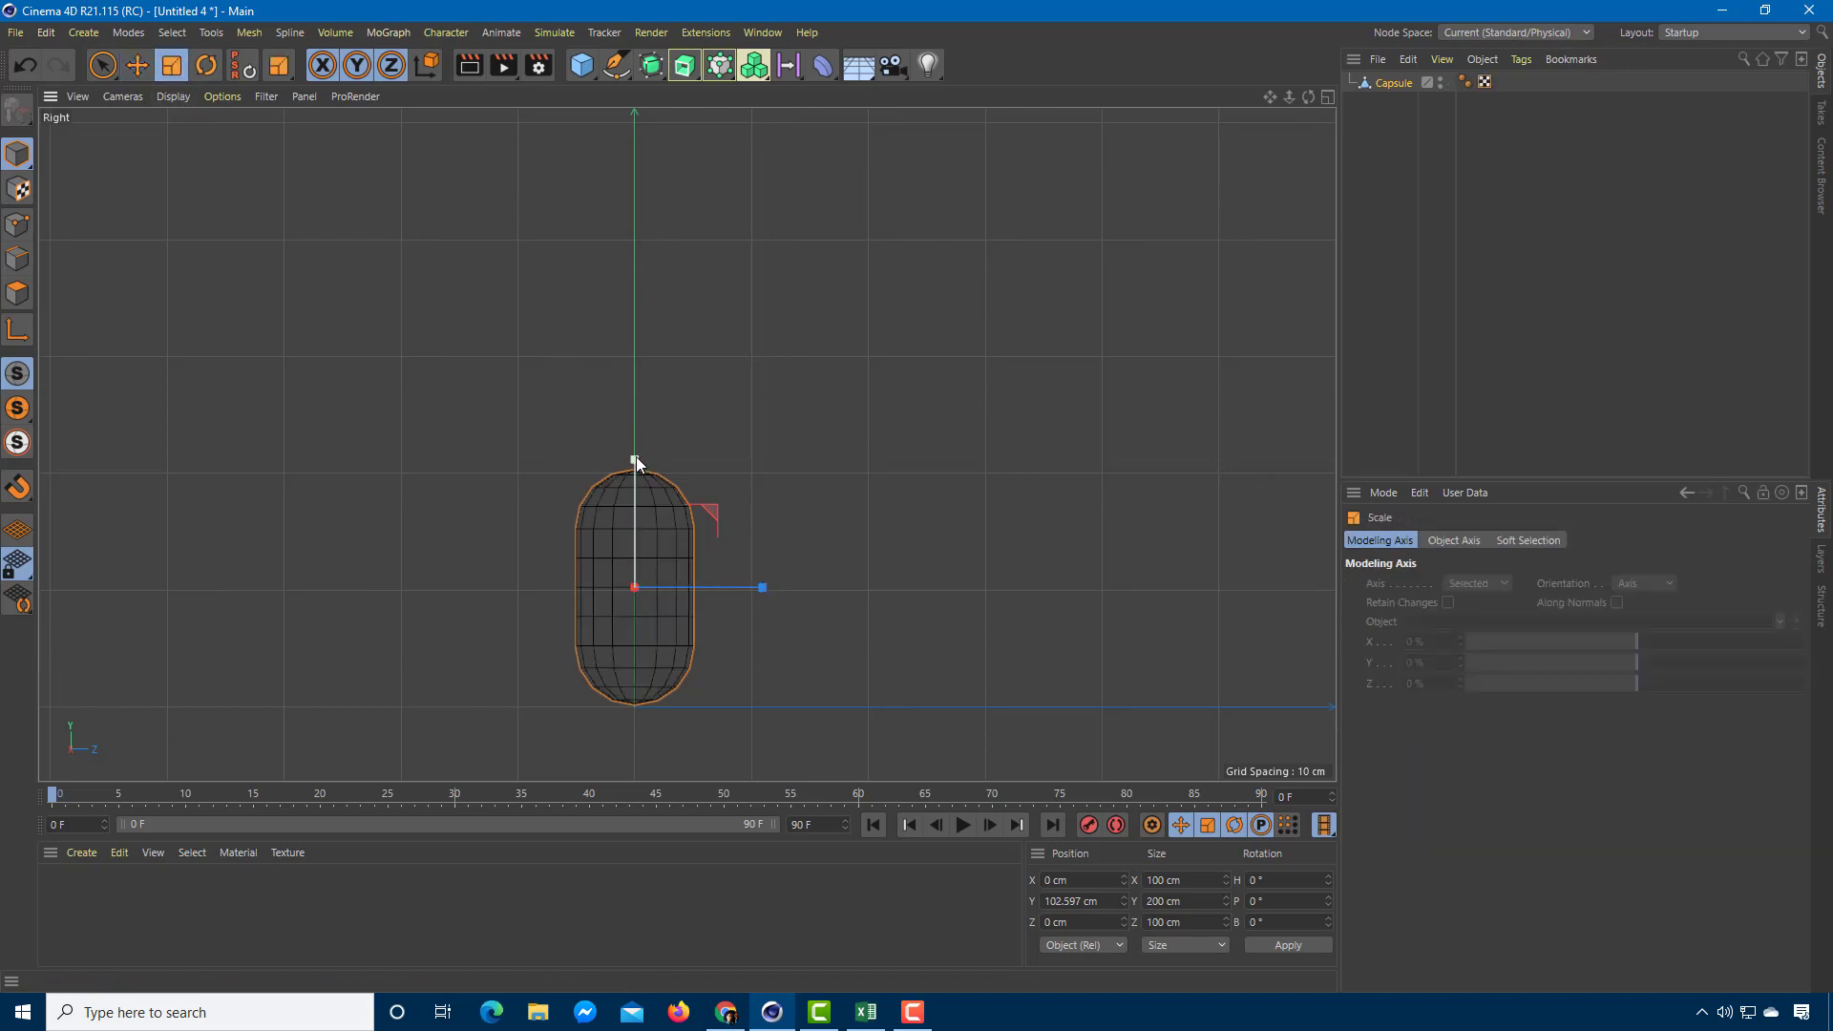
drag(635, 460, 638, 375)
key(ctrl+z)
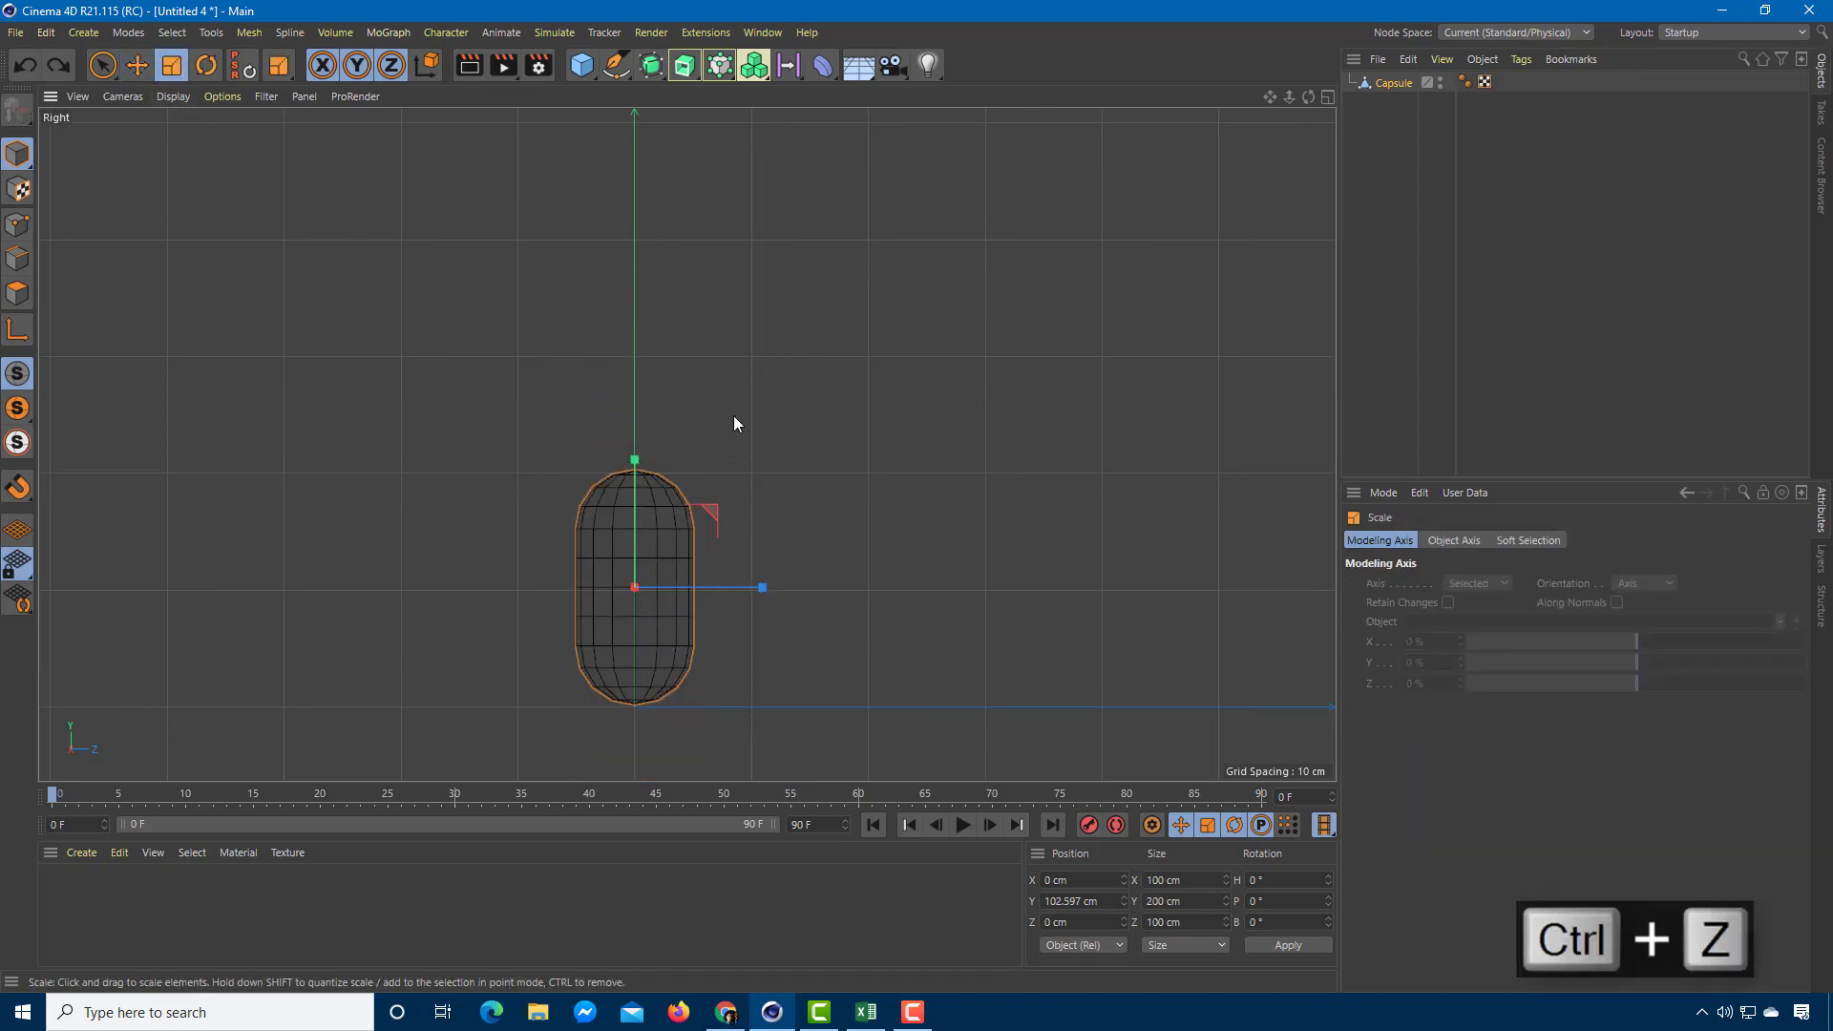
key(e)
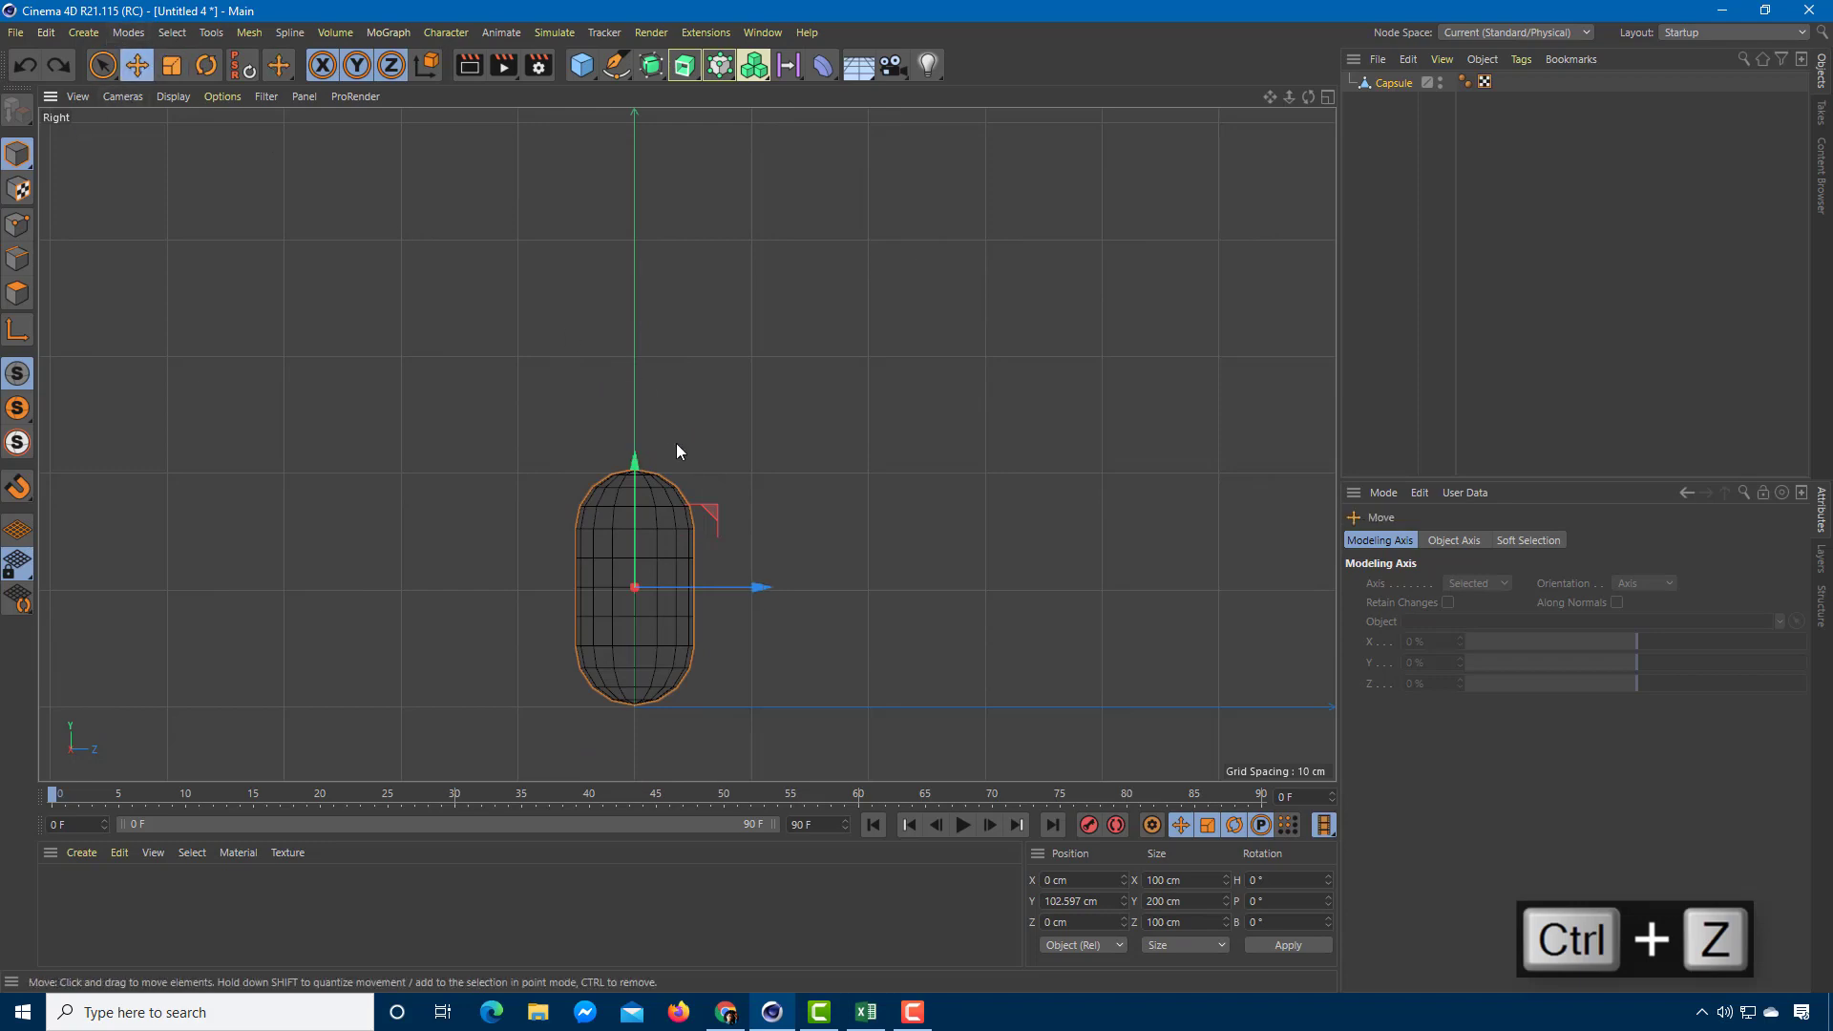
mouse_move(444, 394)
mouse_down()
mouse_move(523, 424)
mouse_move(454, 401)
mouse_up()
key(ctrl+z)
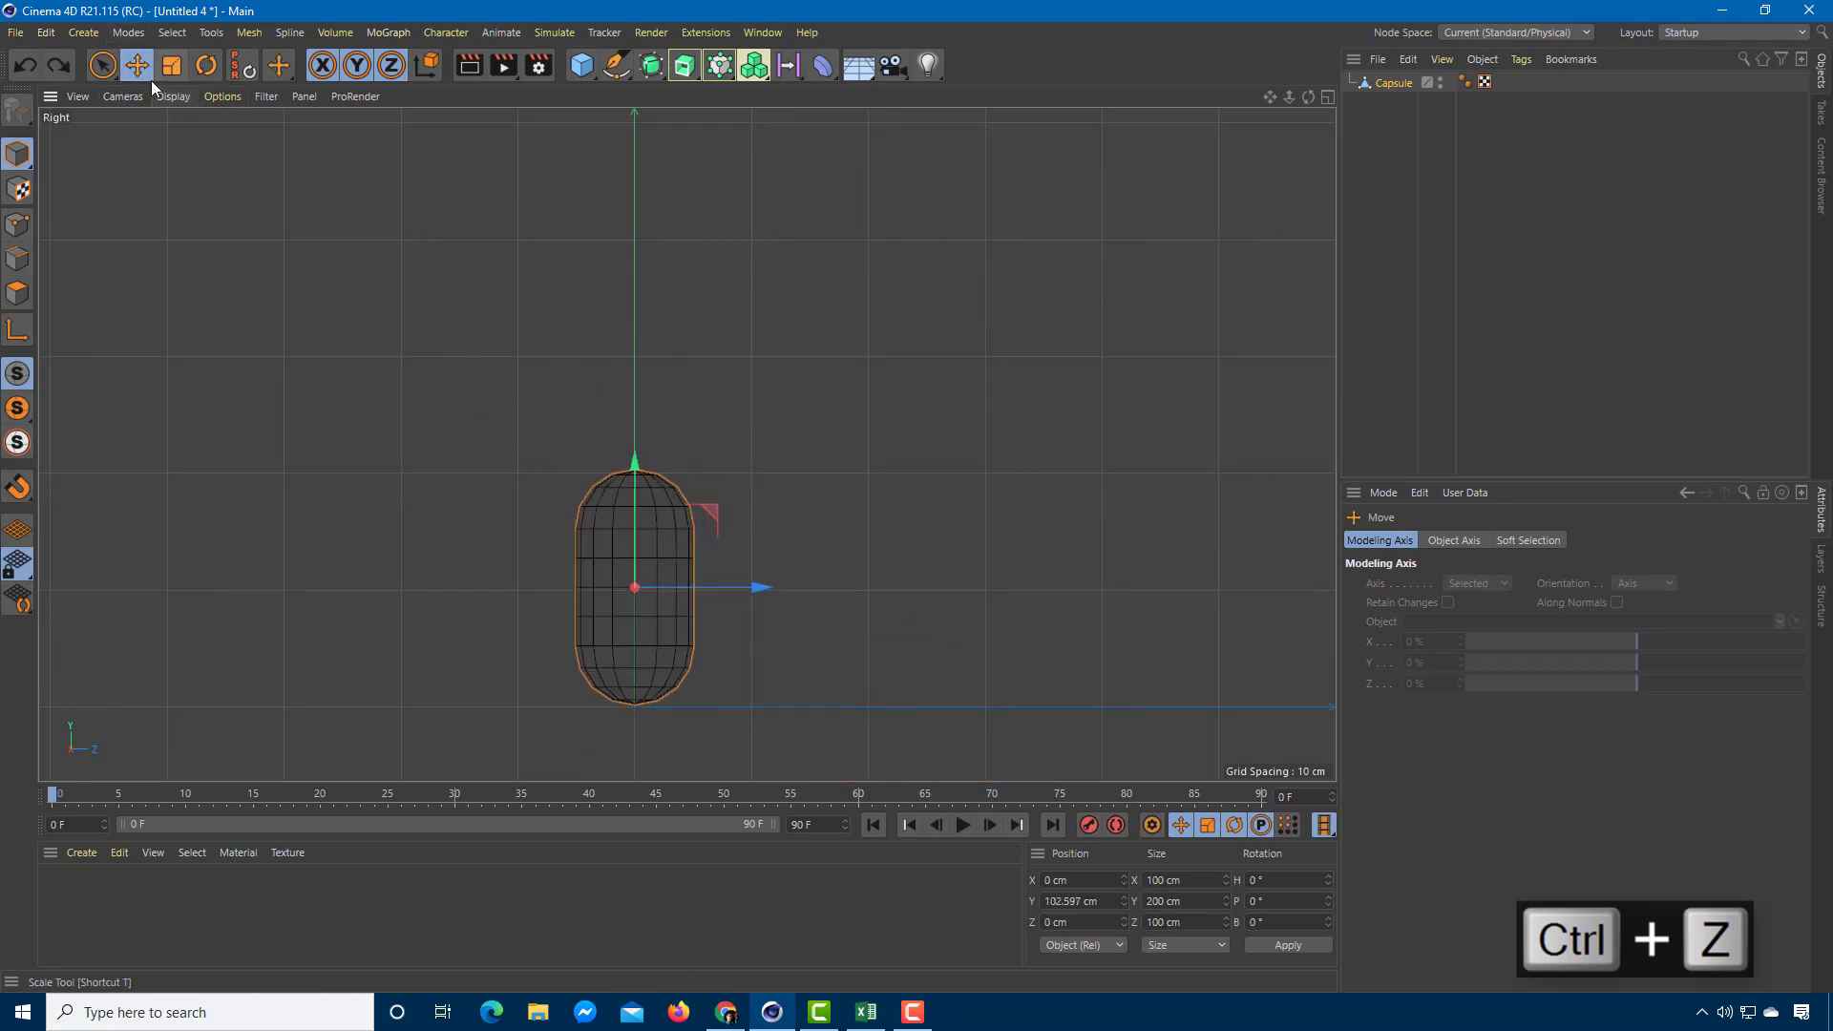
Box-select the capsule's top points and pull them up until it is 331.54 cm tall.
click(100, 72)
click(205, 125)
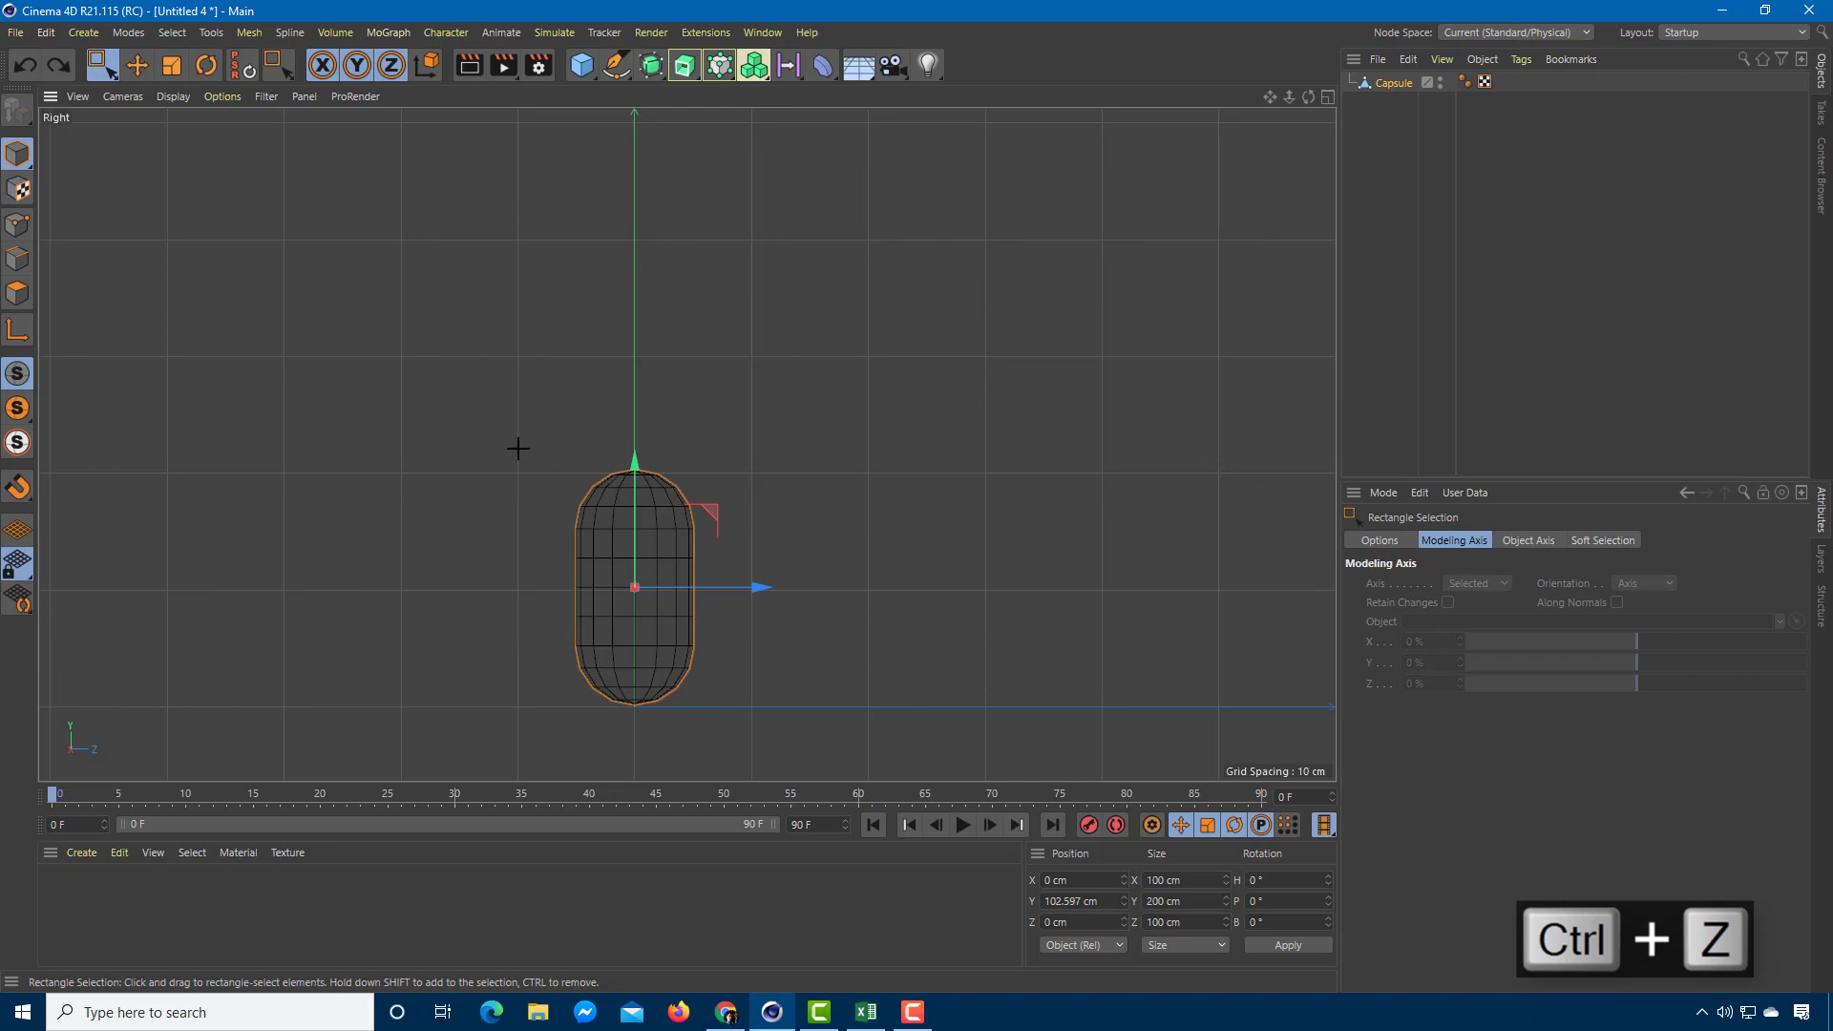
drag(464, 389, 783, 574)
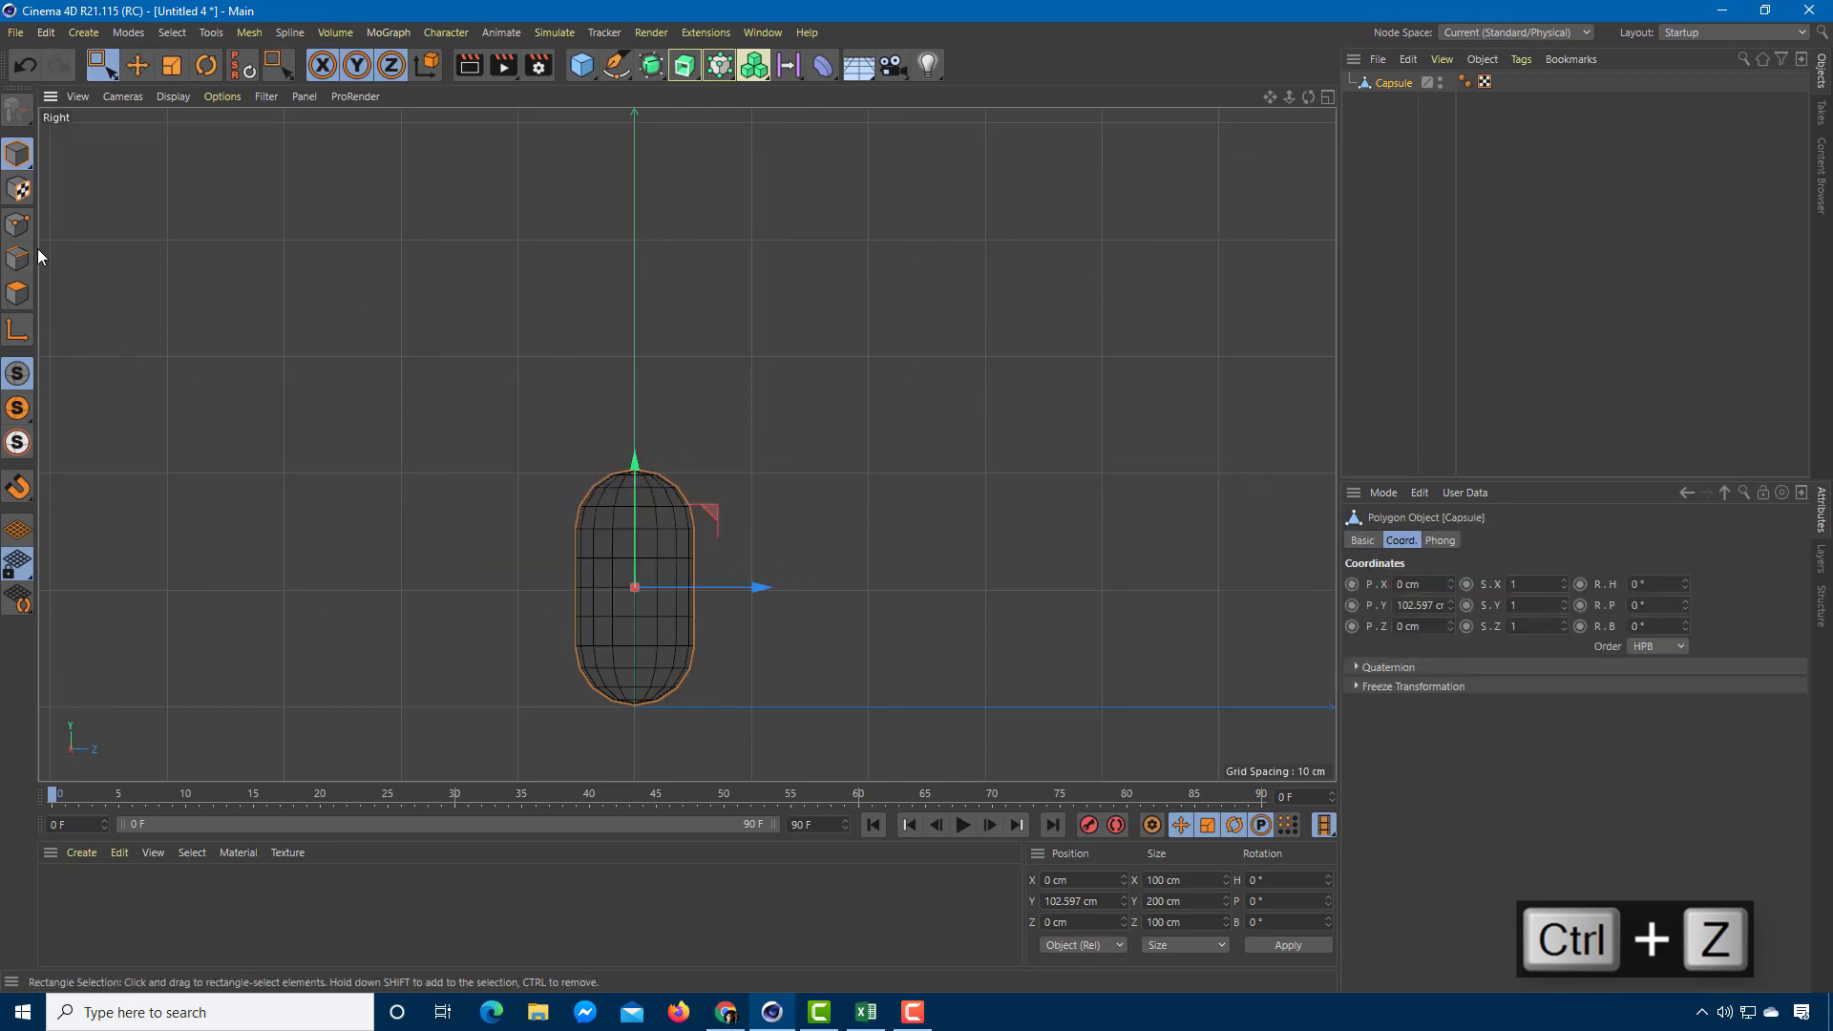
click(17, 224)
drag(493, 427, 848, 587)
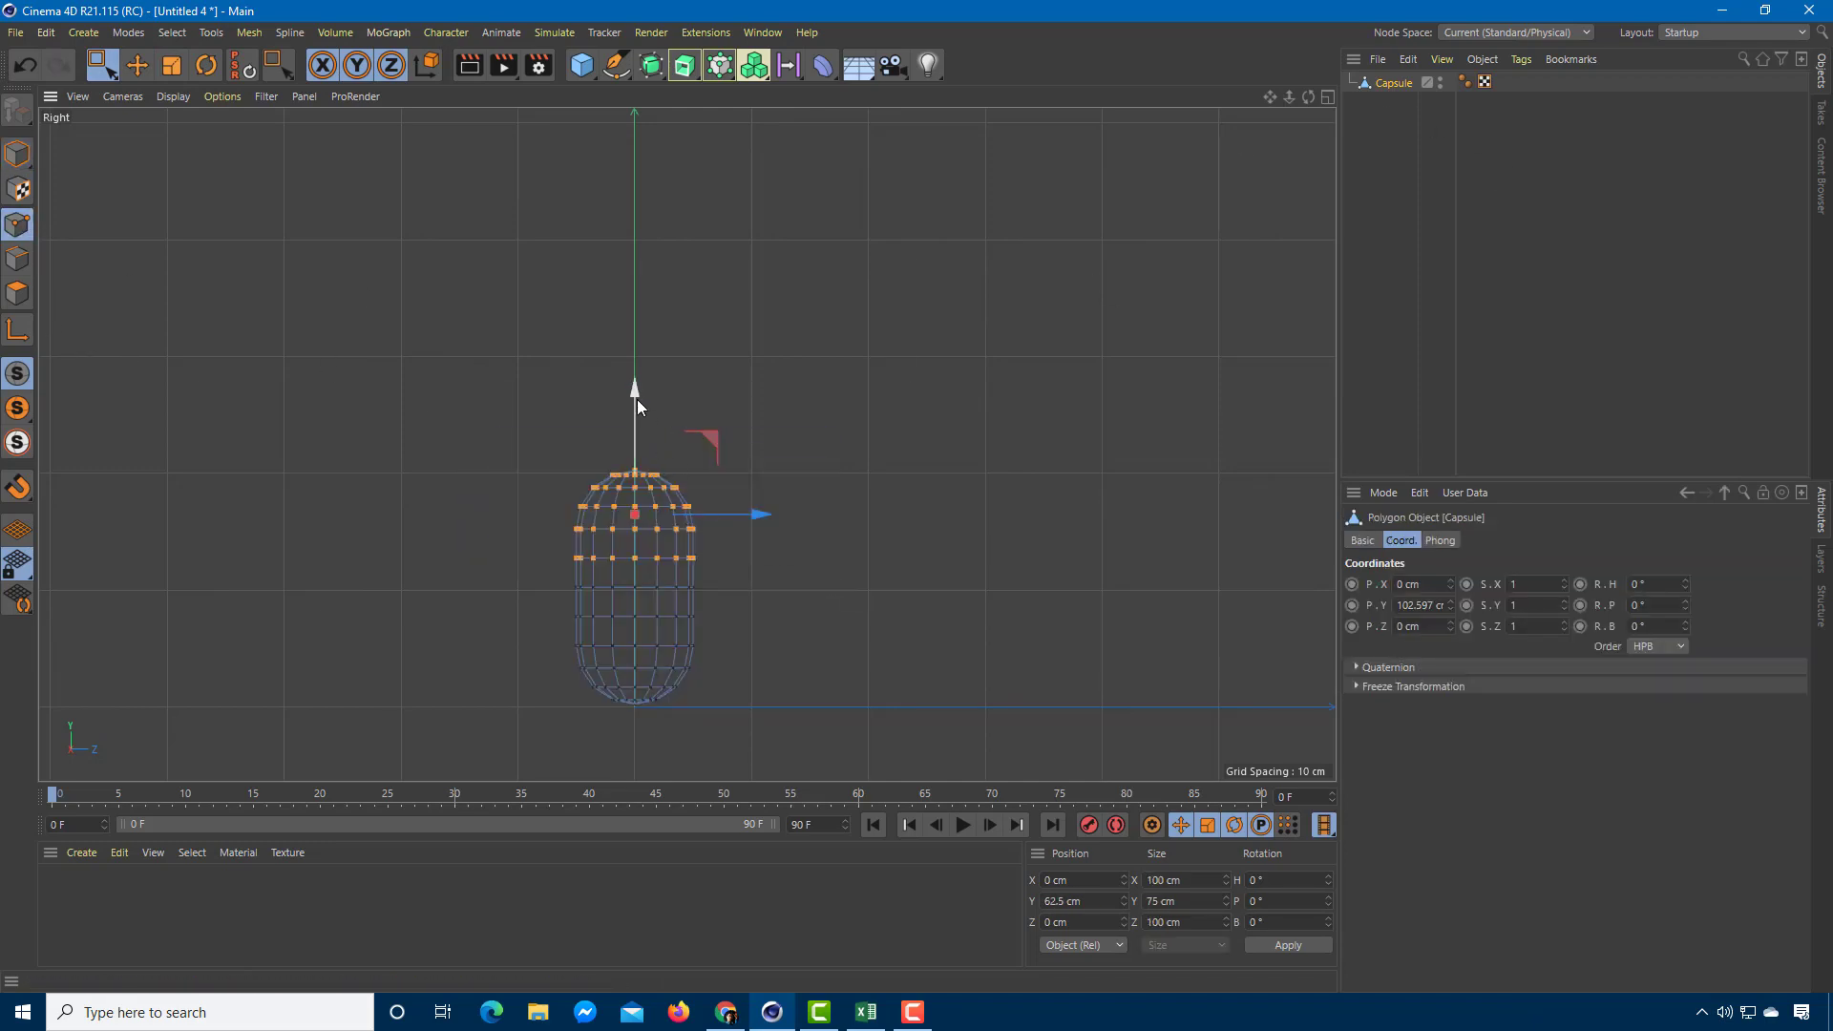
drag(638, 399, 638, 244)
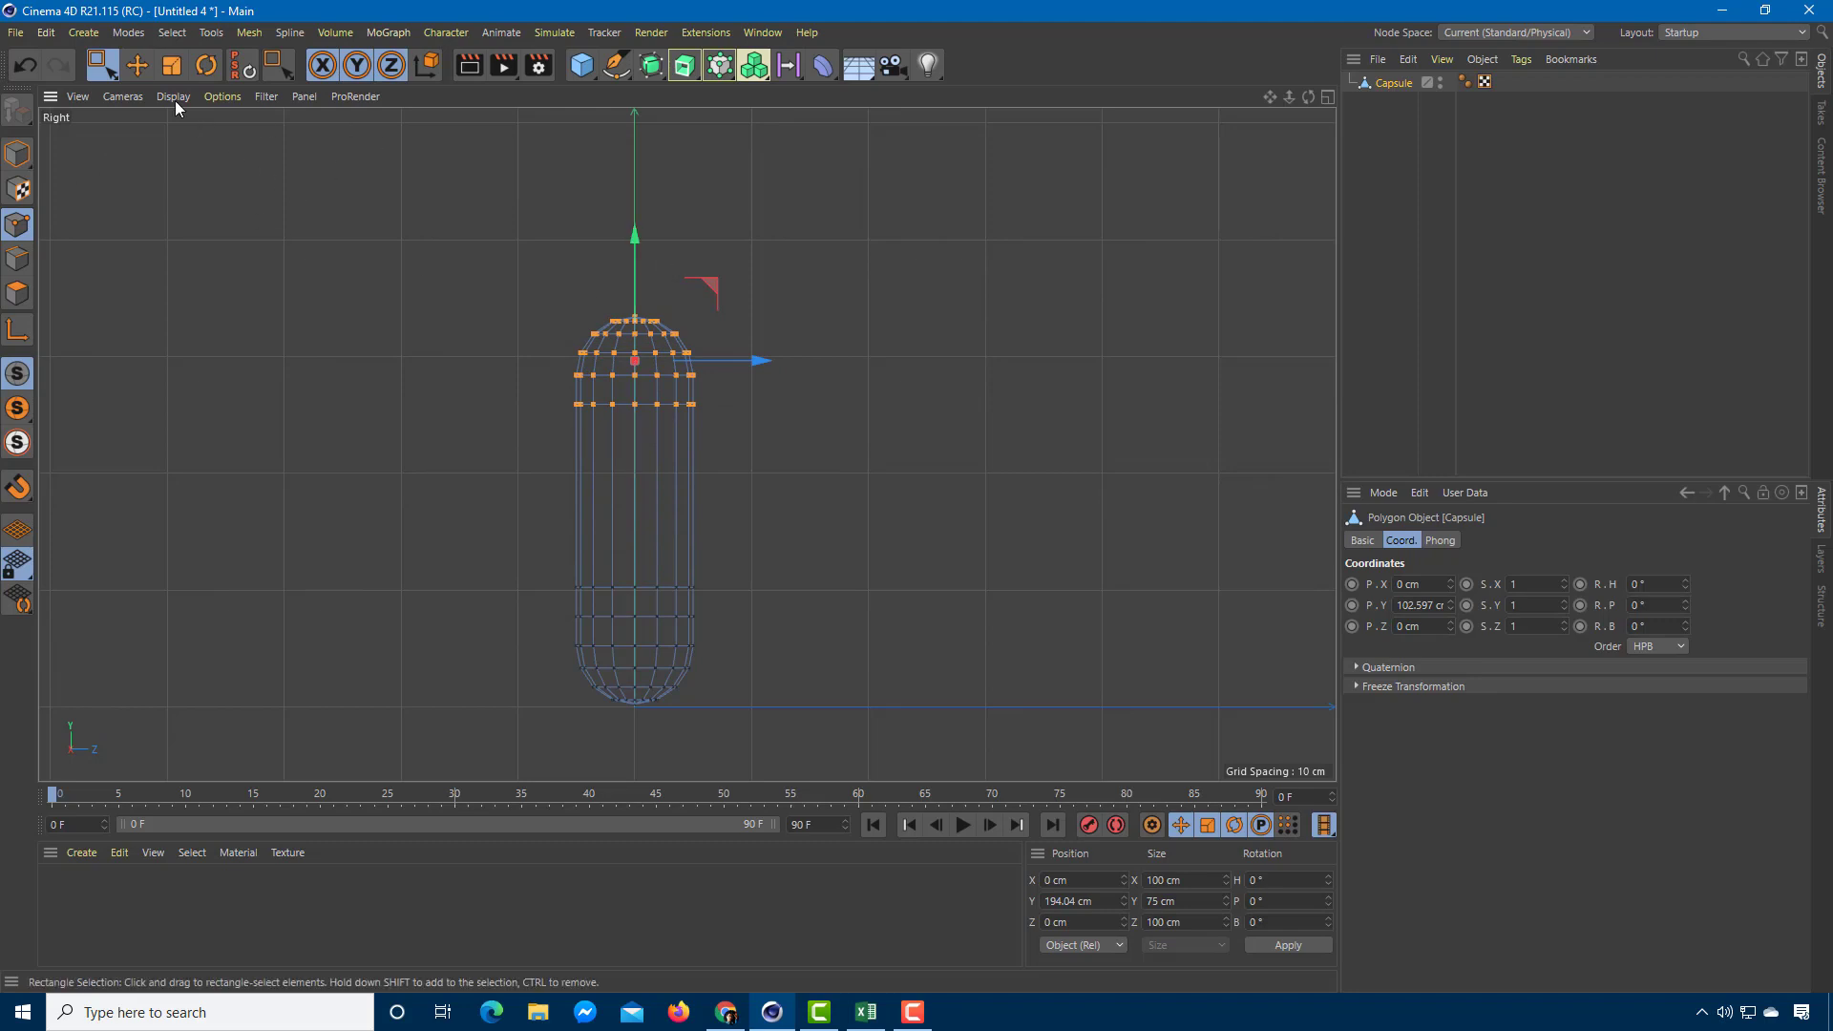
Reselect the capsule in the Object Manager and return to editing whole objects.
click(105, 69)
click(1382, 84)
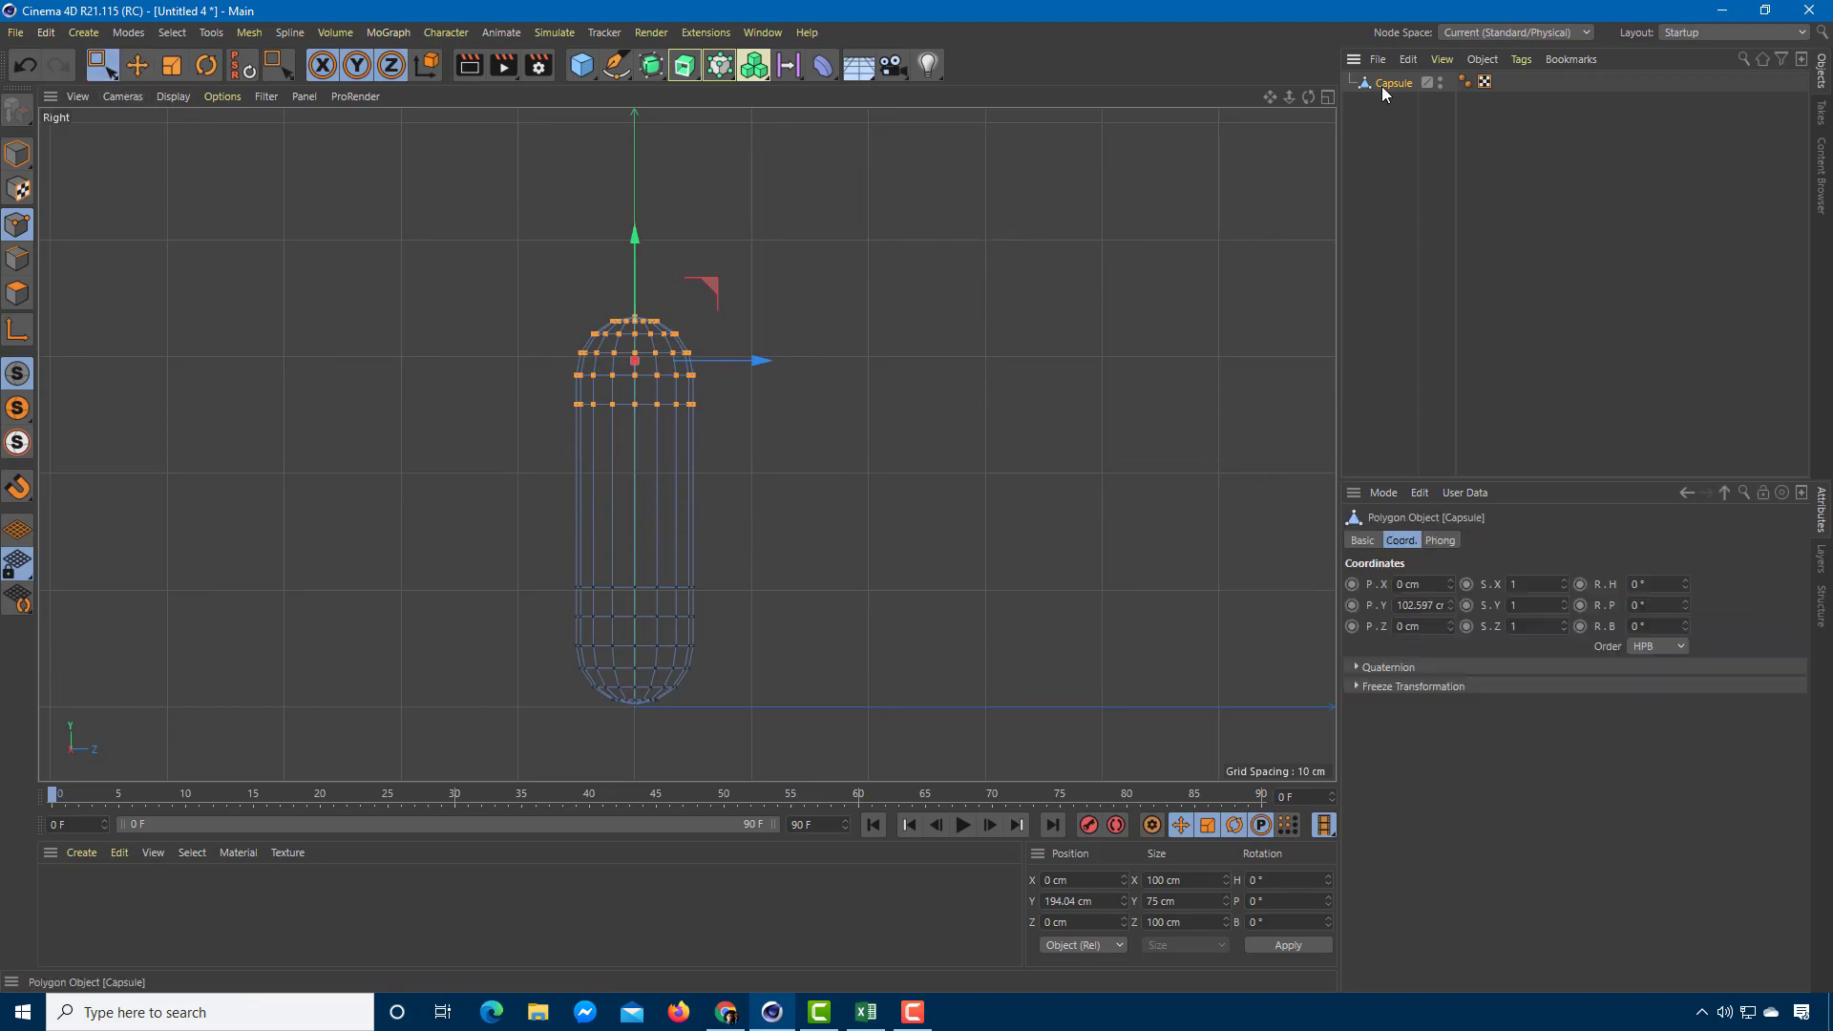
click(17, 153)
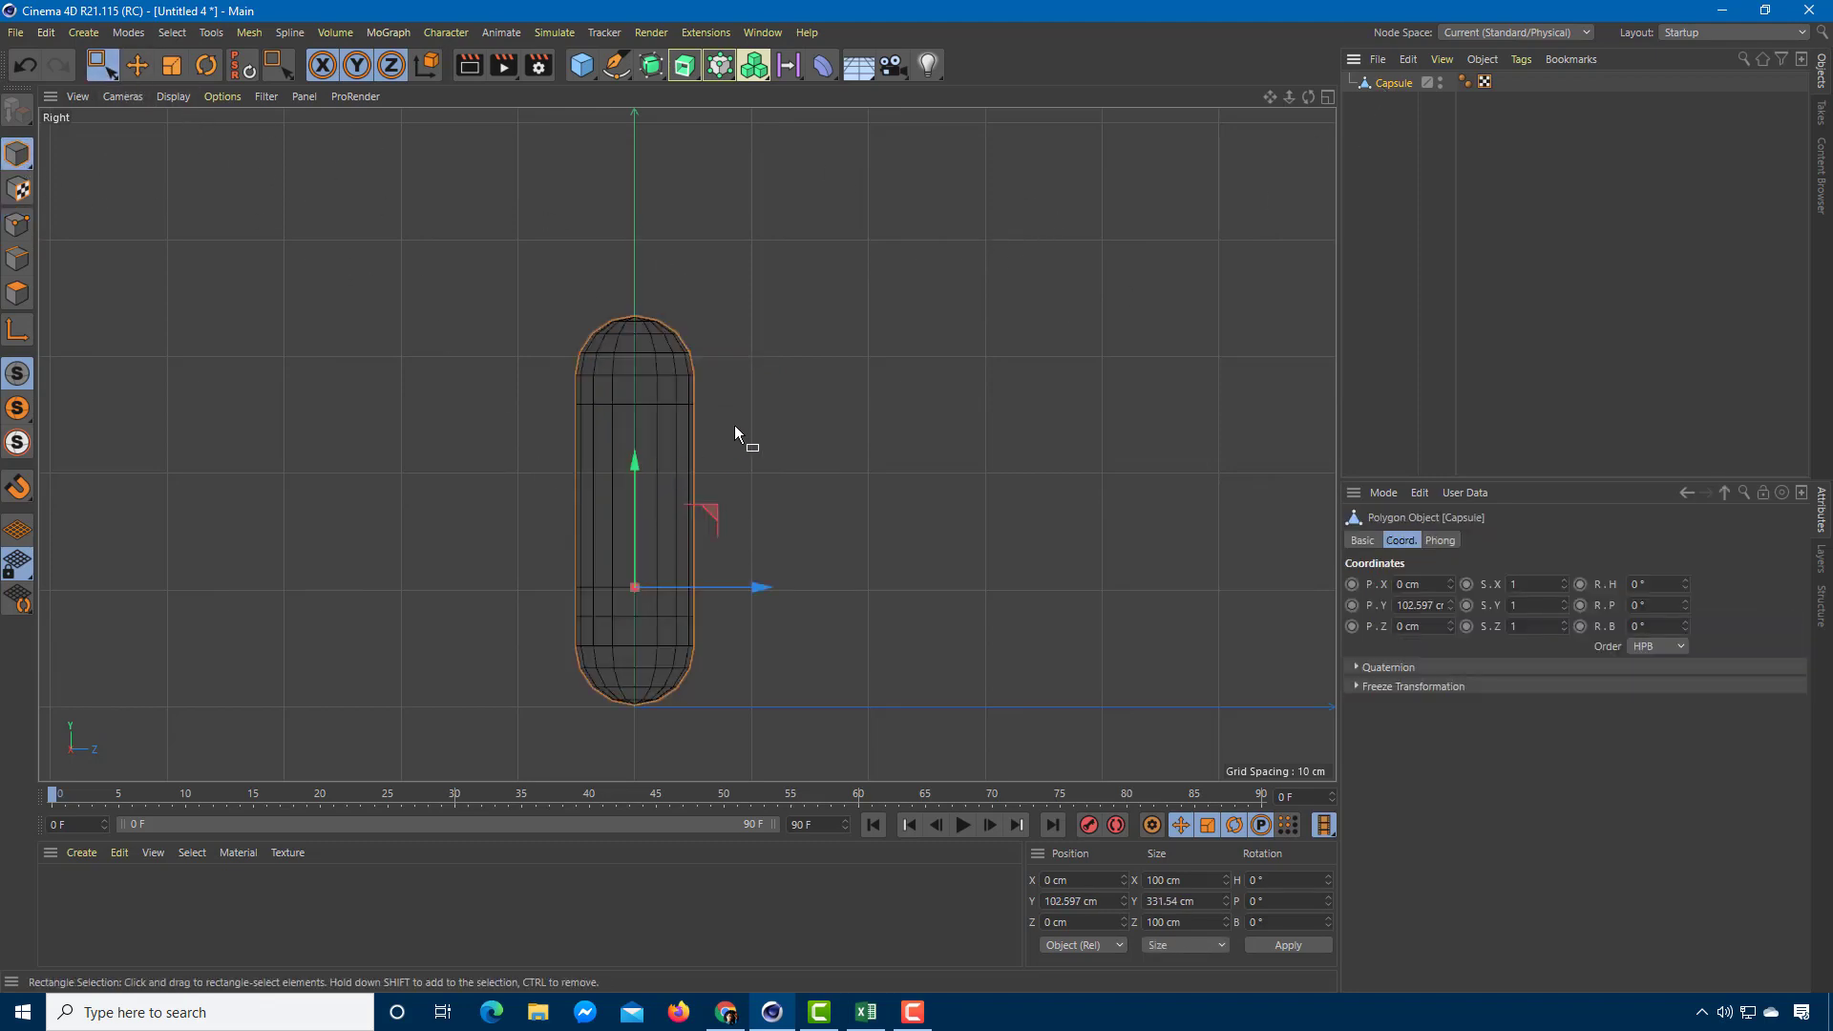
scroll(735, 426, down, 5)
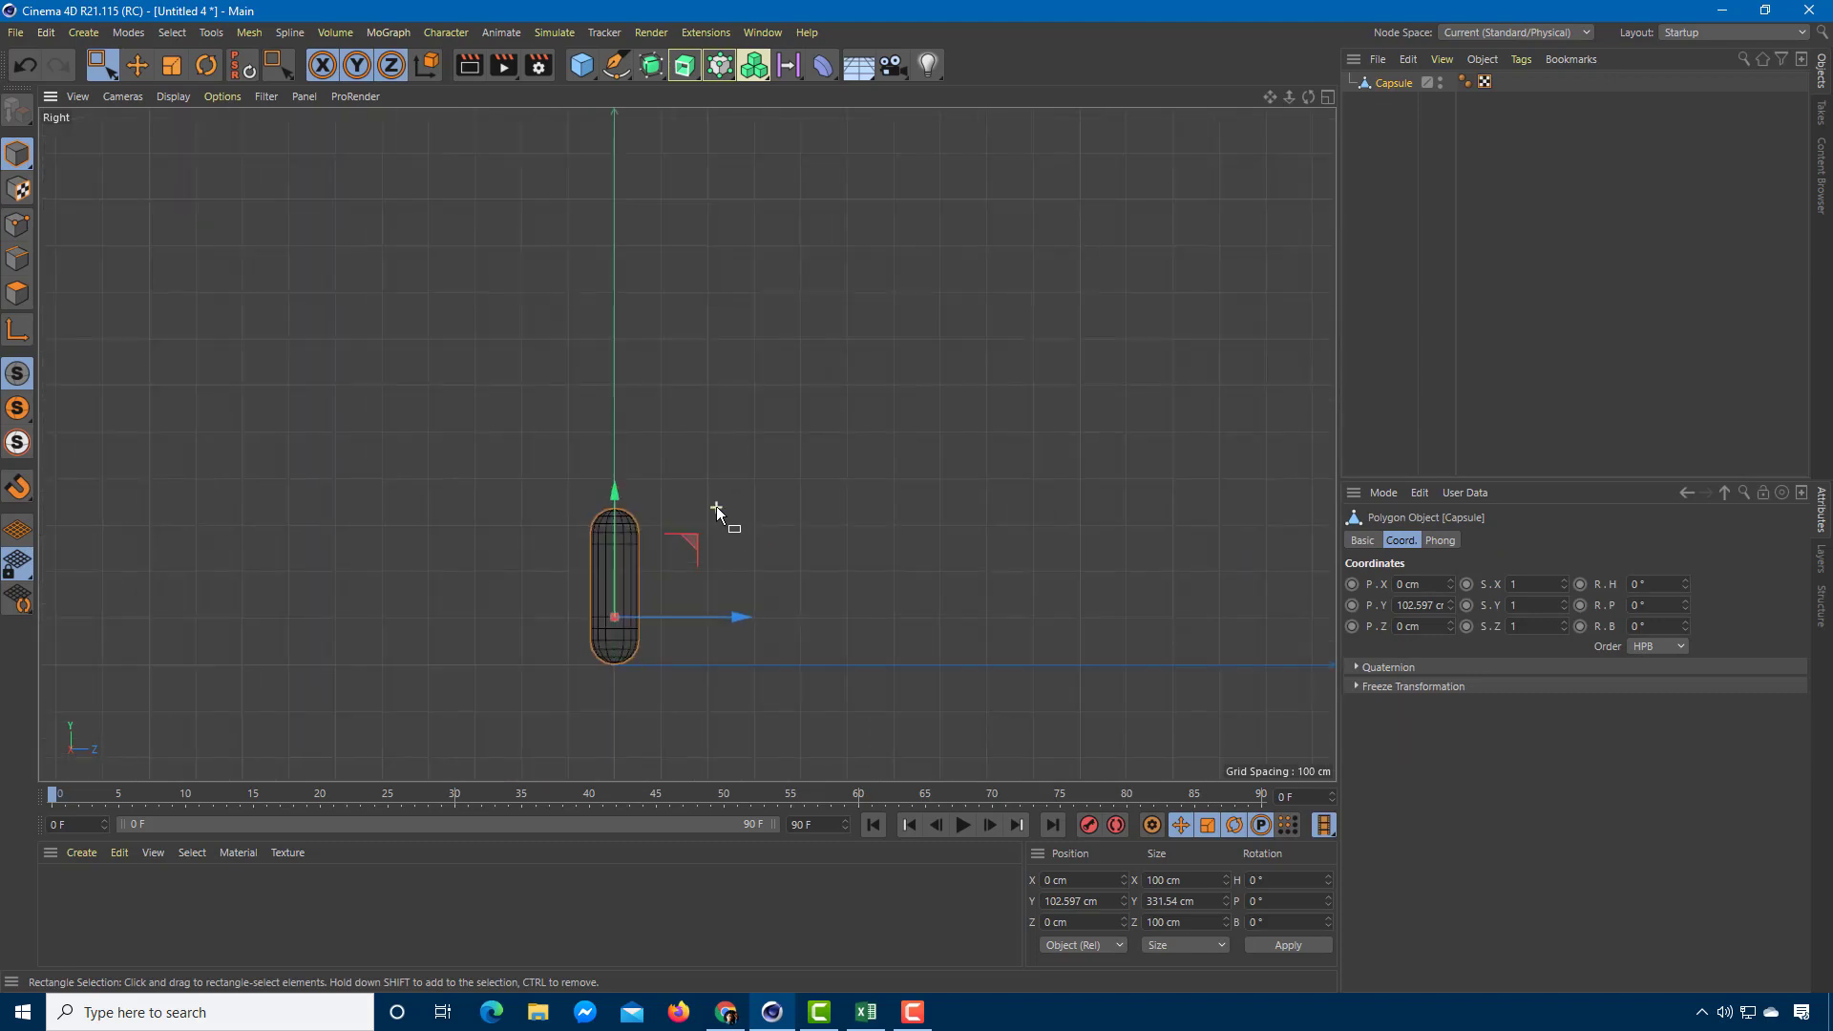
scroll(716, 514, up, 2)
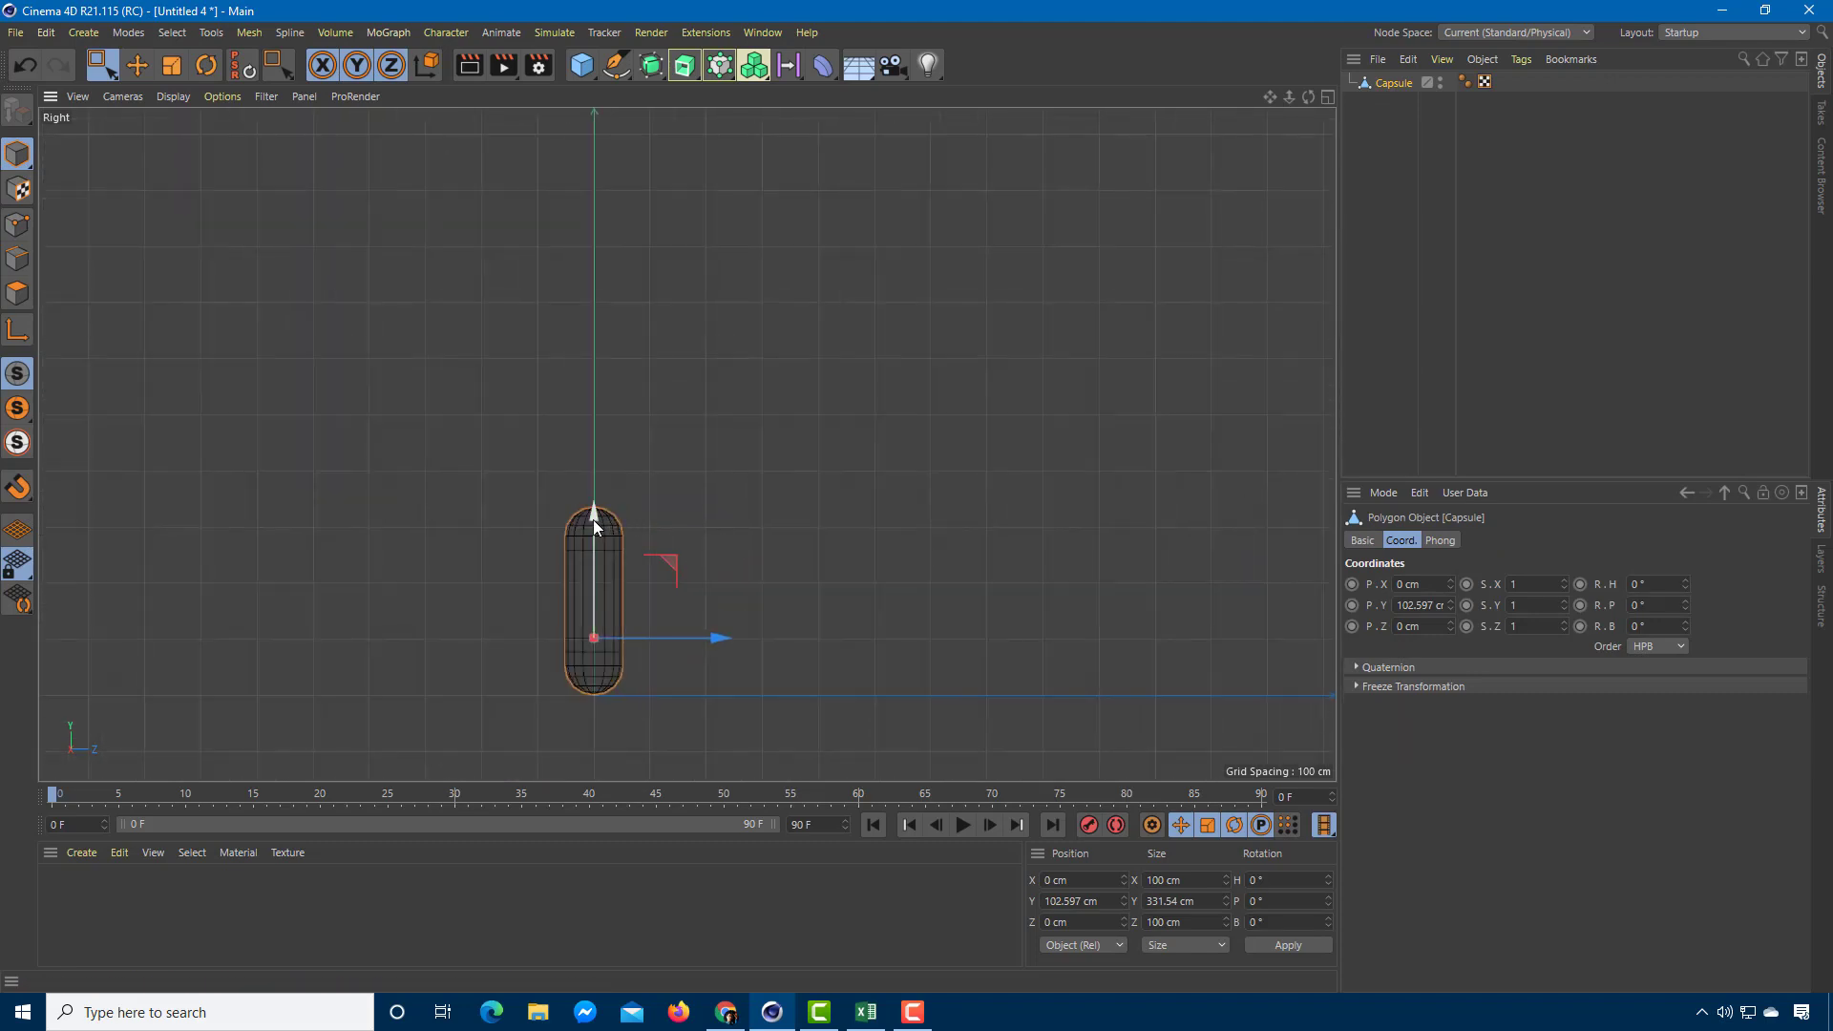
Copy the capsule above the original and tilt the copy about 16 degrees.
ctrl+drag(592, 519, 604, 317)
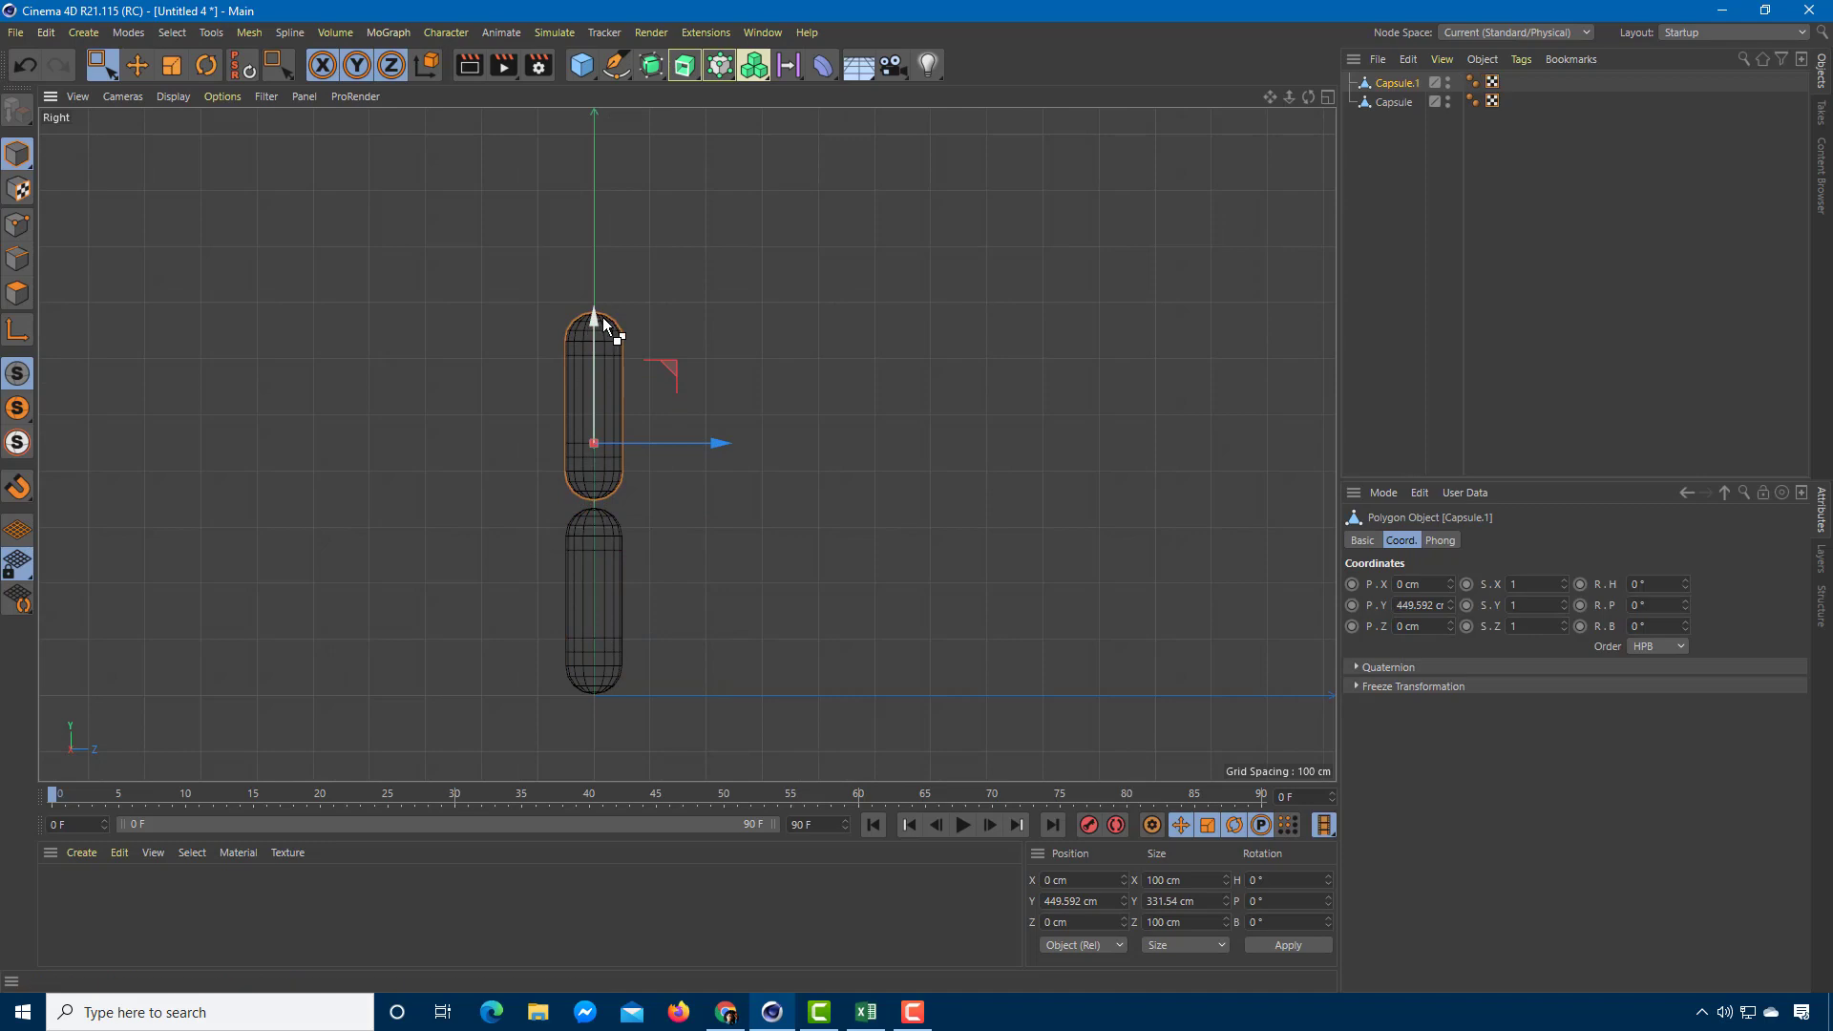
click(171, 66)
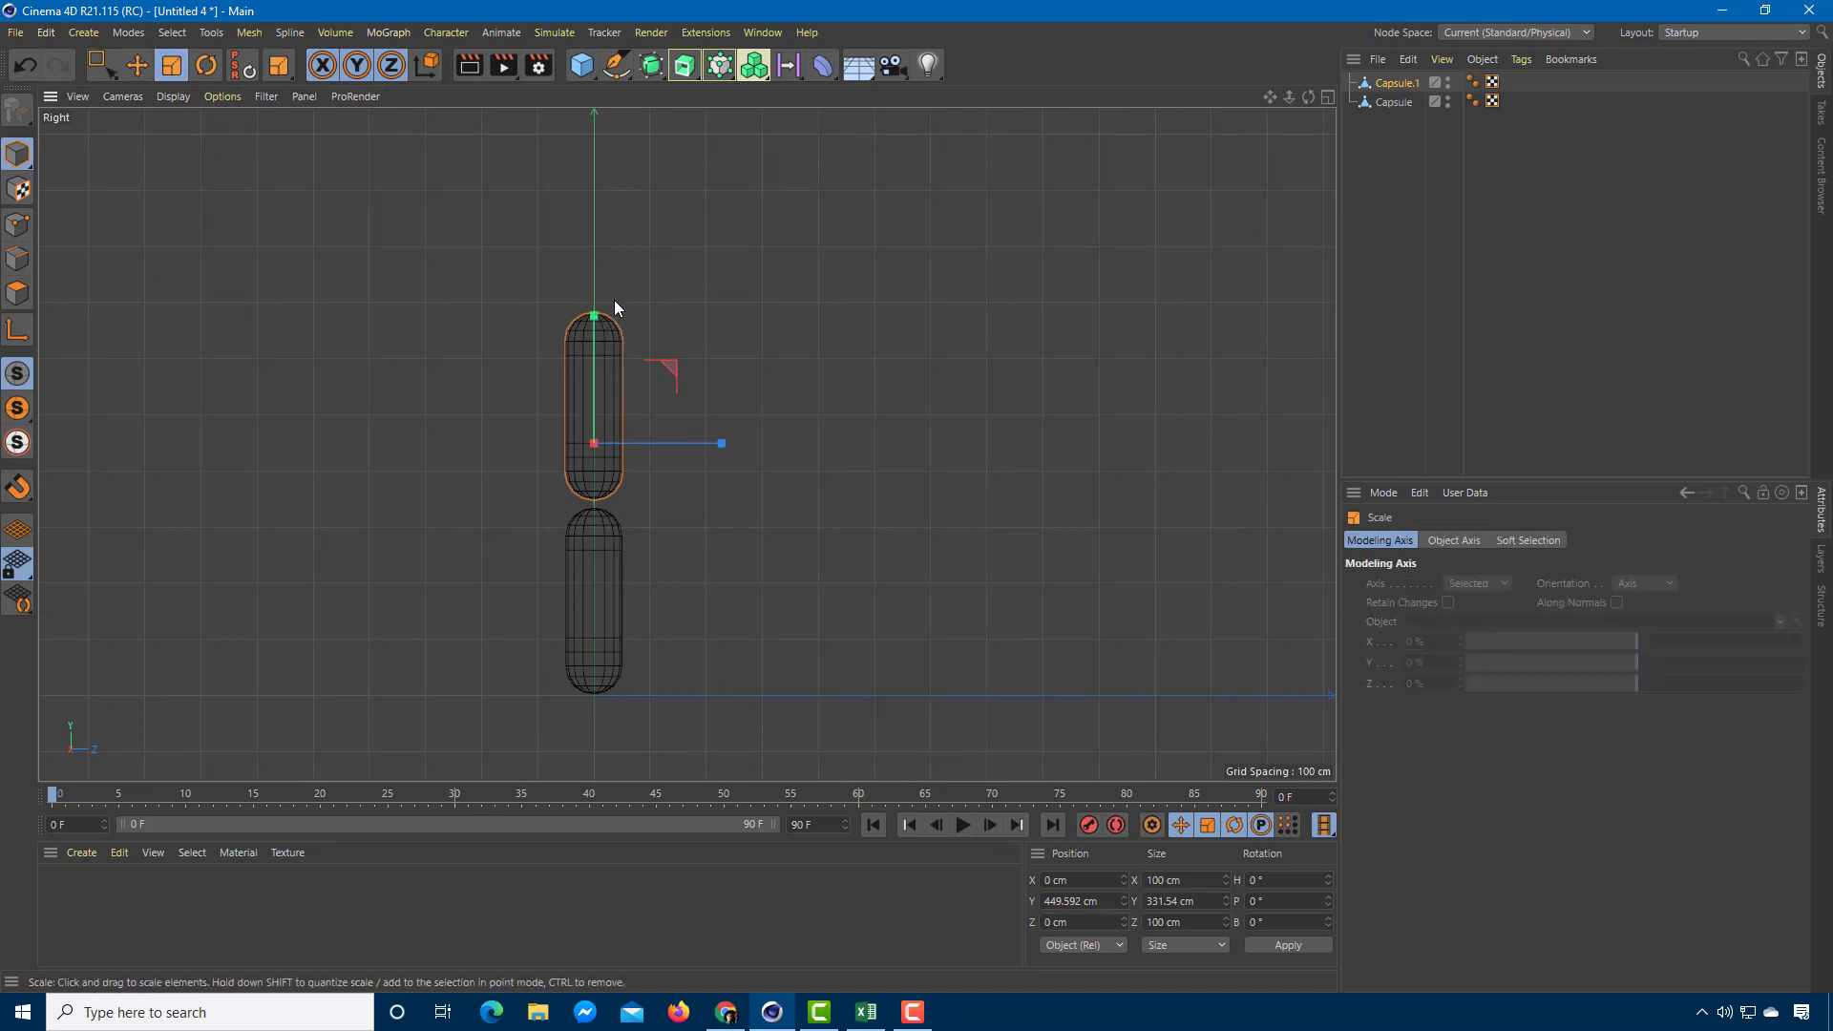
click(205, 65)
drag(655, 398, 736, 181)
click(100, 64)
Make a third capsule copy, tilt it about 30 degrees and seat it onto the second.
key(e)
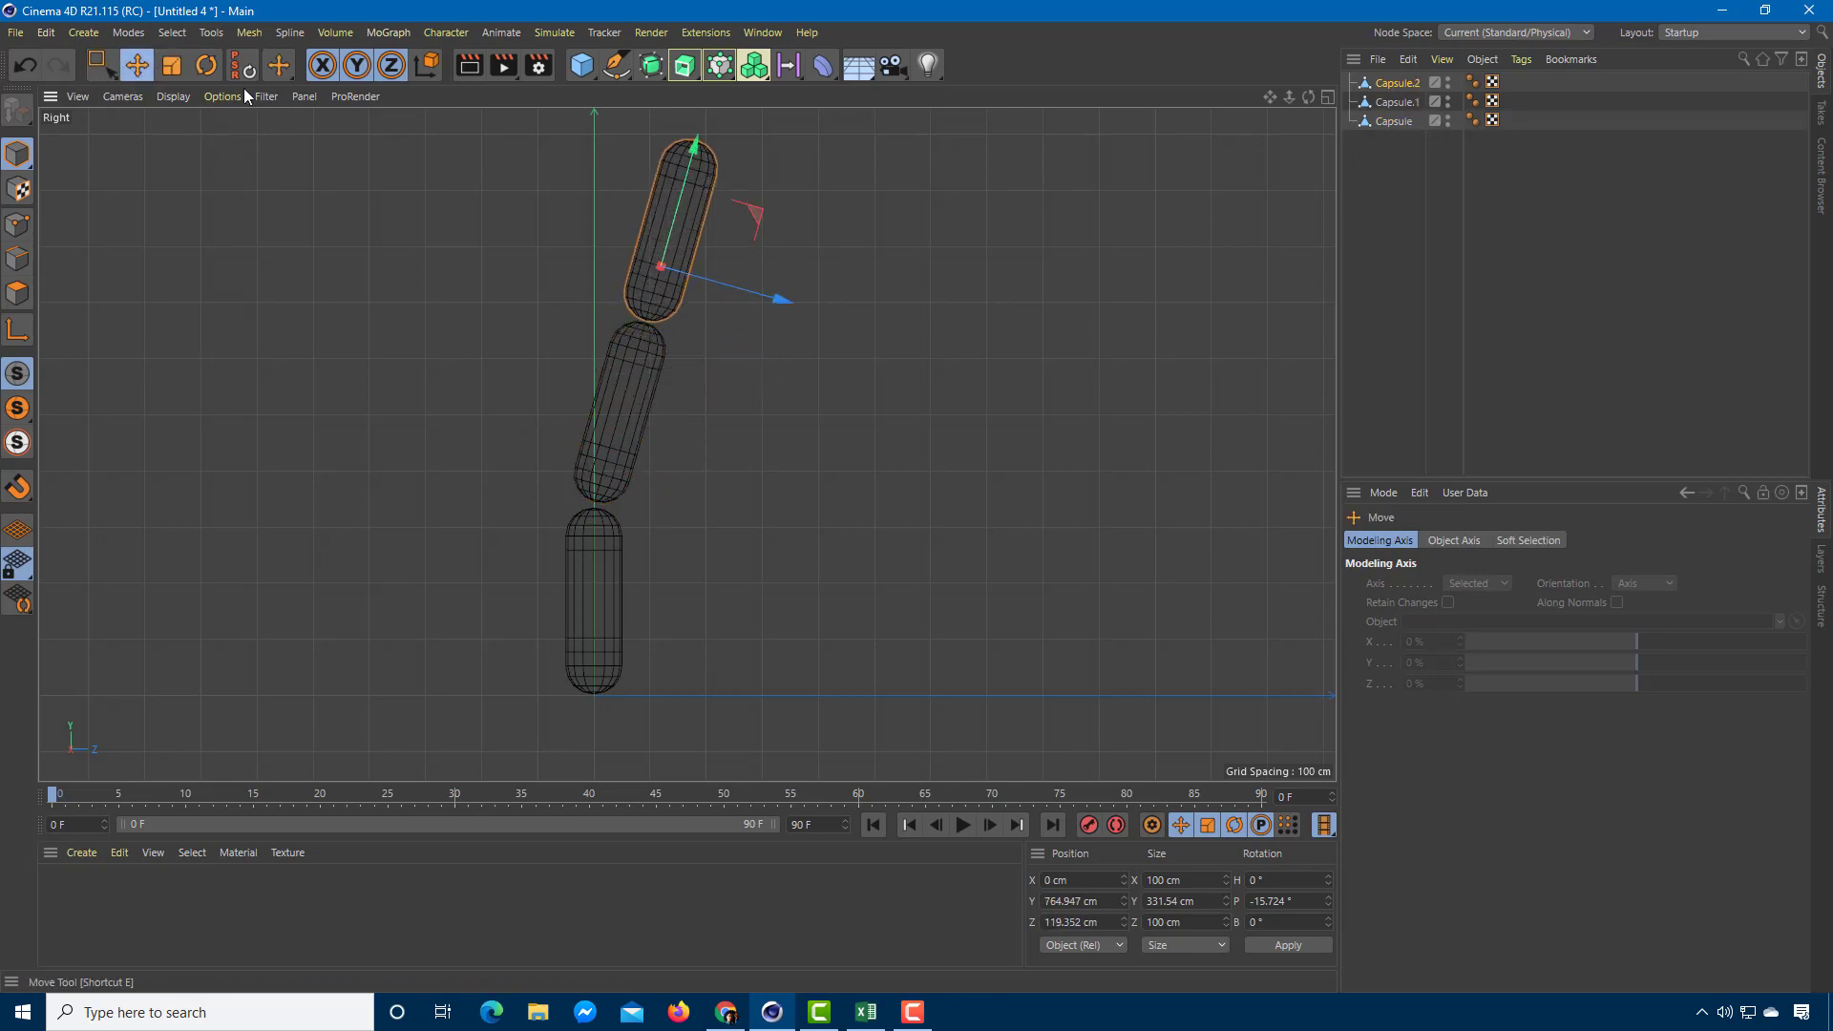
key(r)
drag(720, 216, 732, 232)
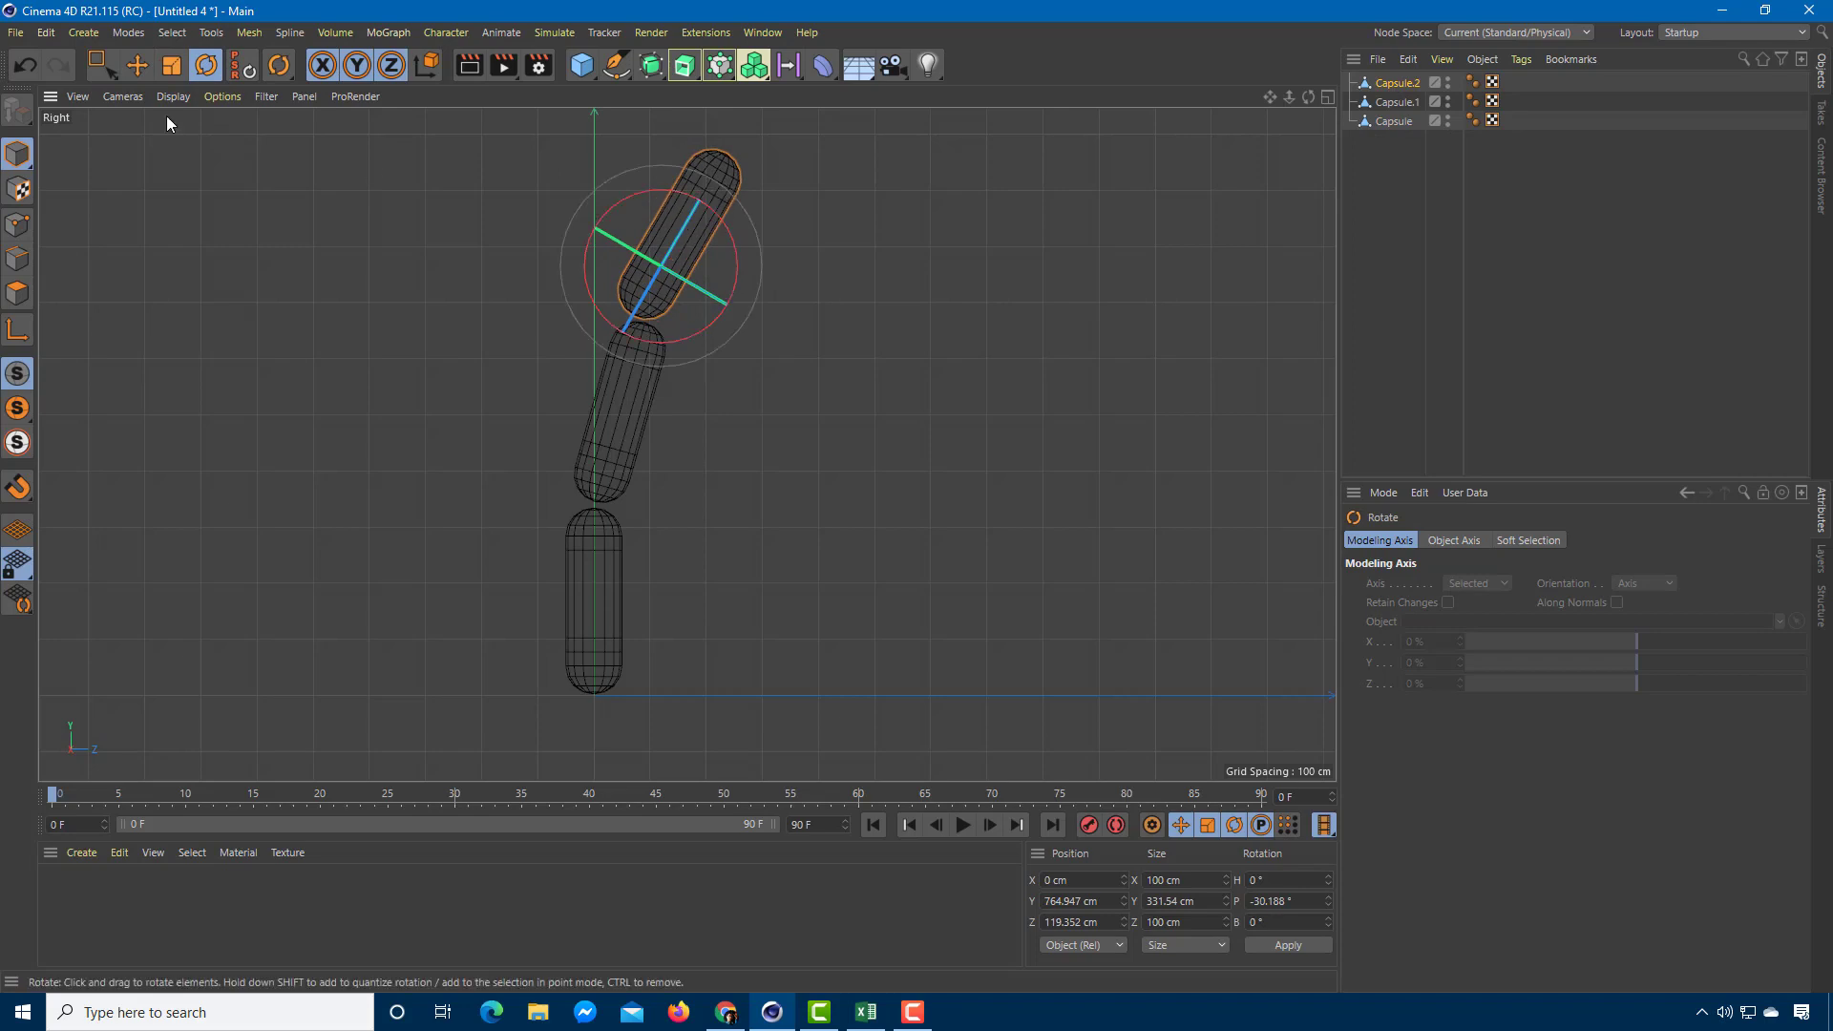
key(e)
drag(745, 318, 763, 329)
drag(733, 185, 737, 178)
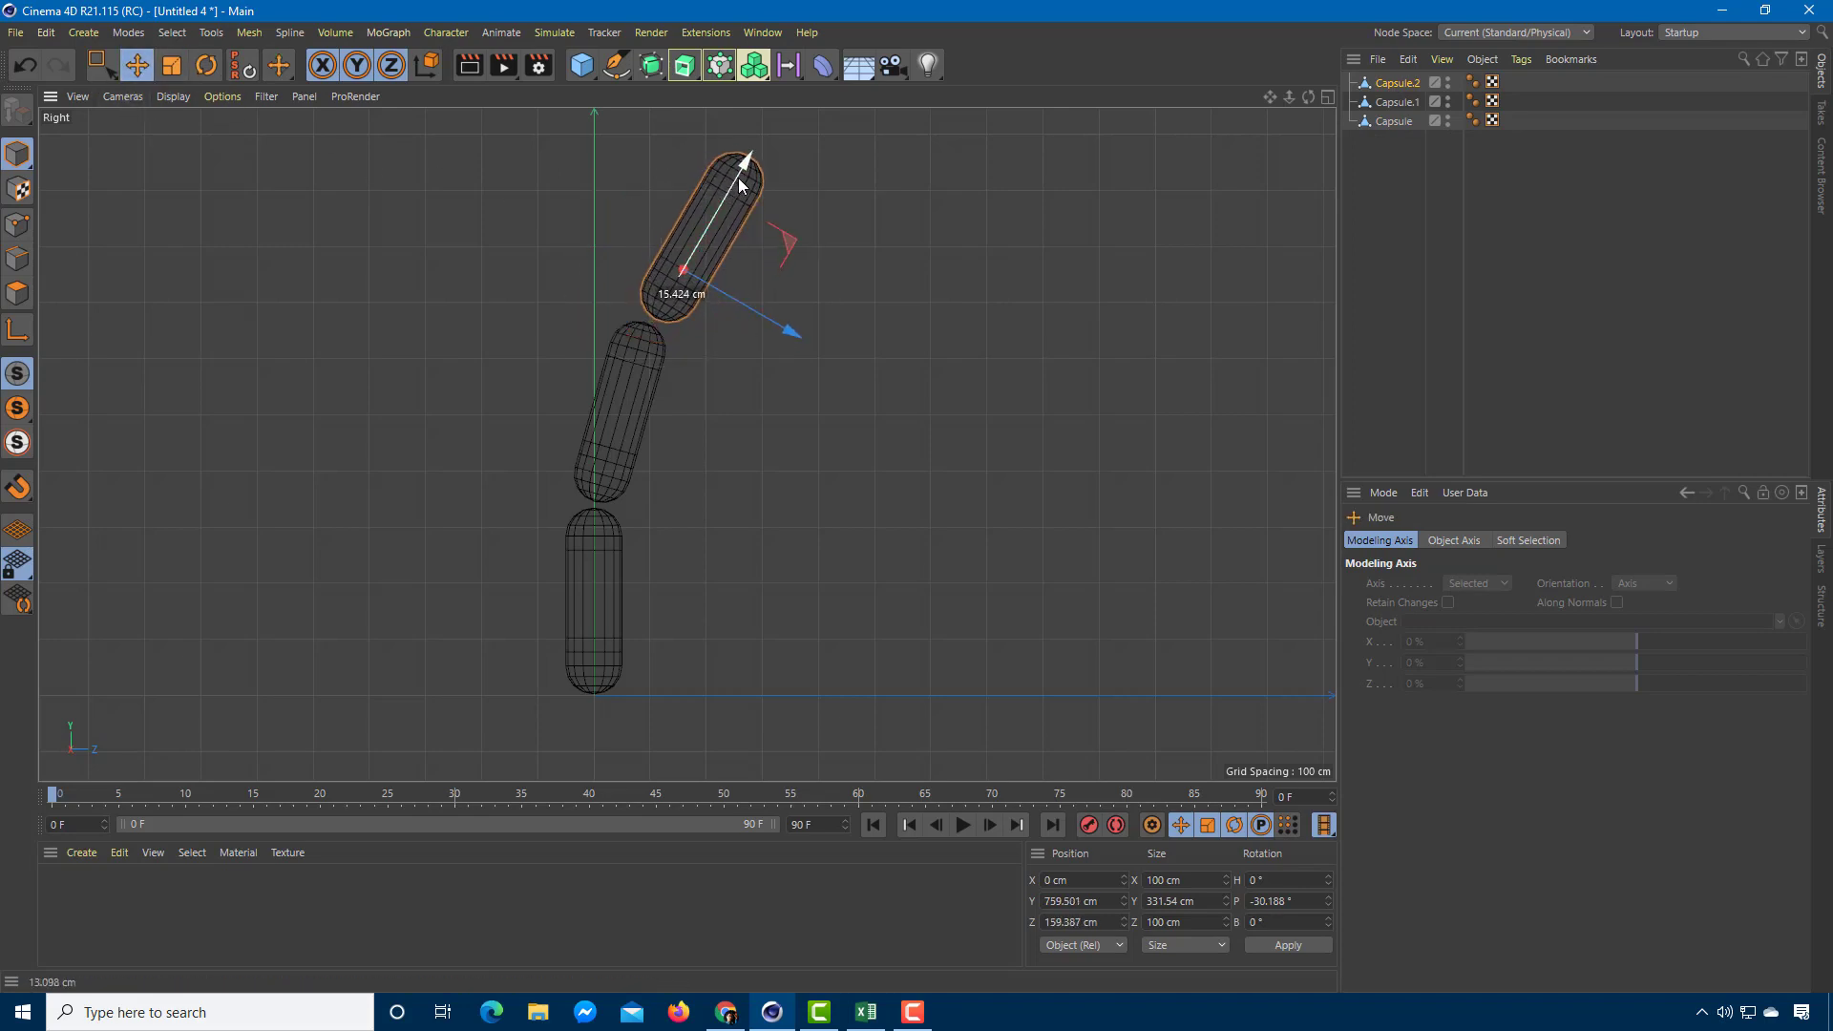
mouse_move(970, 405)
alt+mouse_down()
mouse_move(920, 425)
mouse_move(971, 392)
mouse_move(970, 411)
alt+mouse_up()
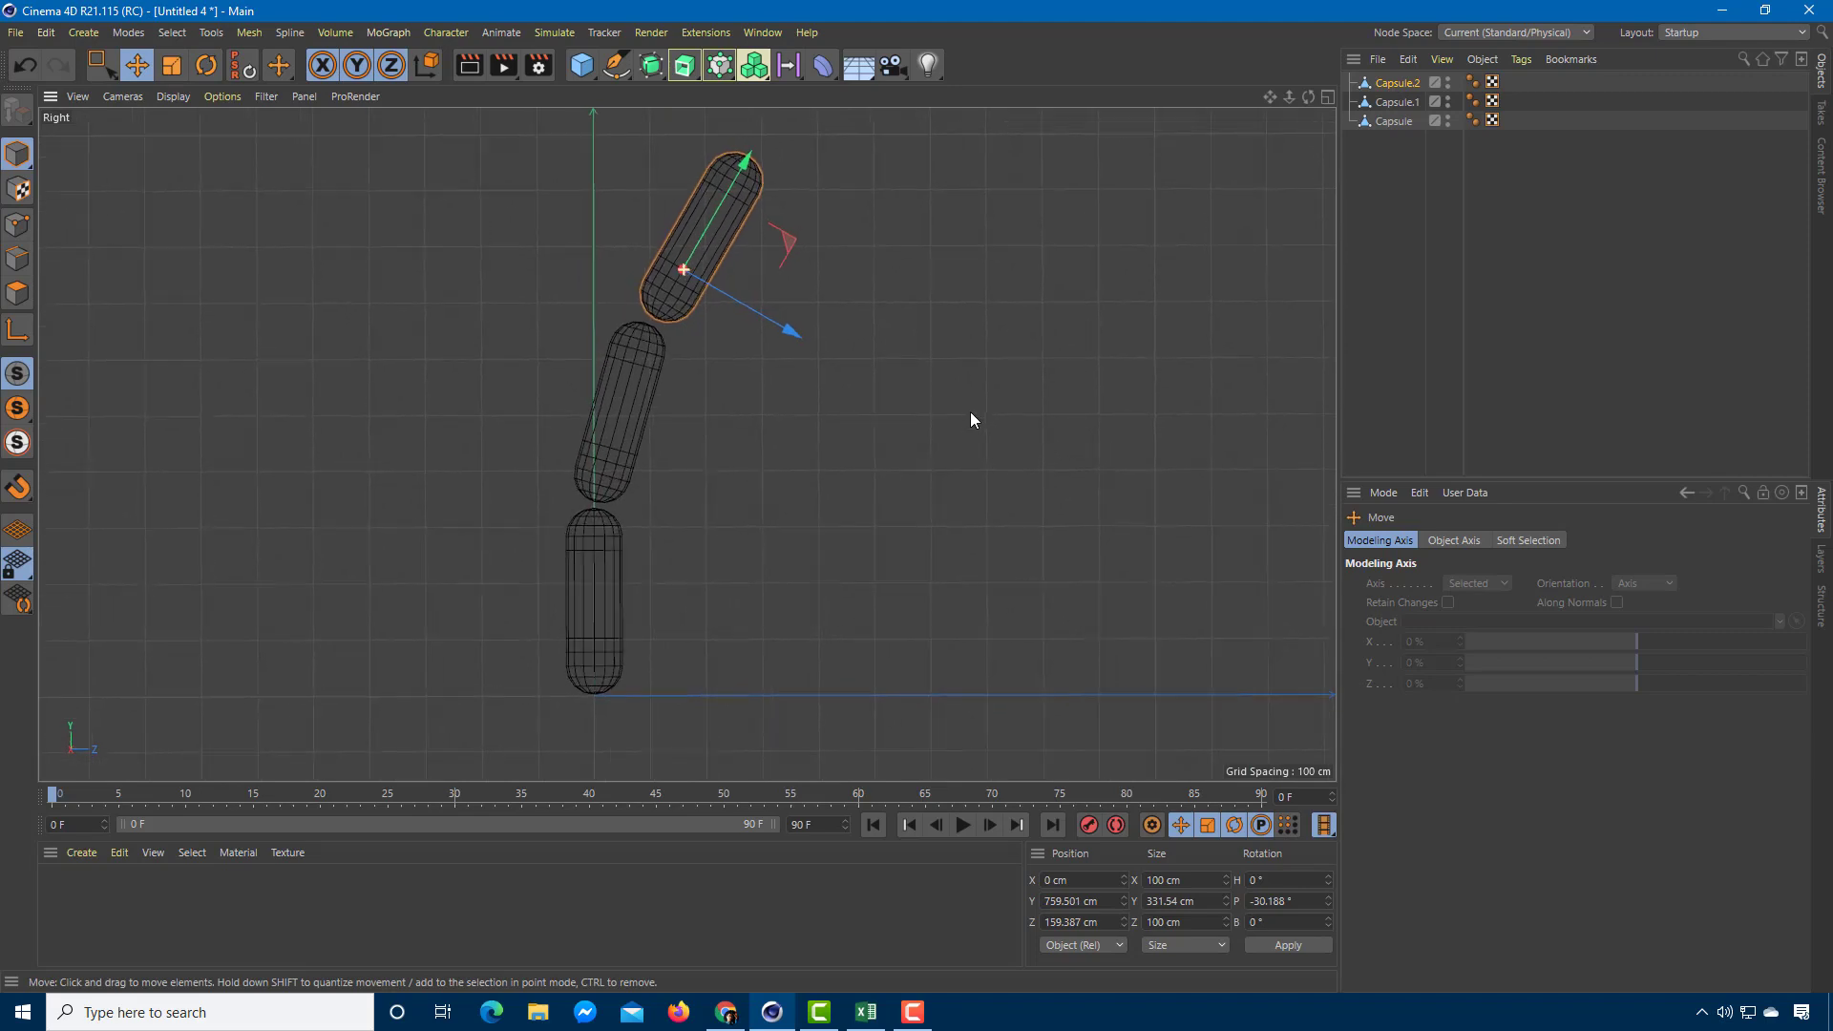
Nudge the top capsule so its lower end meets the middle capsule, at -30.188° pitch.
scroll(793, 386, up, 4)
scroll(793, 385, down, 2)
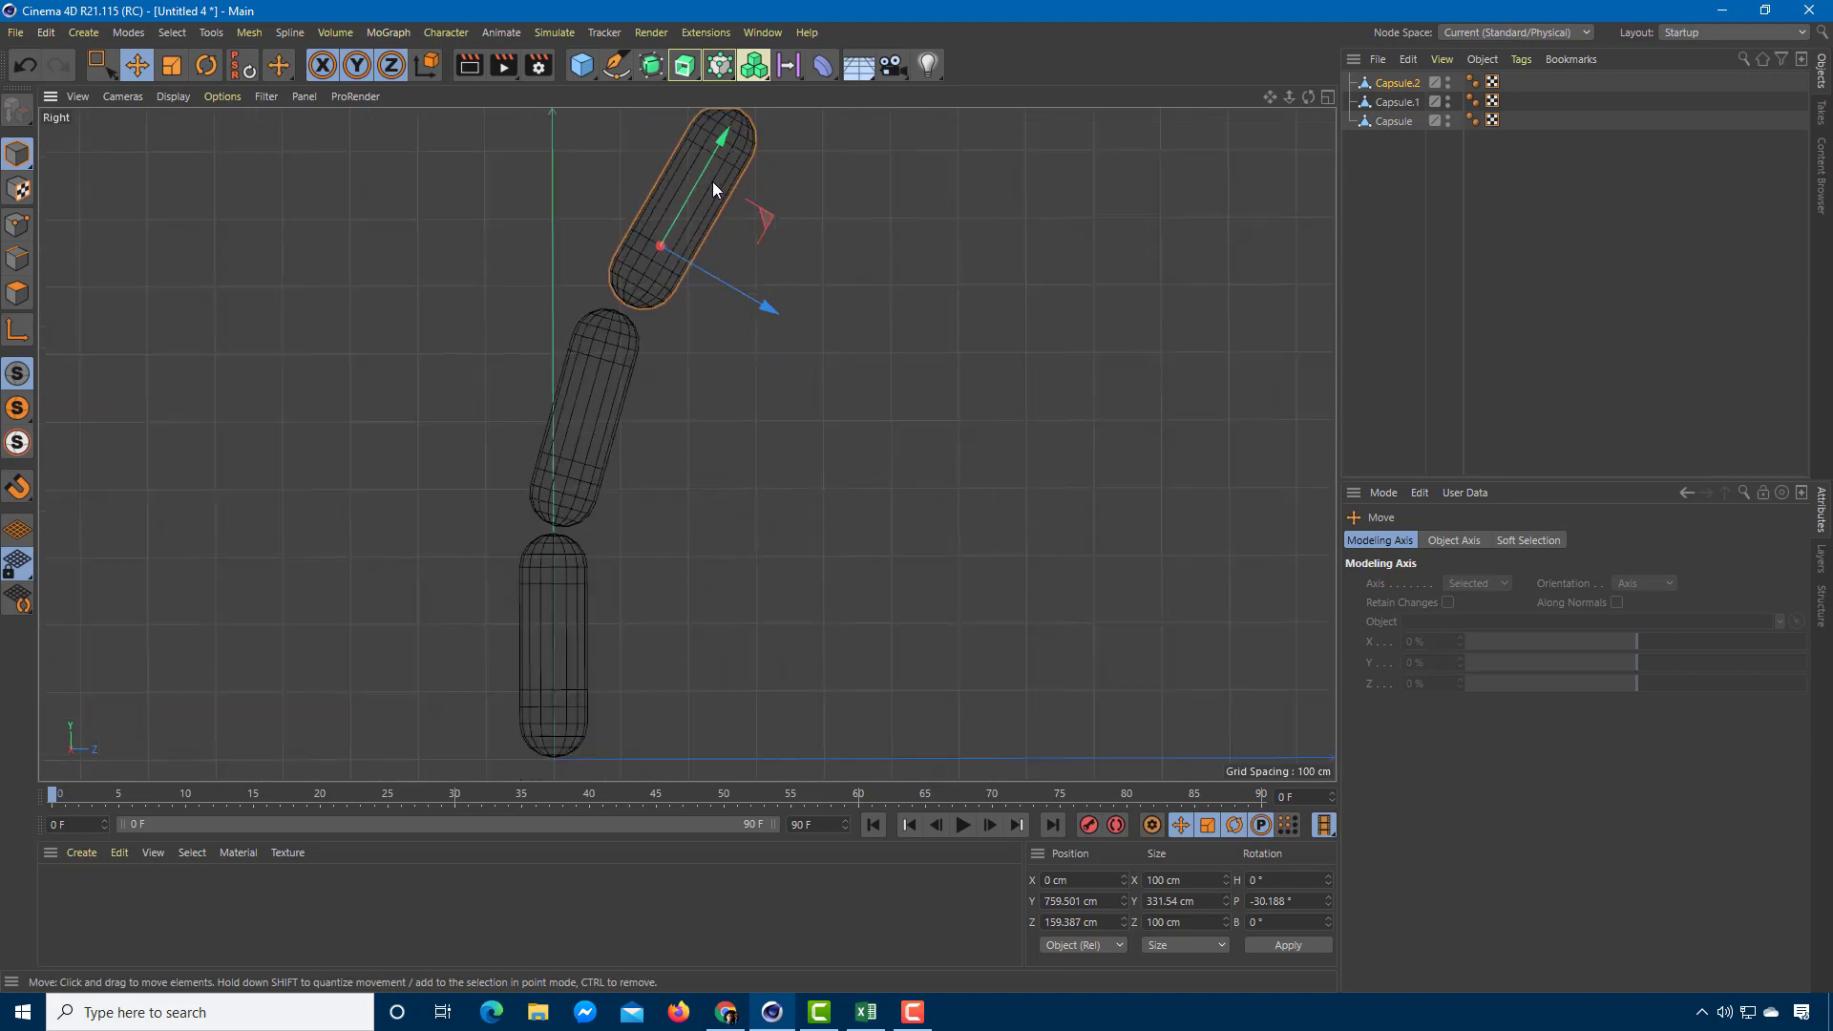
drag(712, 181, 703, 179)
alt+middle_drag(912, 268, 904, 292)
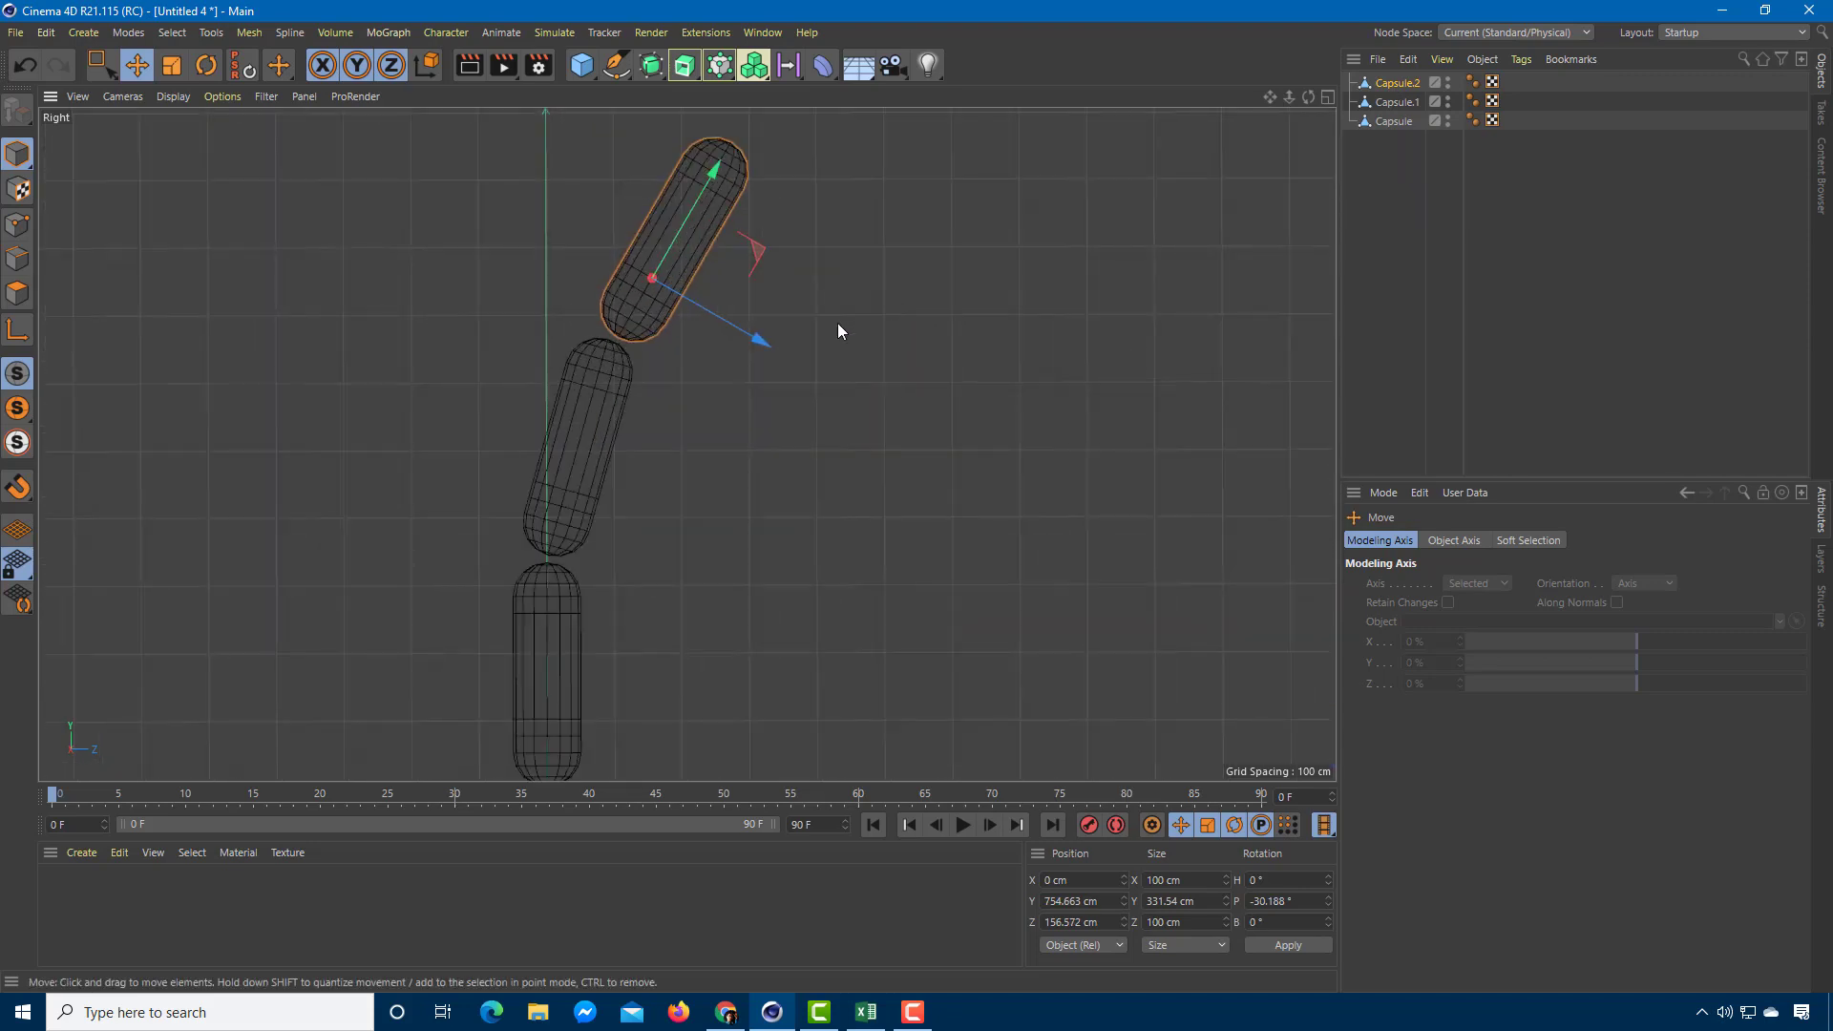
scroll(684, 484, down, 1)
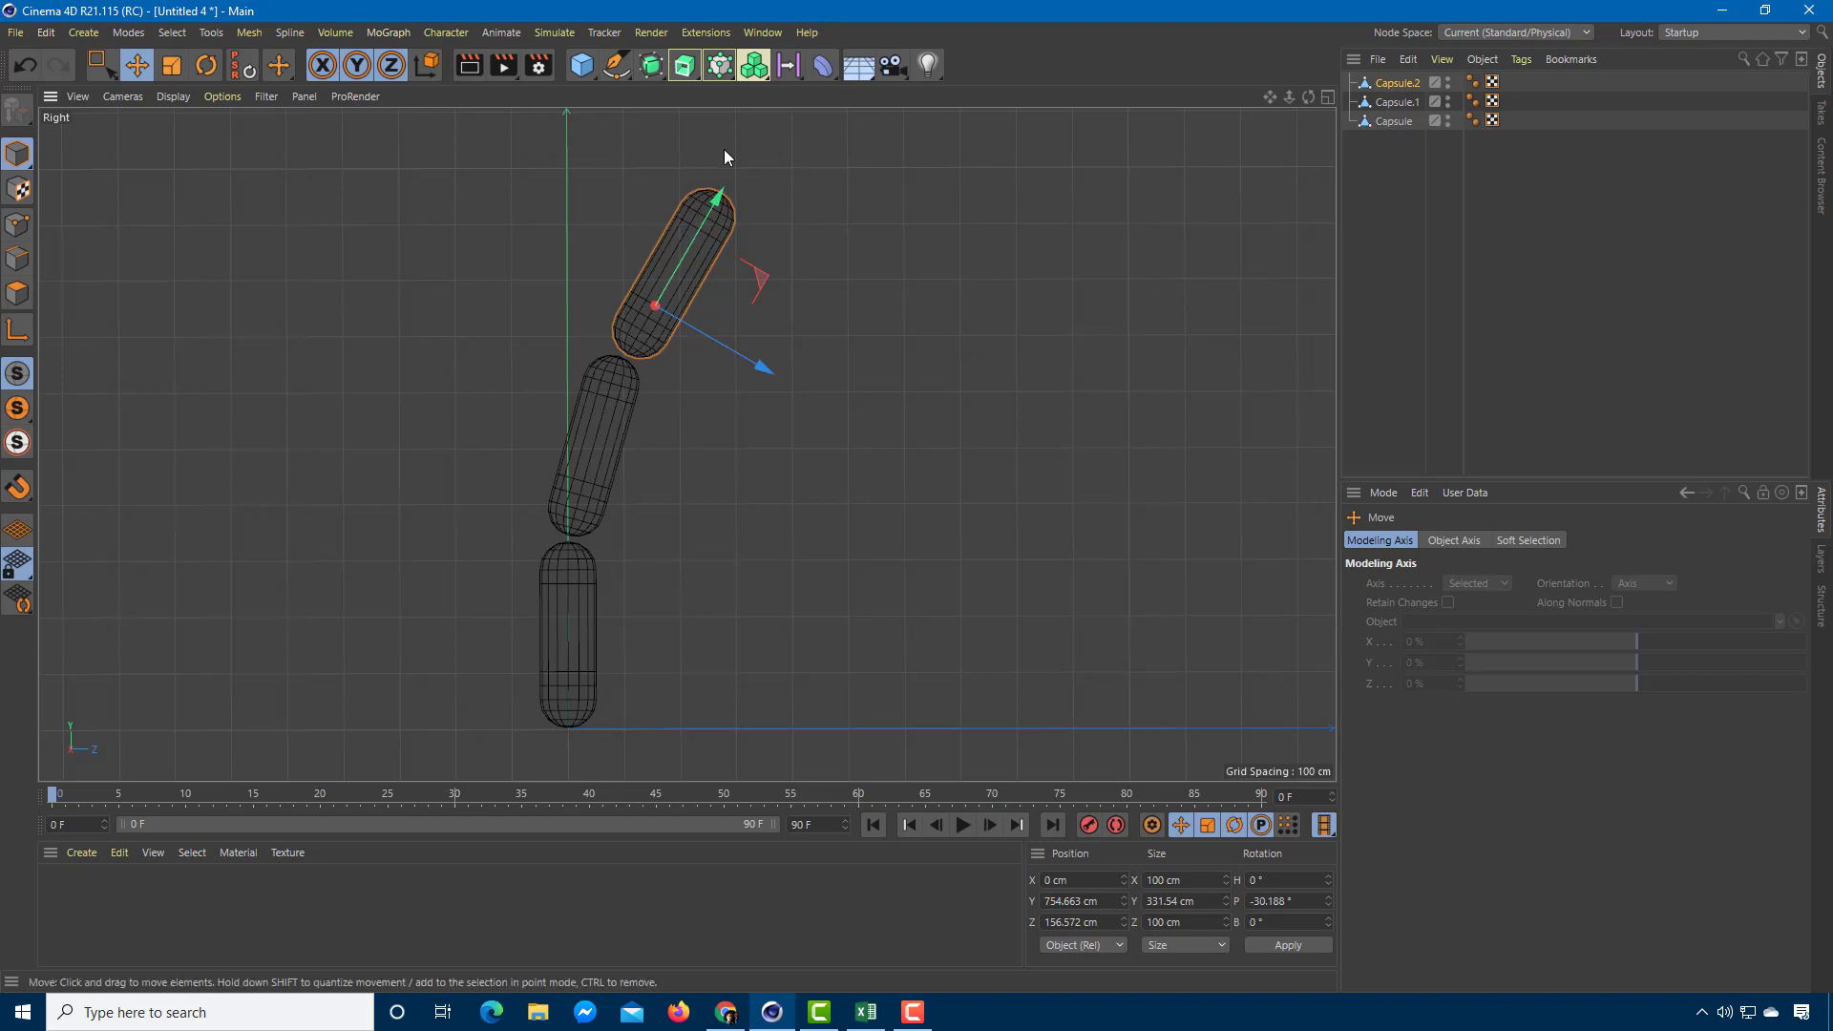
click(452, 36)
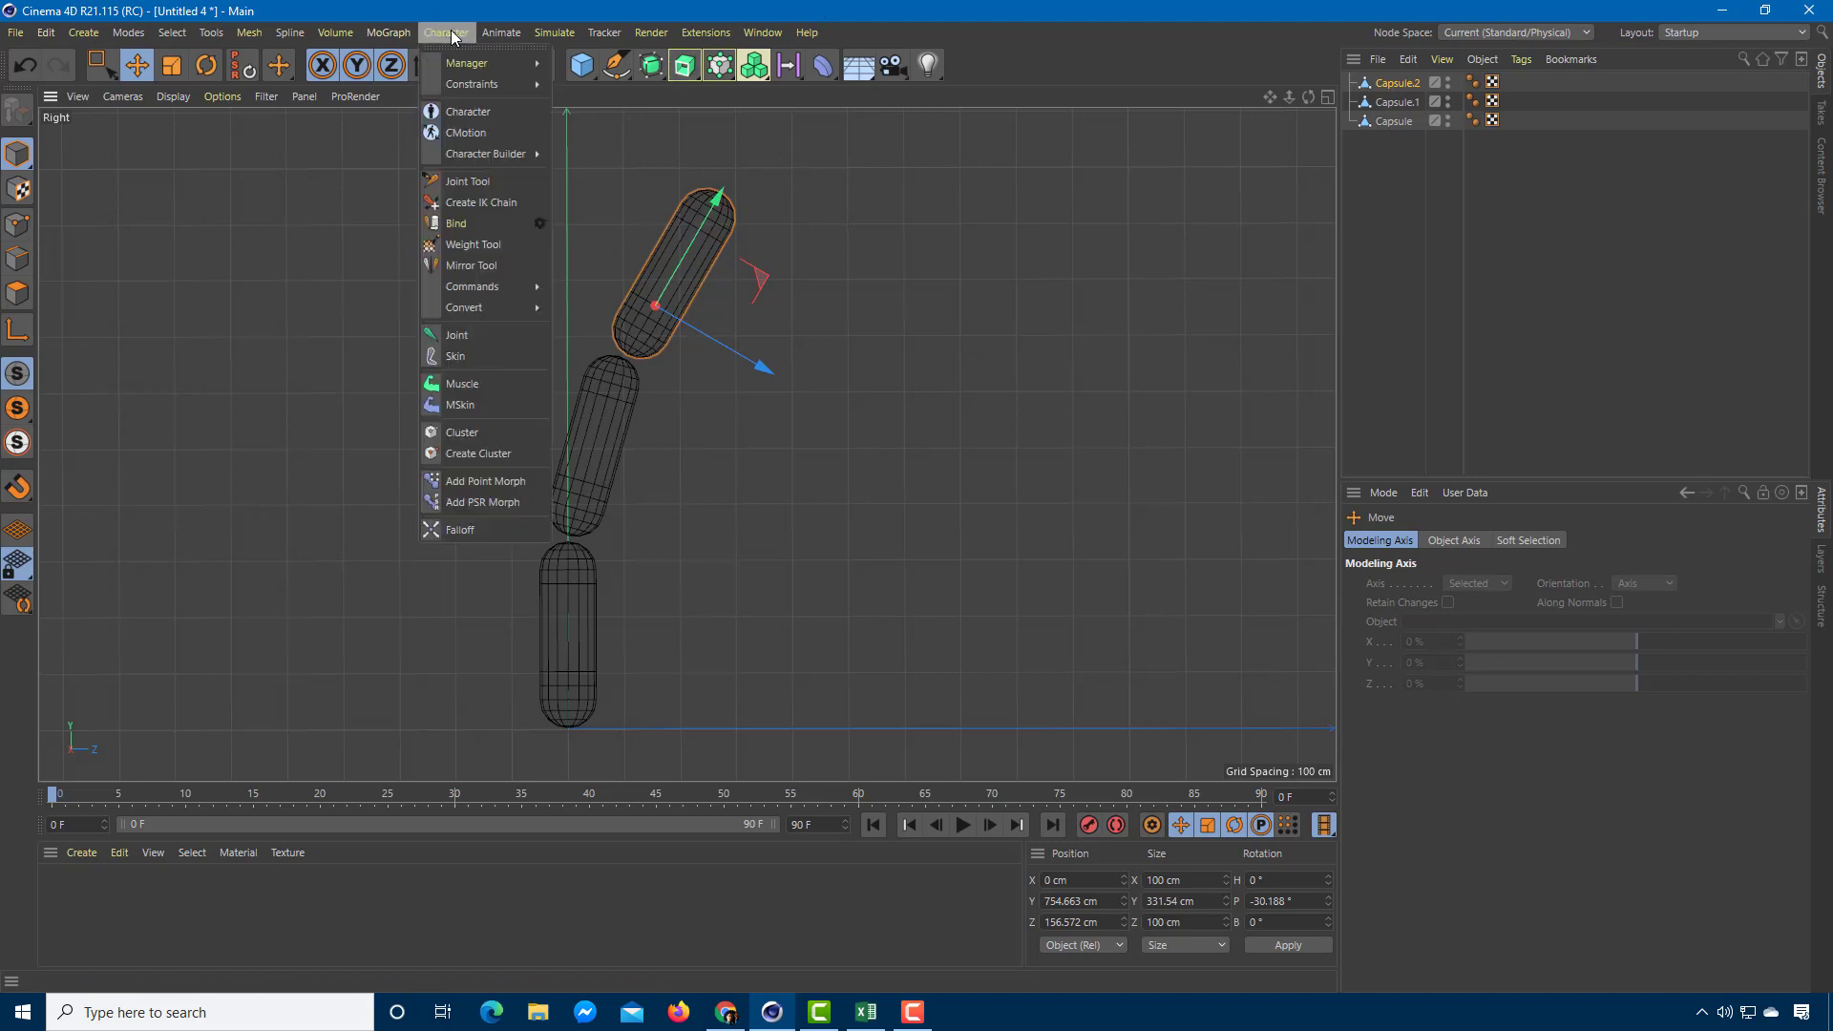
Create a Joint object at the scene origin, then select the bottom capsule.
click(484, 336)
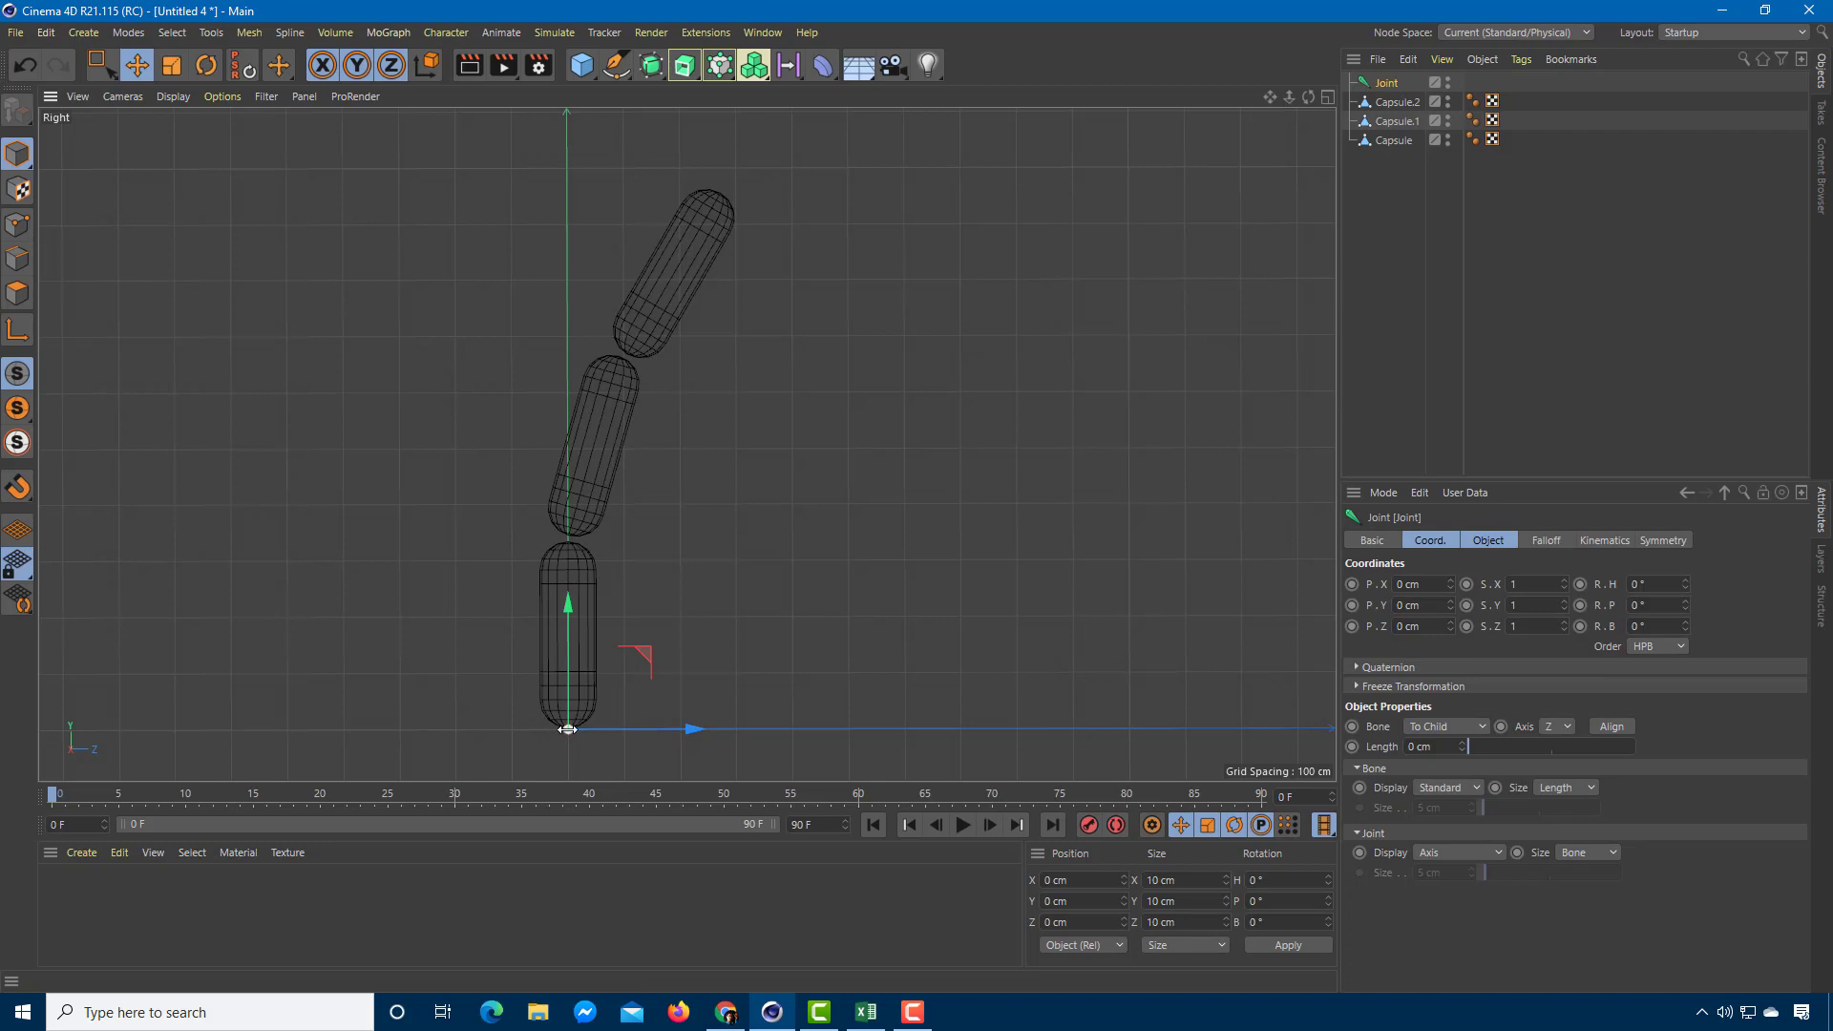
click(709, 567)
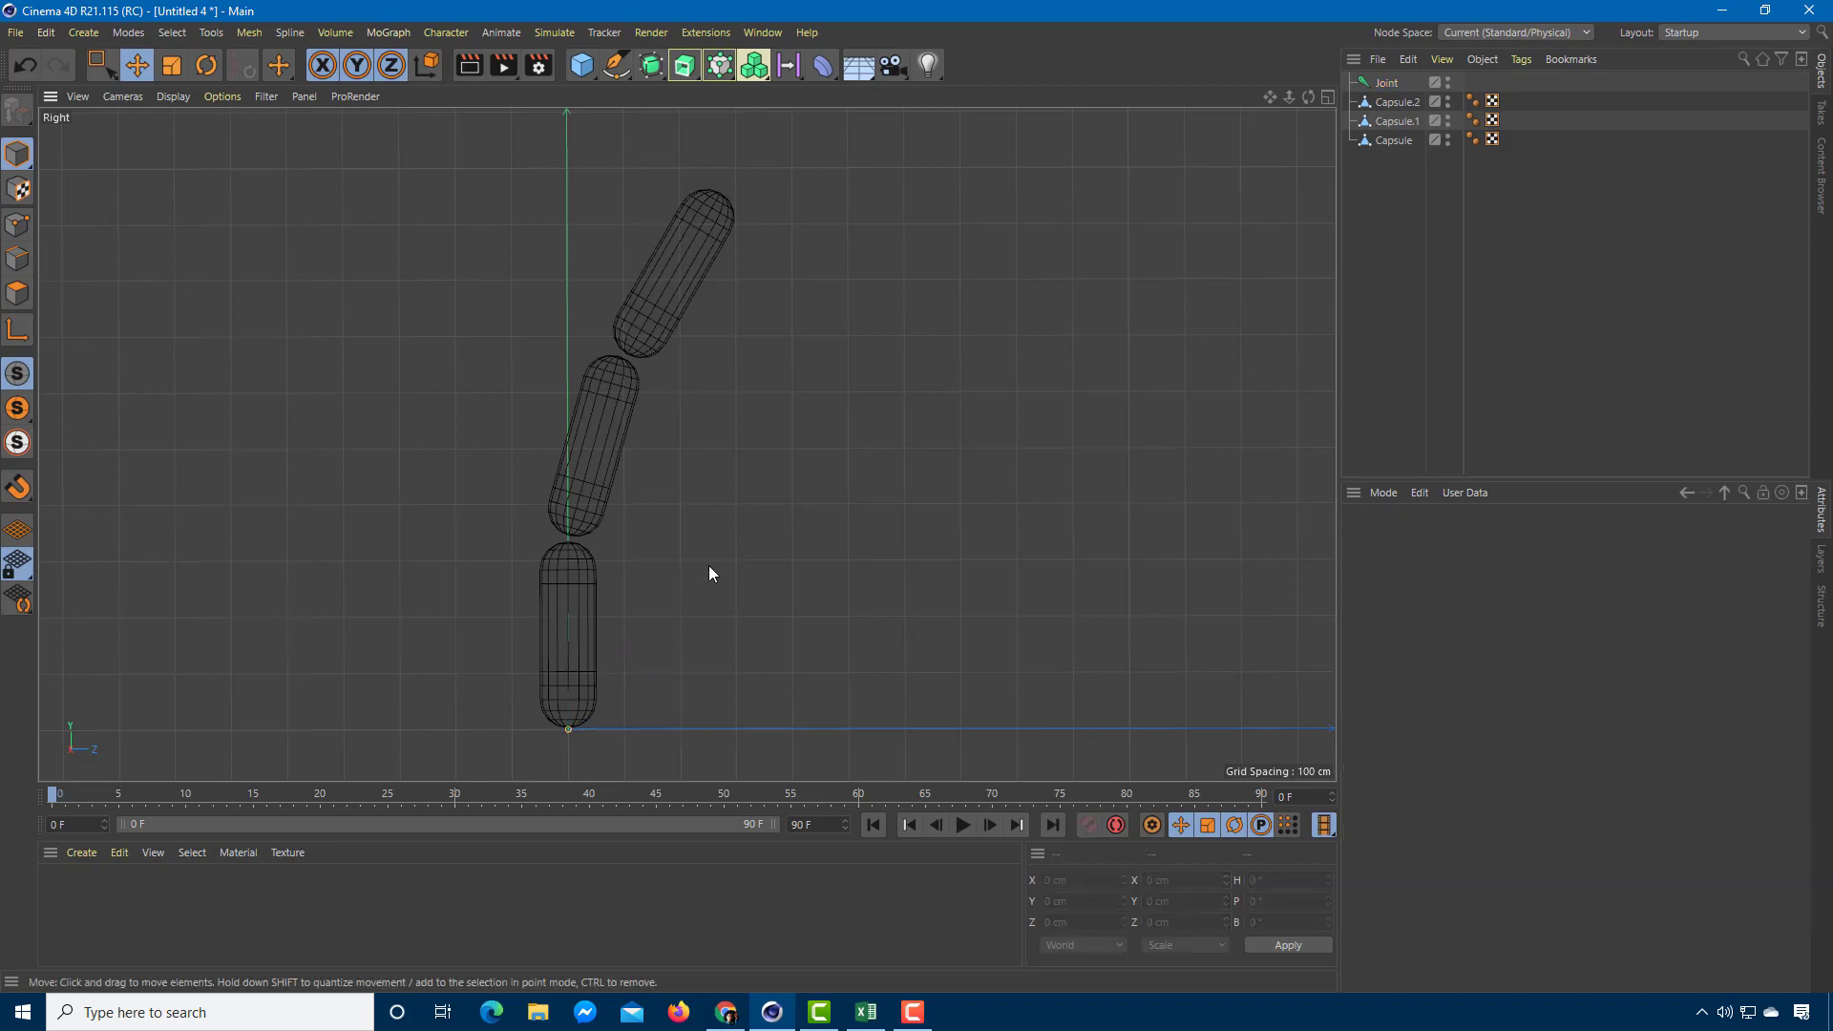
click(565, 727)
scroll(570, 740, up, 4)
scroll(570, 742, up, 3)
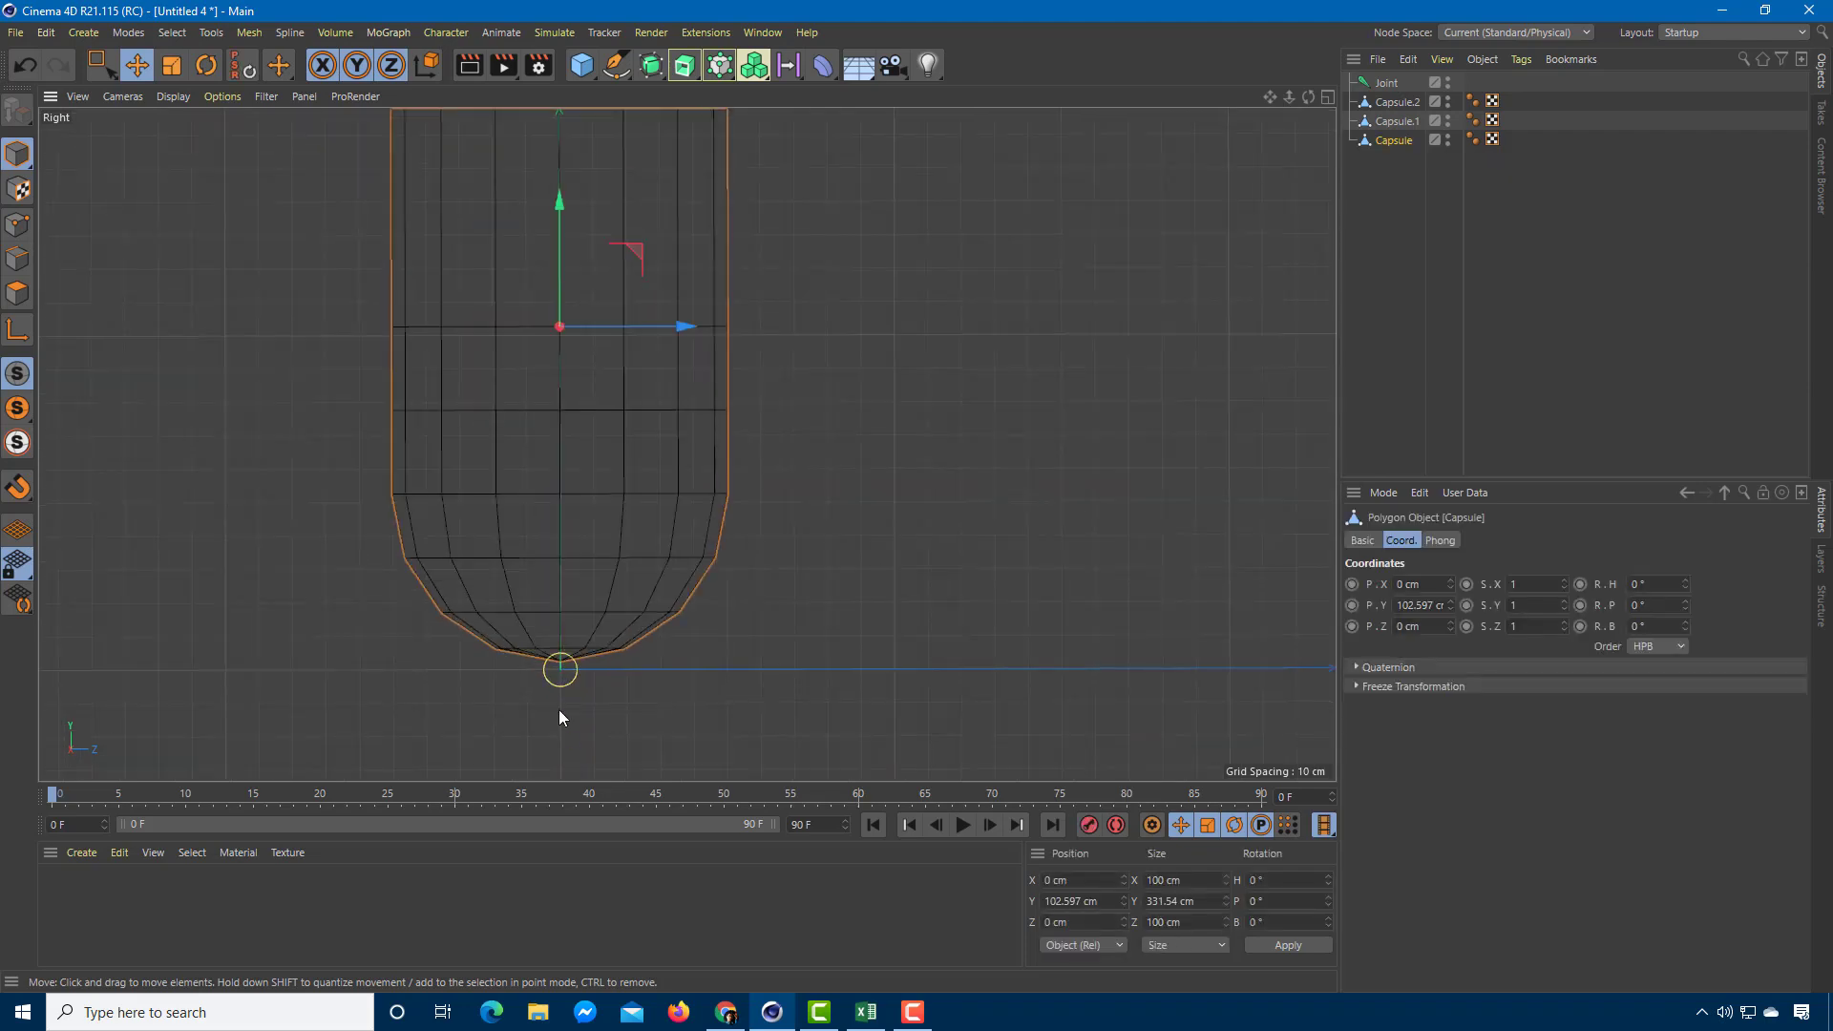
scroll(560, 672, down, 5)
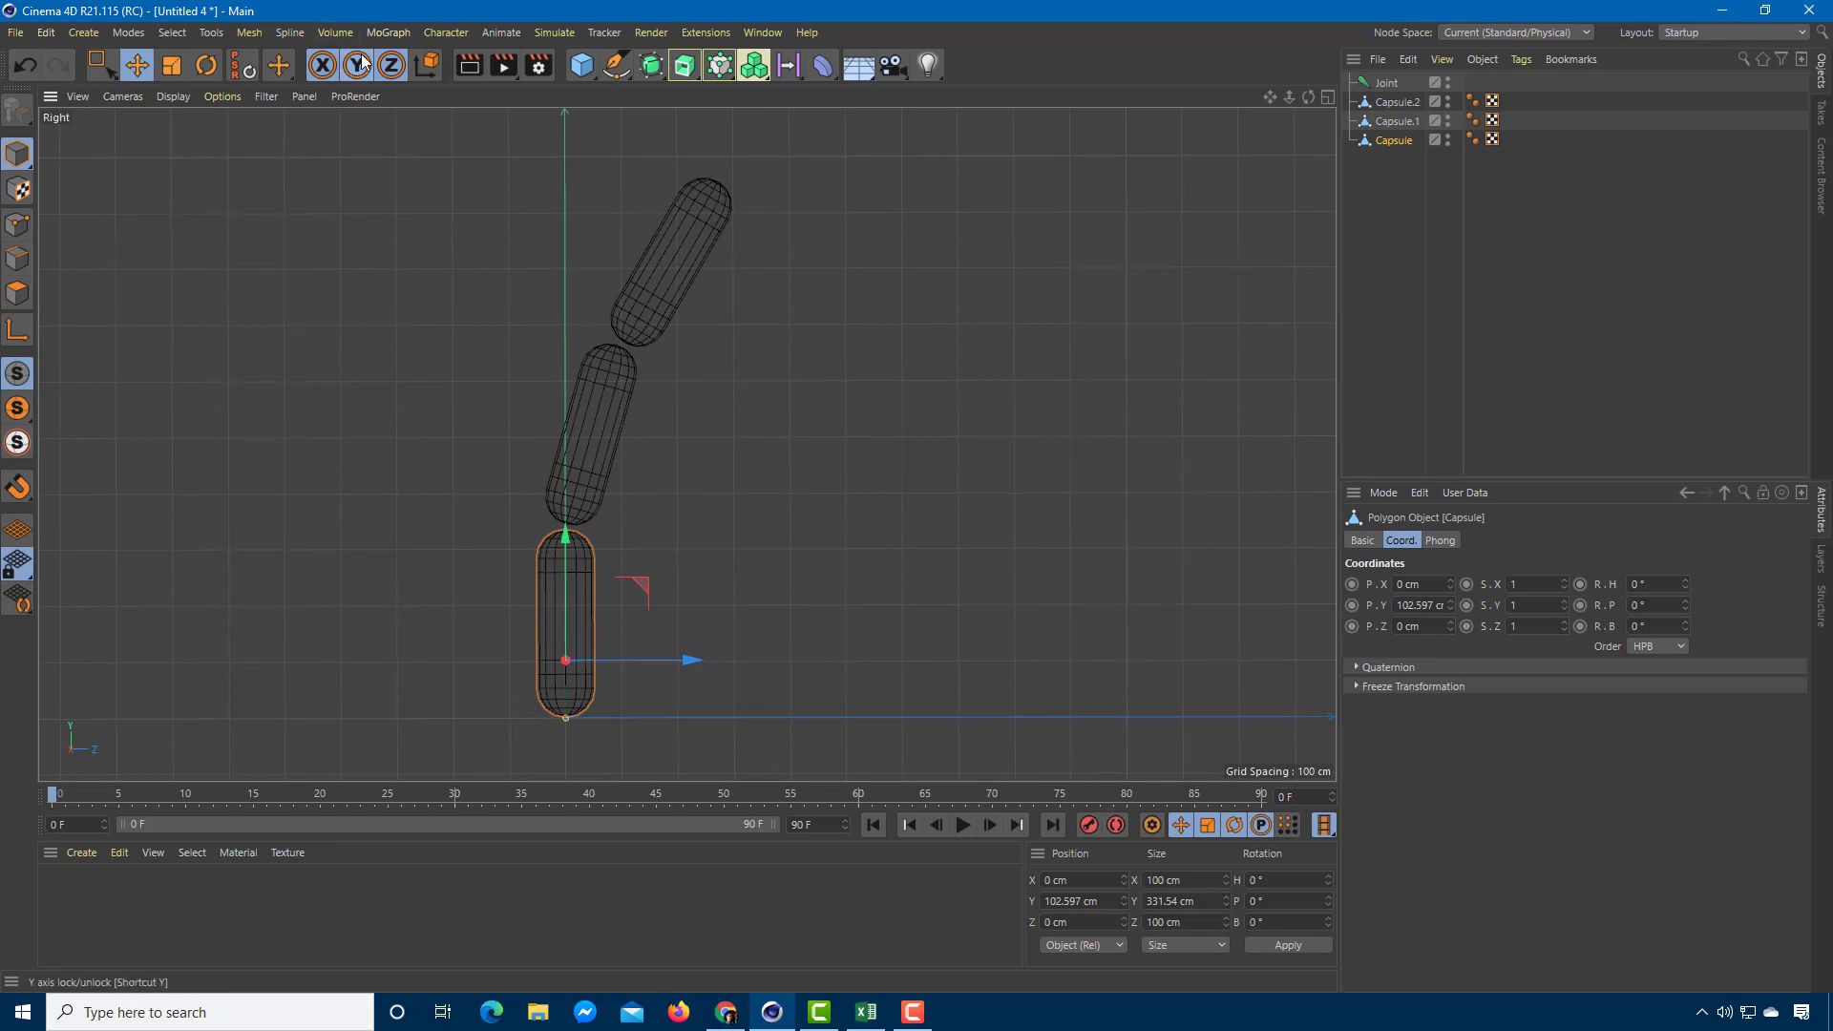
click(456, 31)
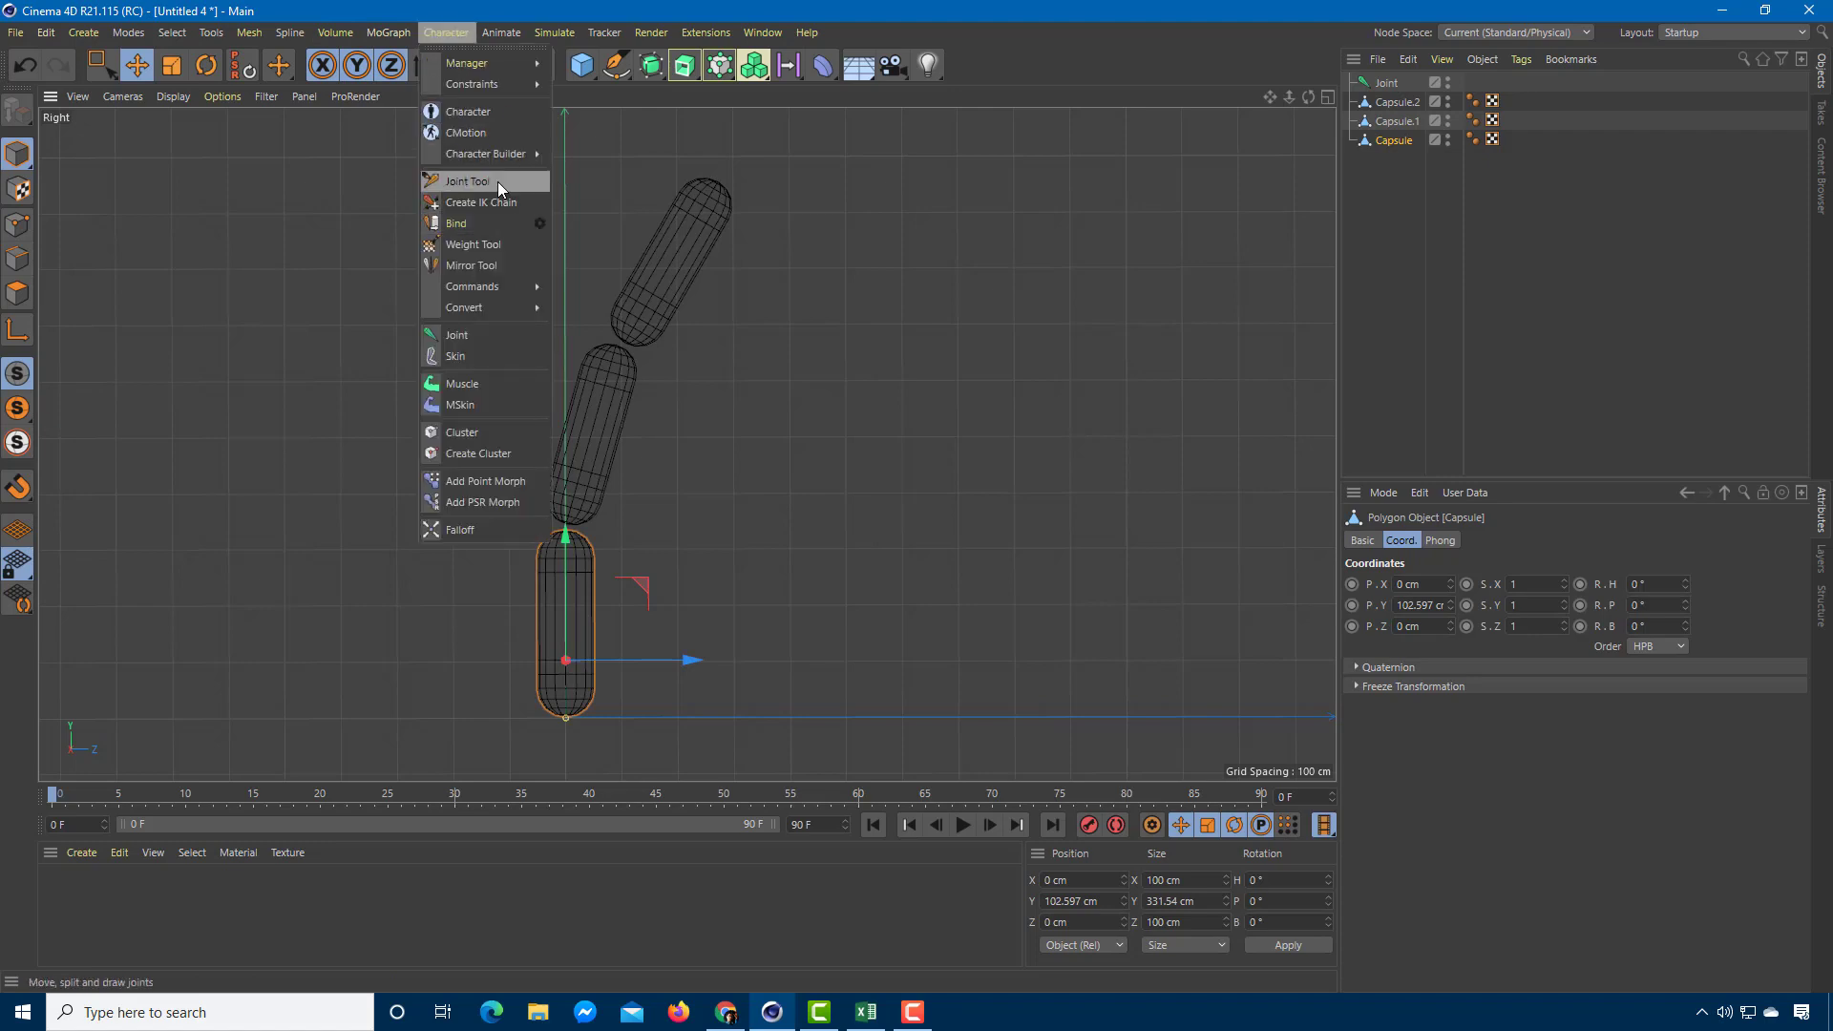
With the Joint Tool, place joints at the bottom capsule's base, both junctions and the top tip.
click(497, 181)
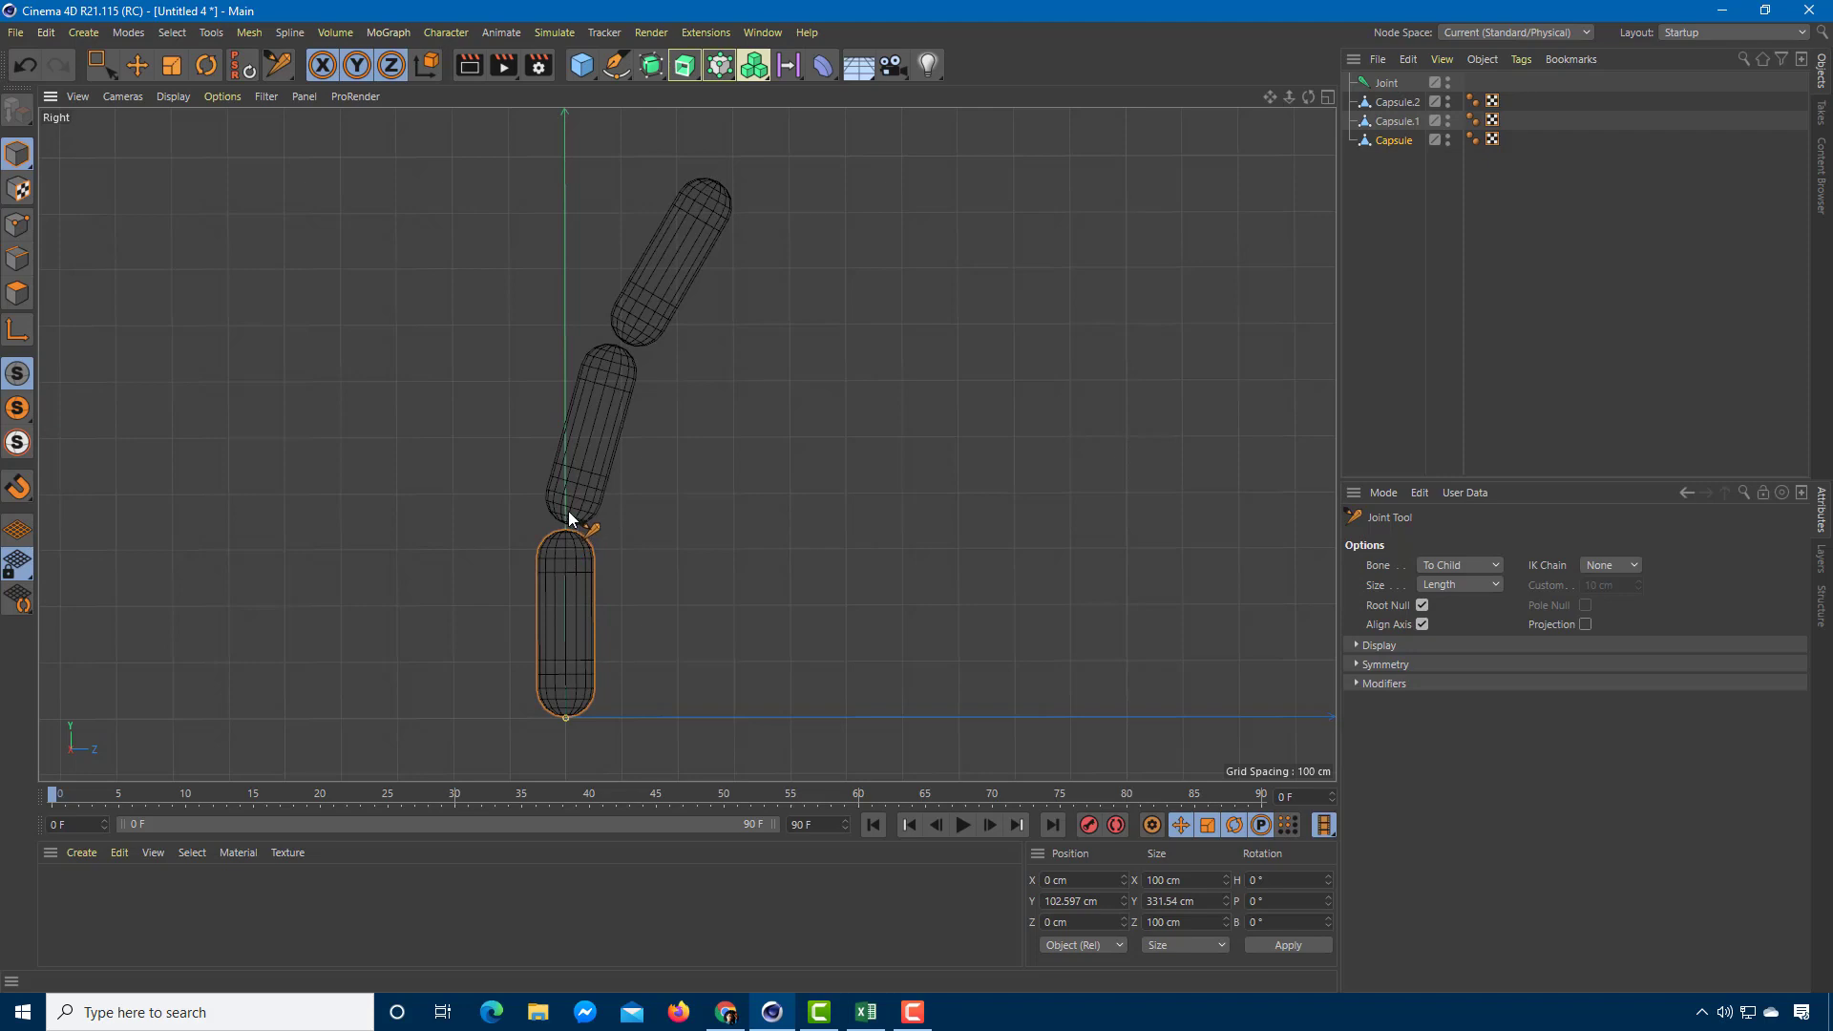
ctrl+click(565, 712)
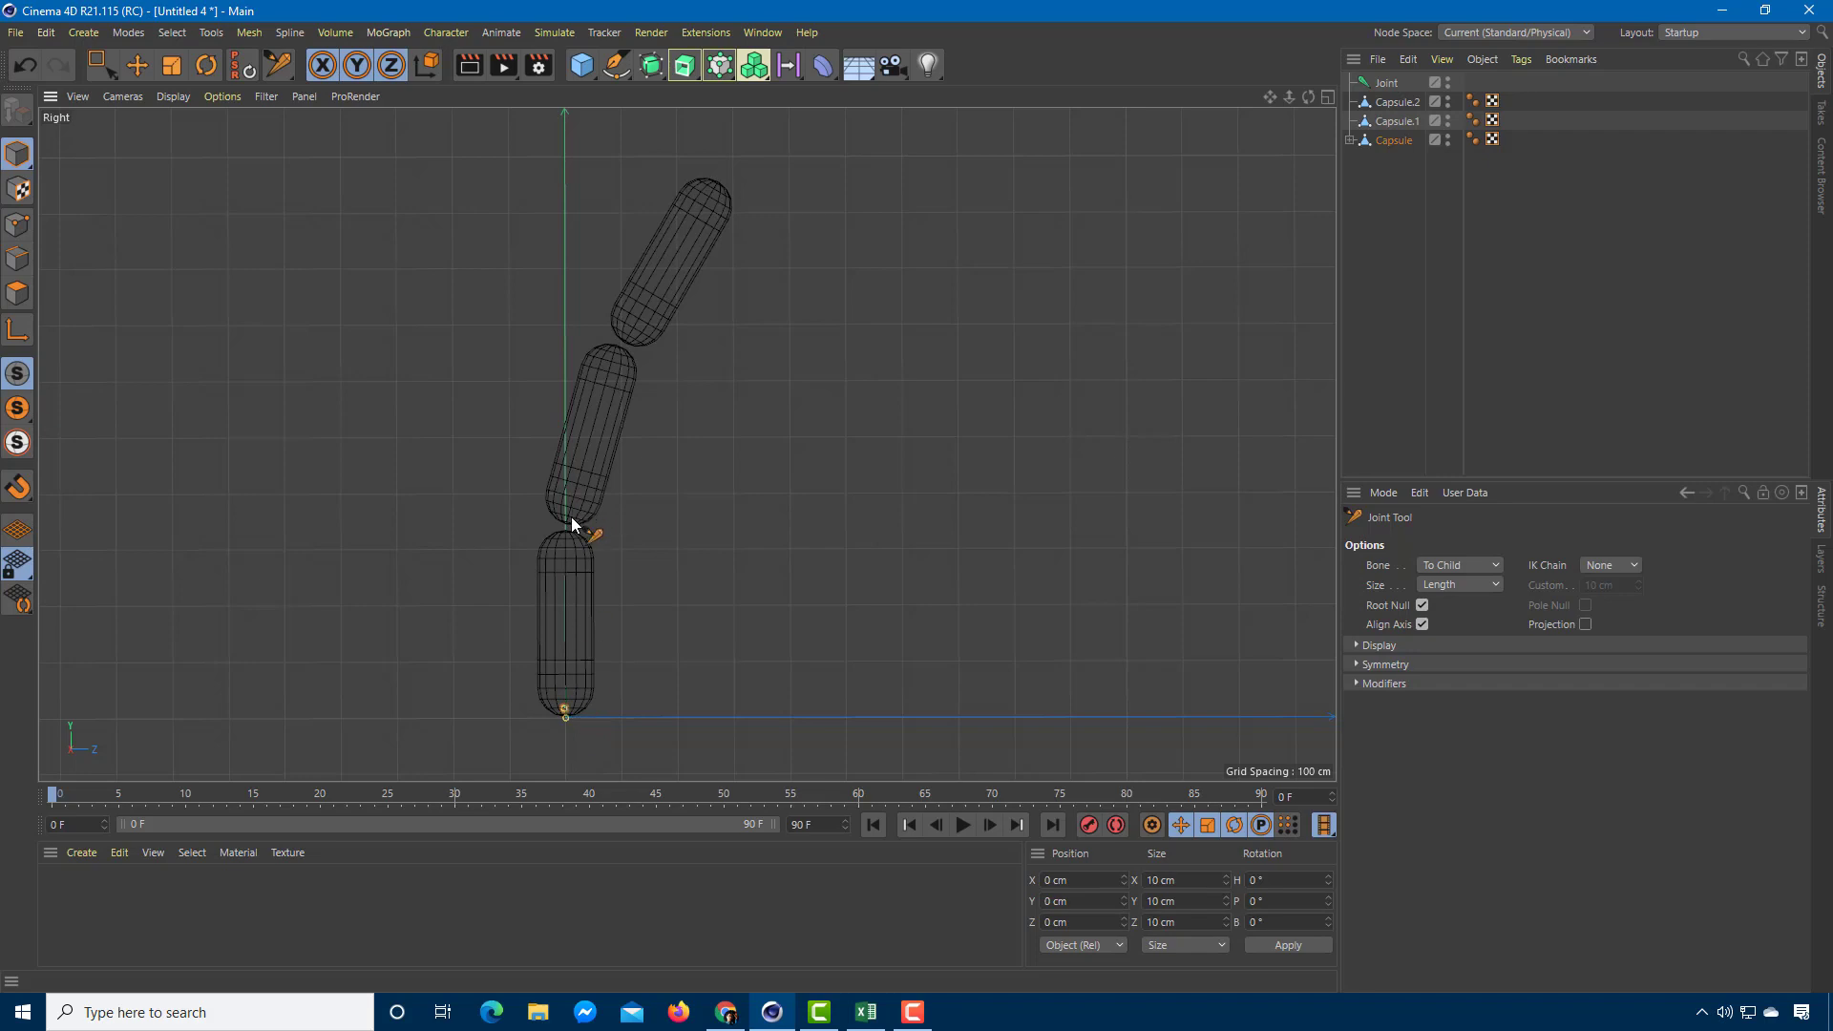
ctrl+click(568, 513)
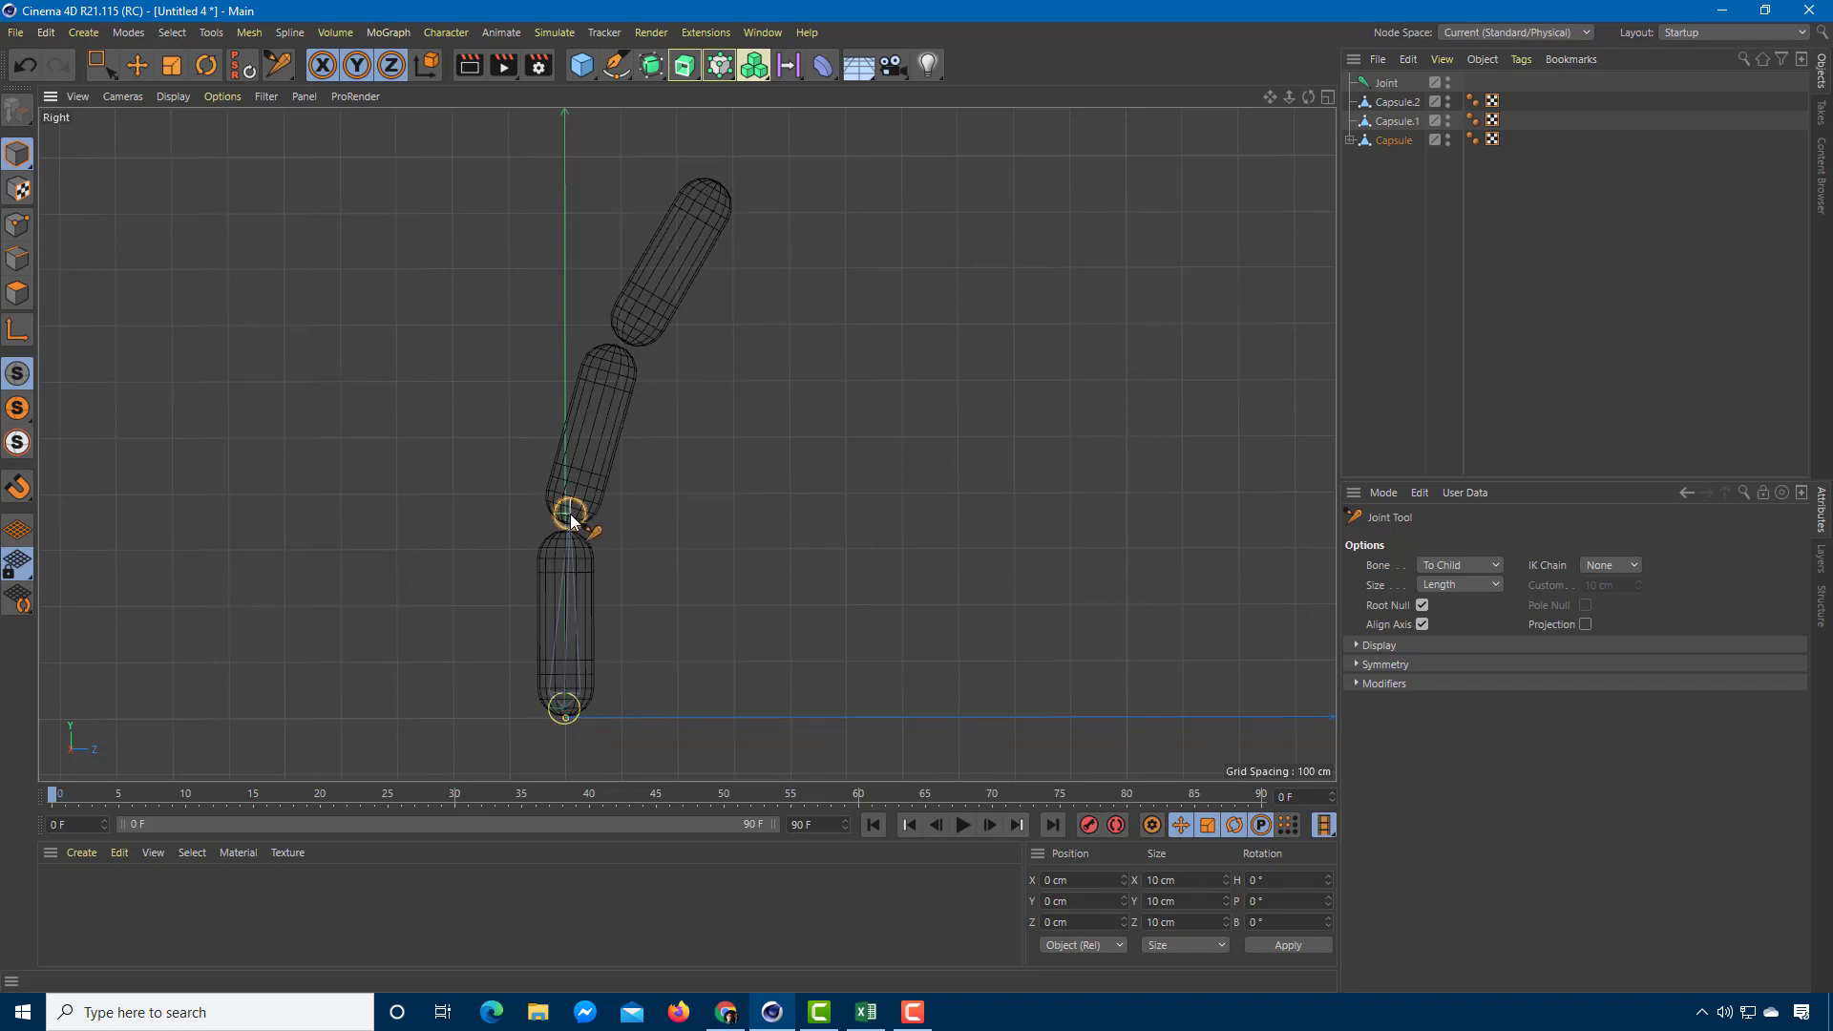
ctrl+click(628, 335)
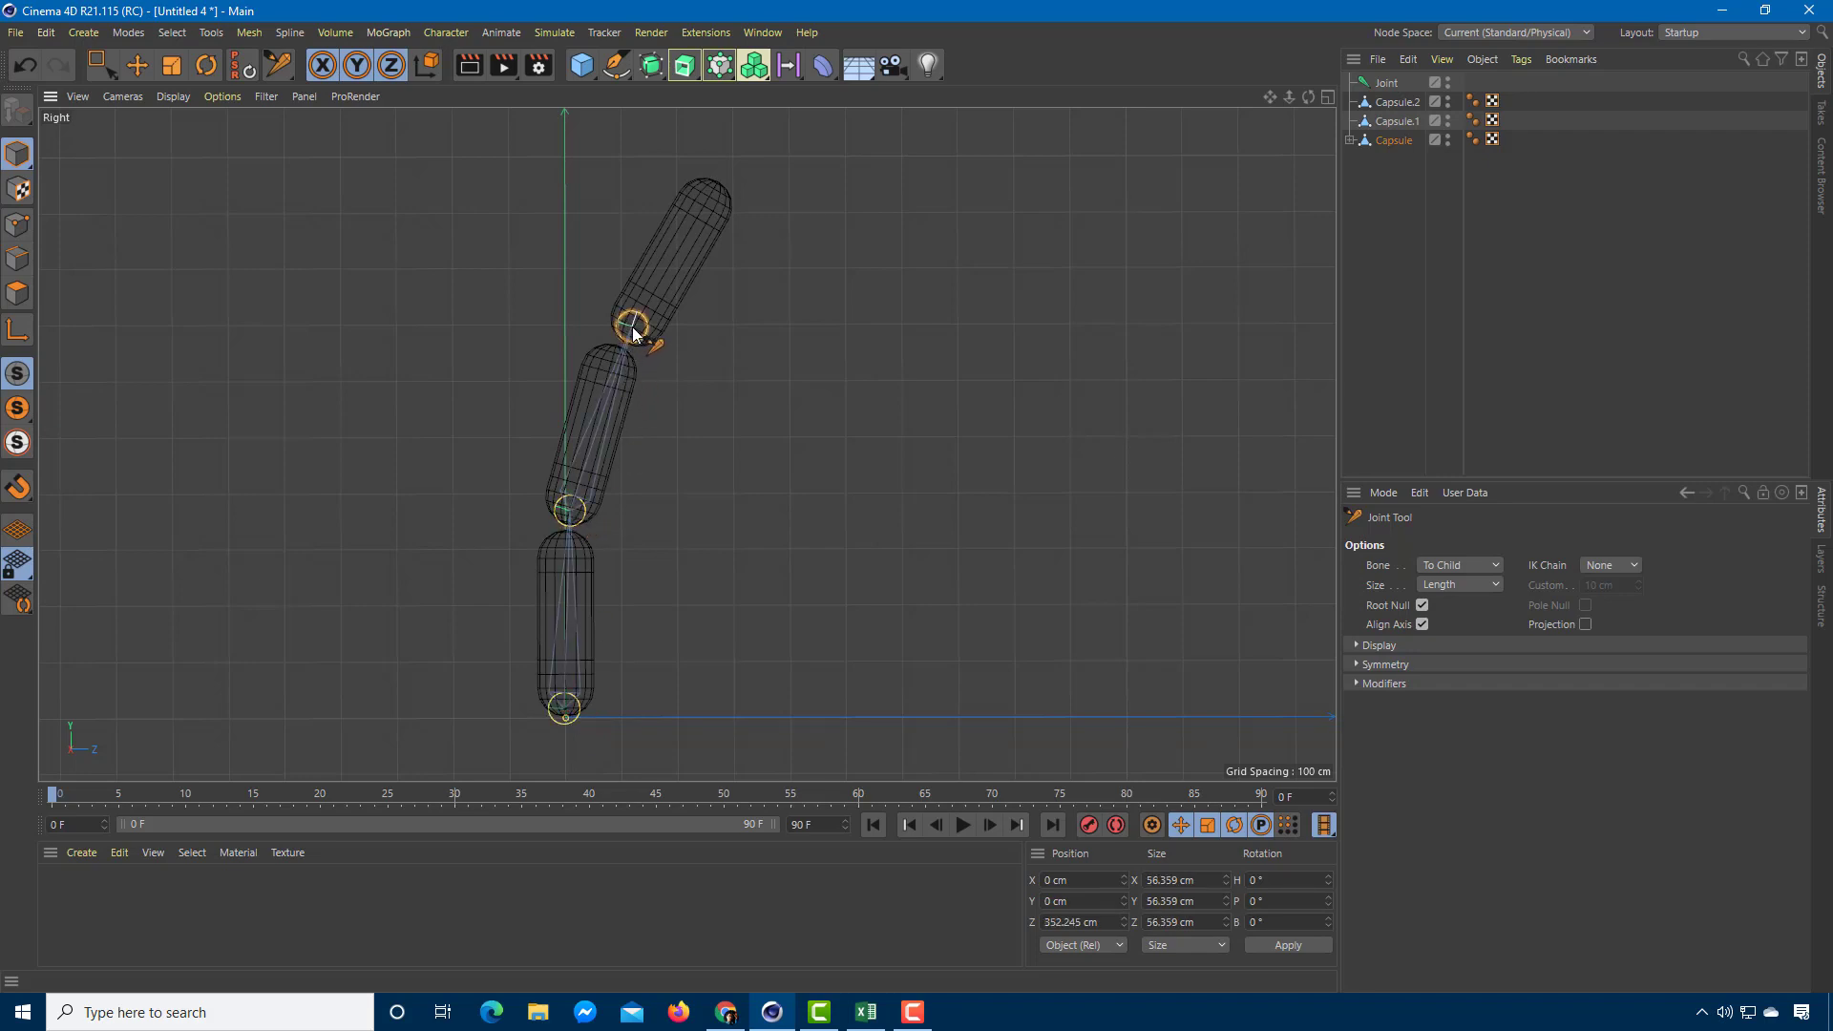
ctrl+click(730, 171)
drag(734, 171, 731, 166)
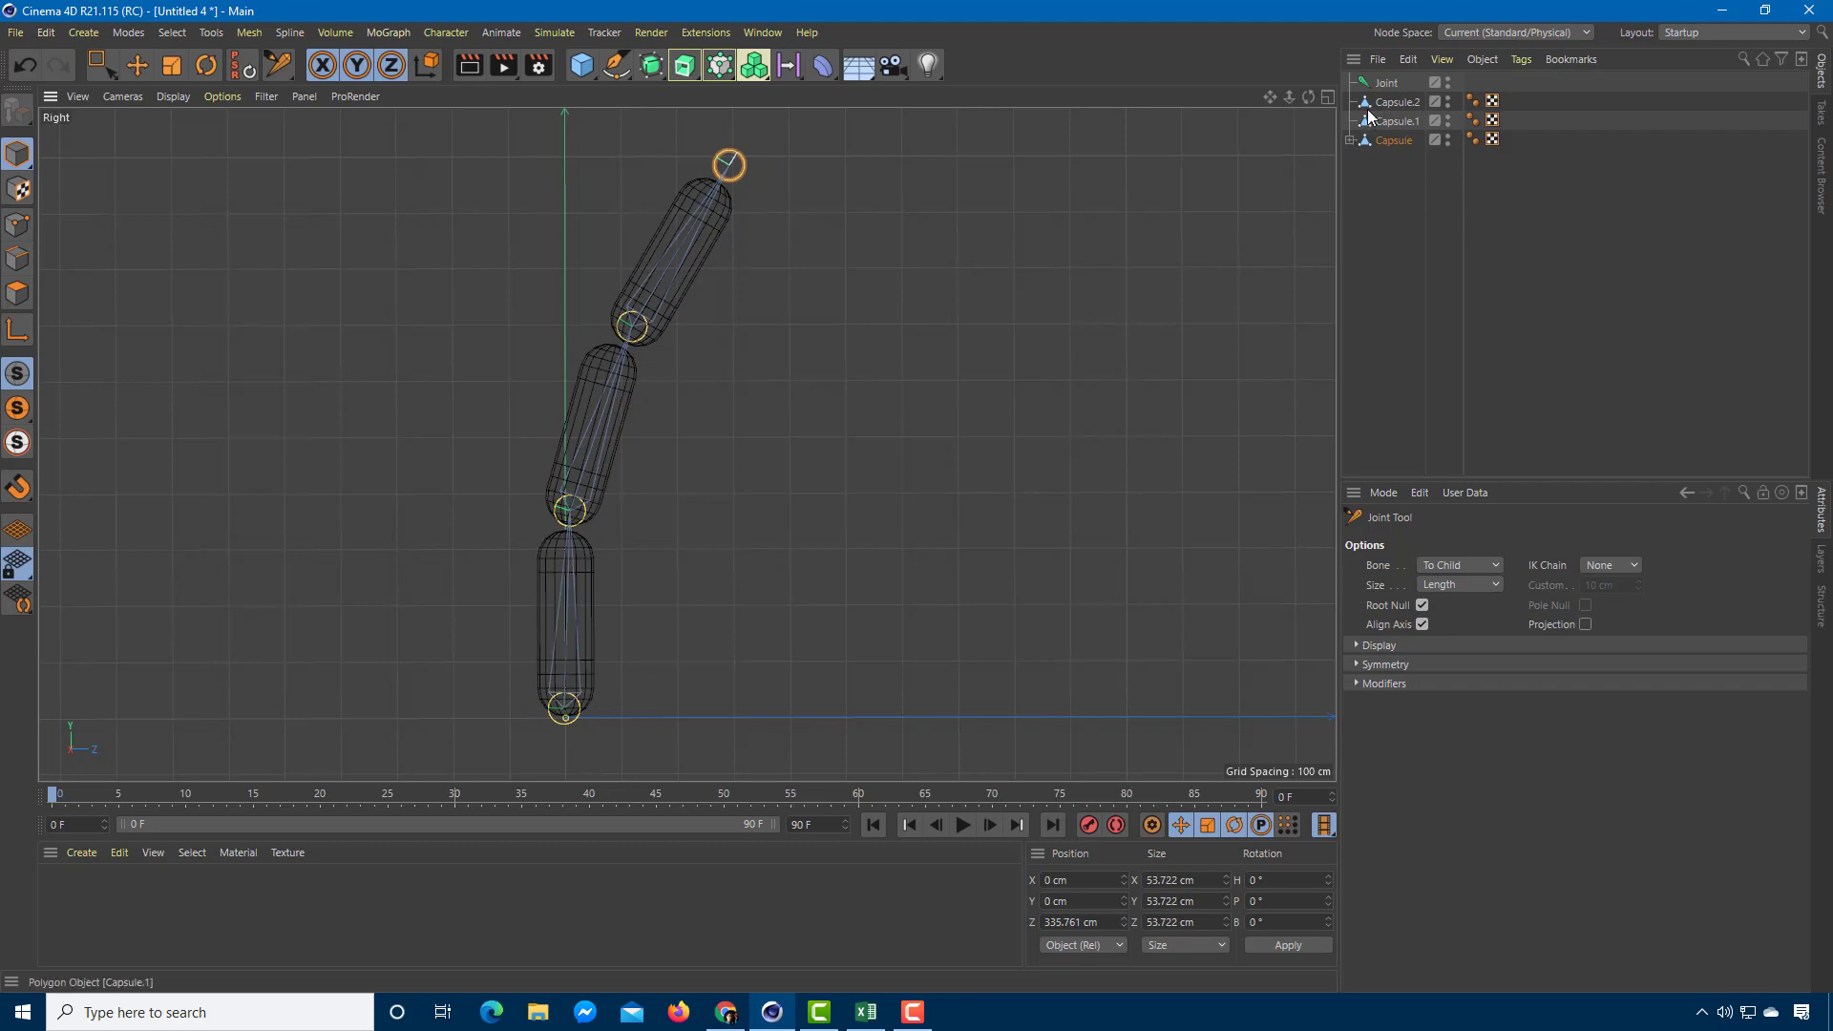
click(1385, 84)
Delete the spare Joint and move Root with Joint.1–Joint.4 to the top level of the hierarchy.
key(Delete)
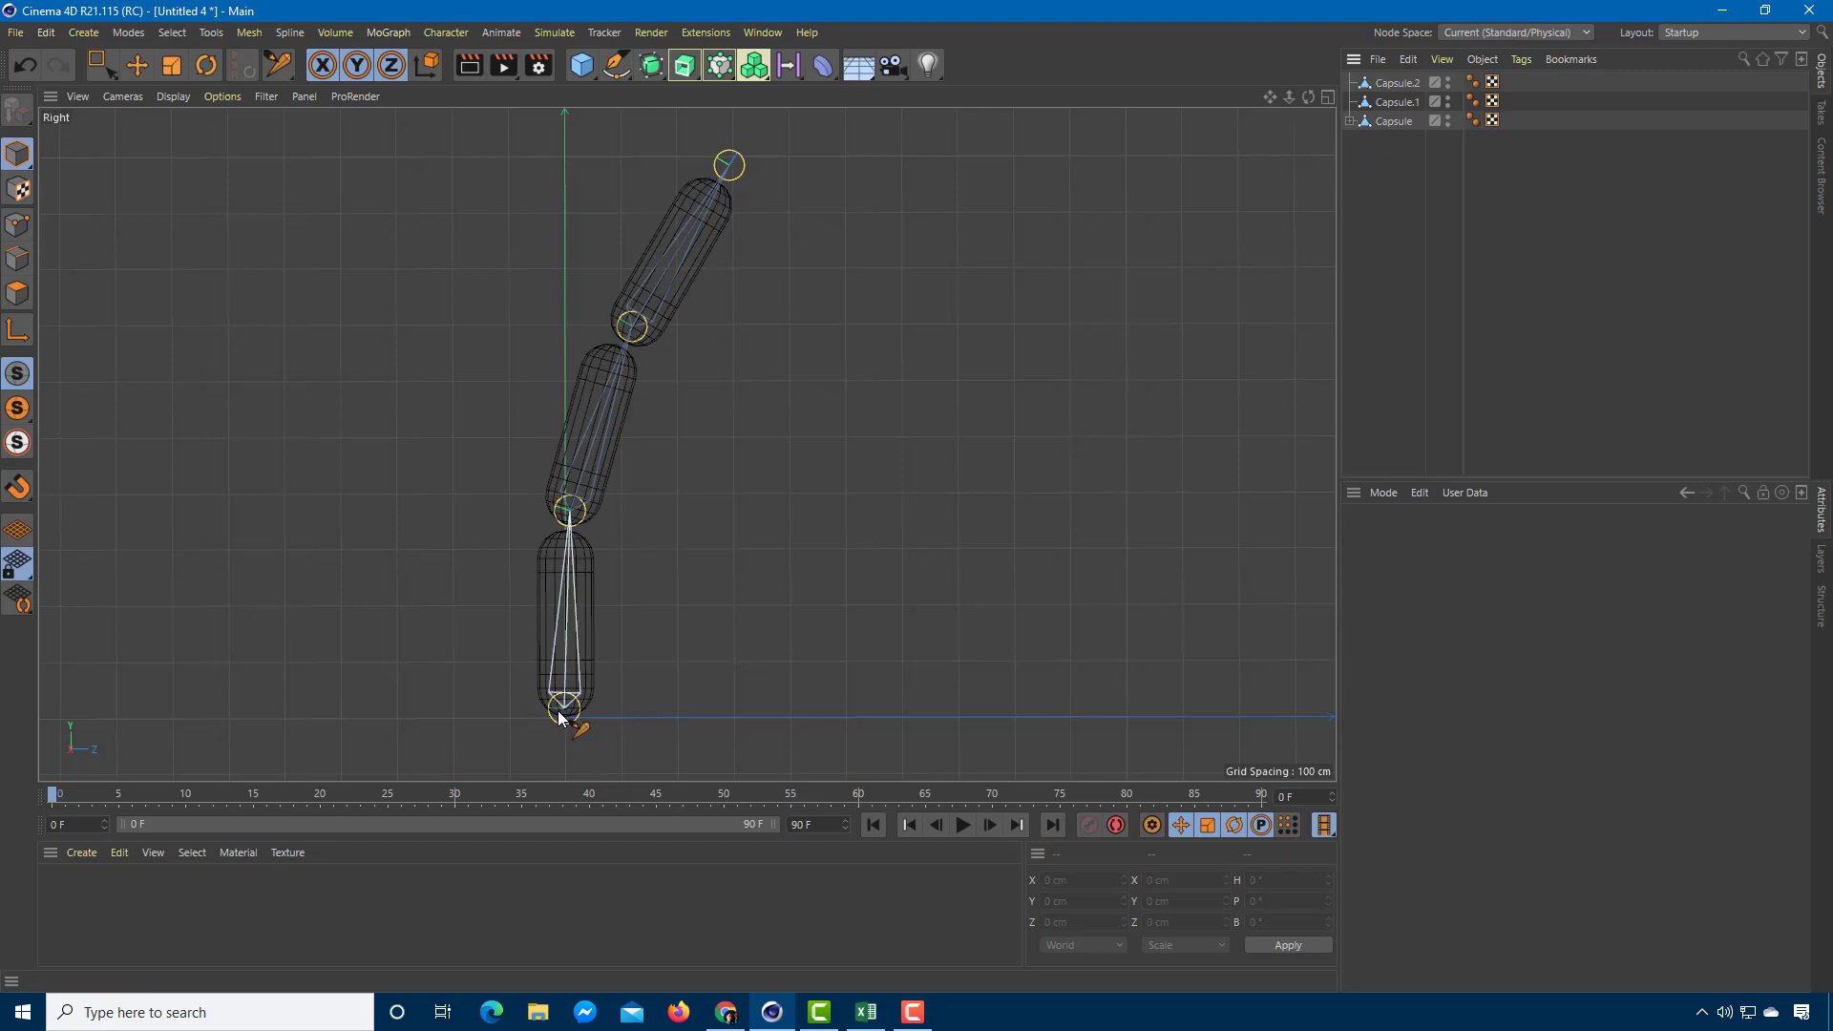
click(1350, 121)
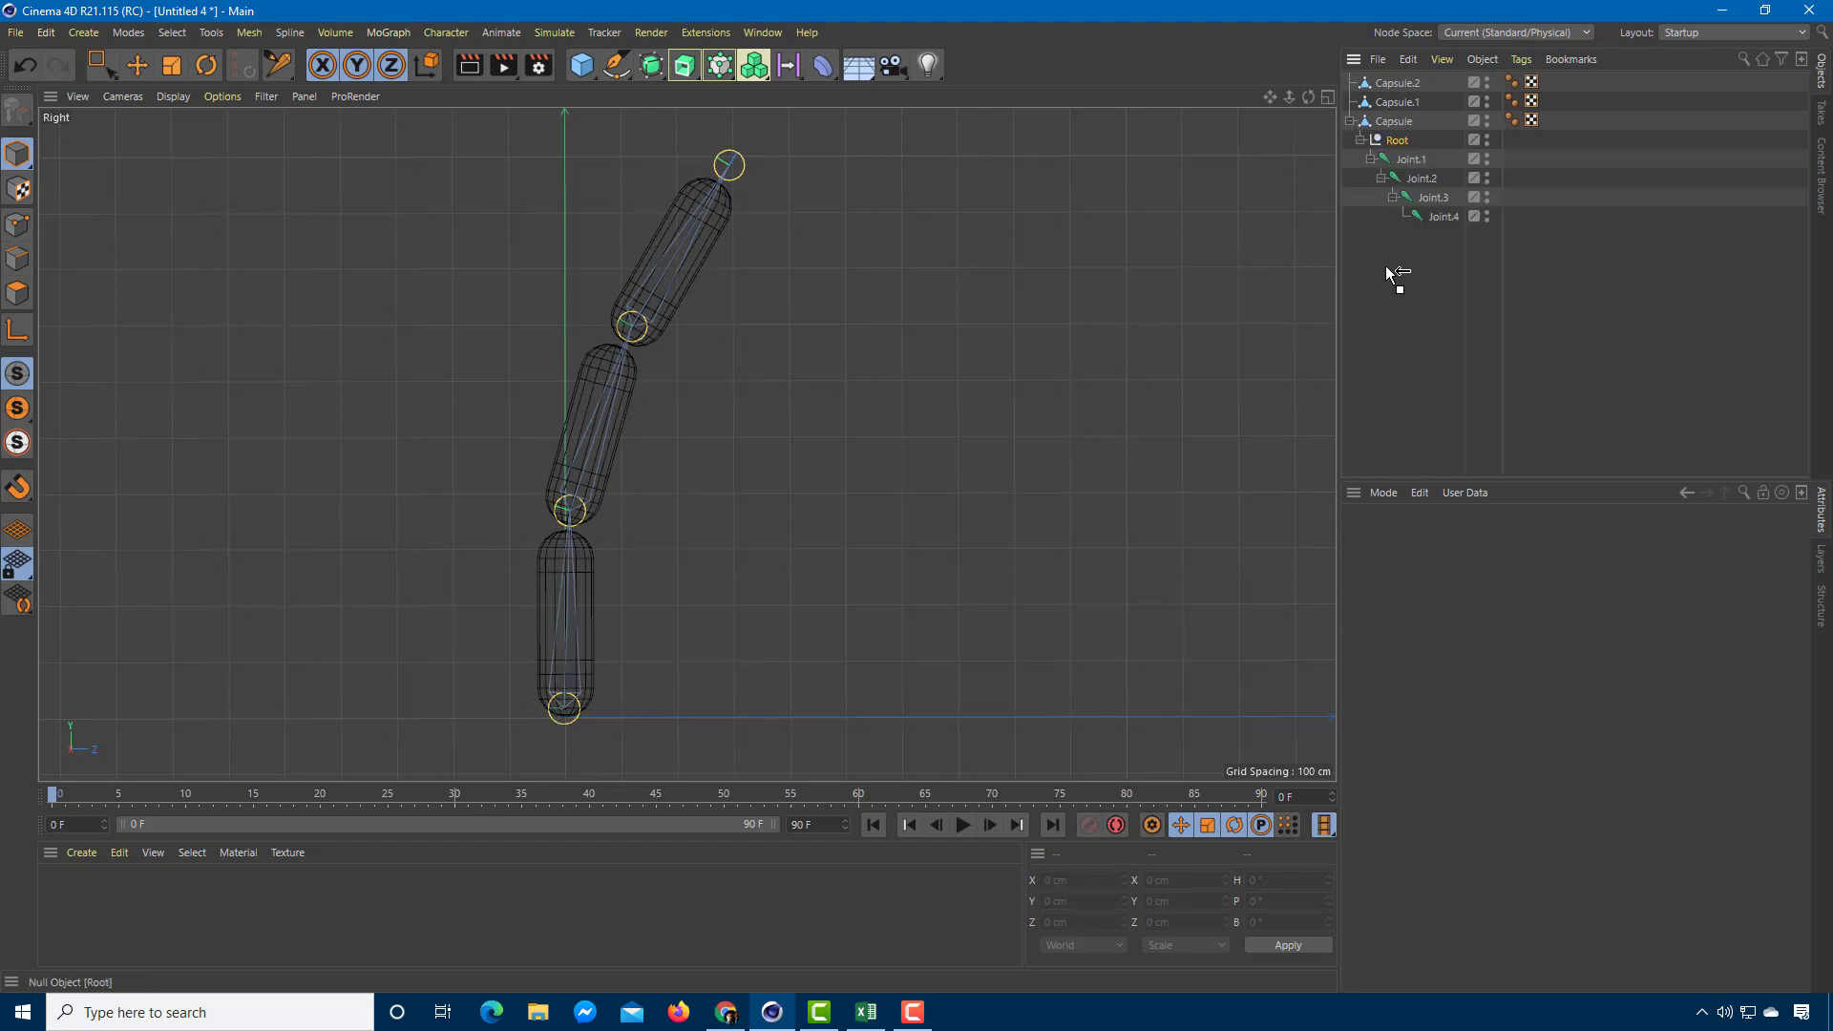
drag(1392, 277, 1391, 284)
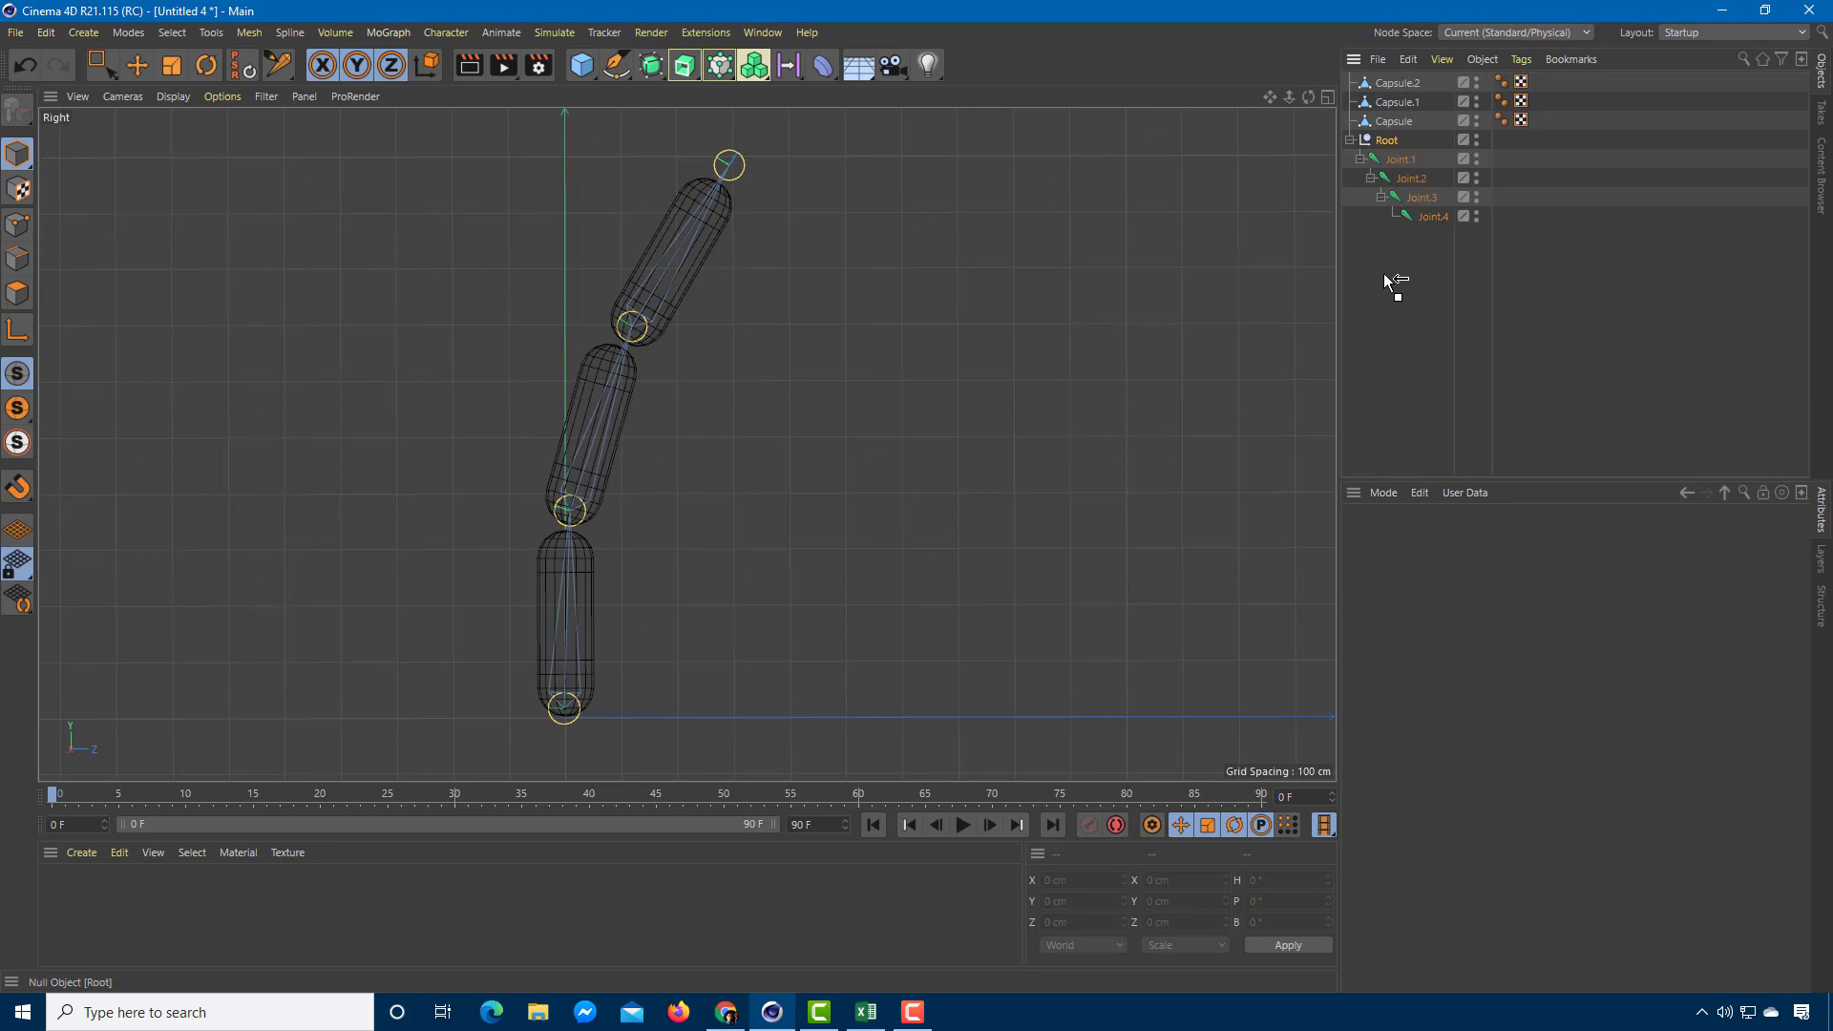
click(1401, 161)
click(1413, 181)
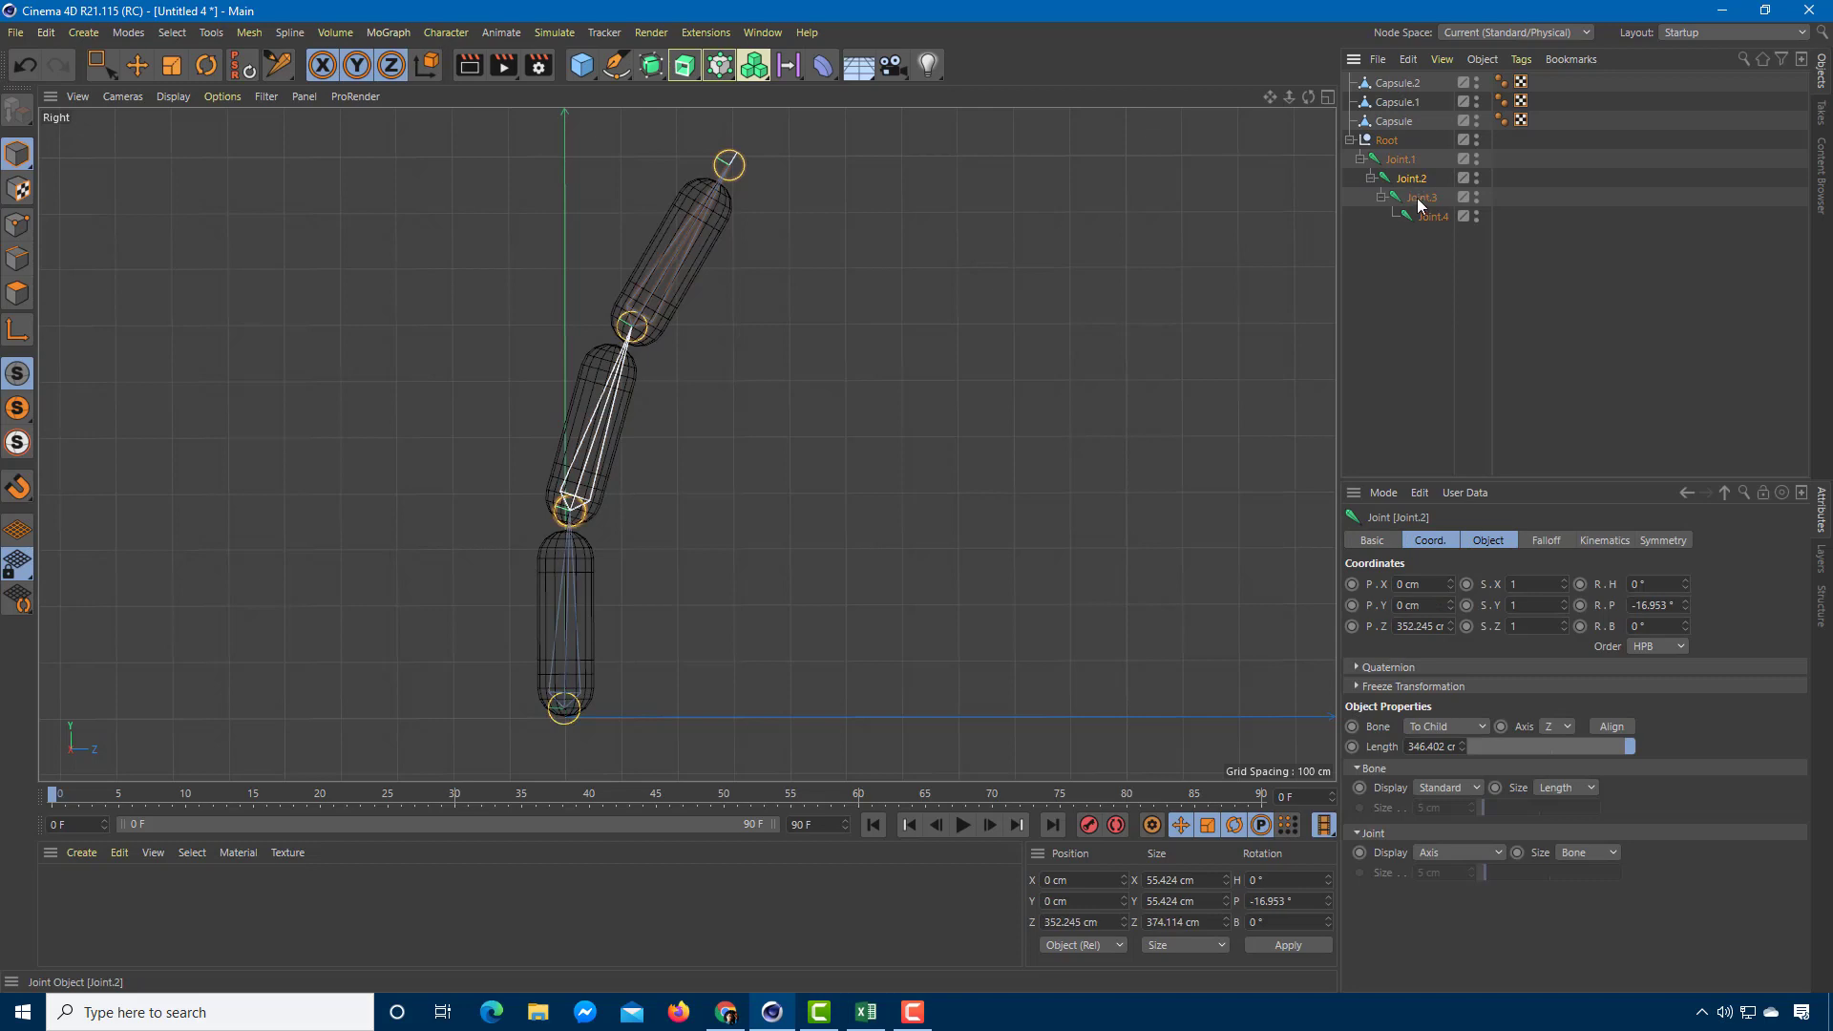
click(1419, 204)
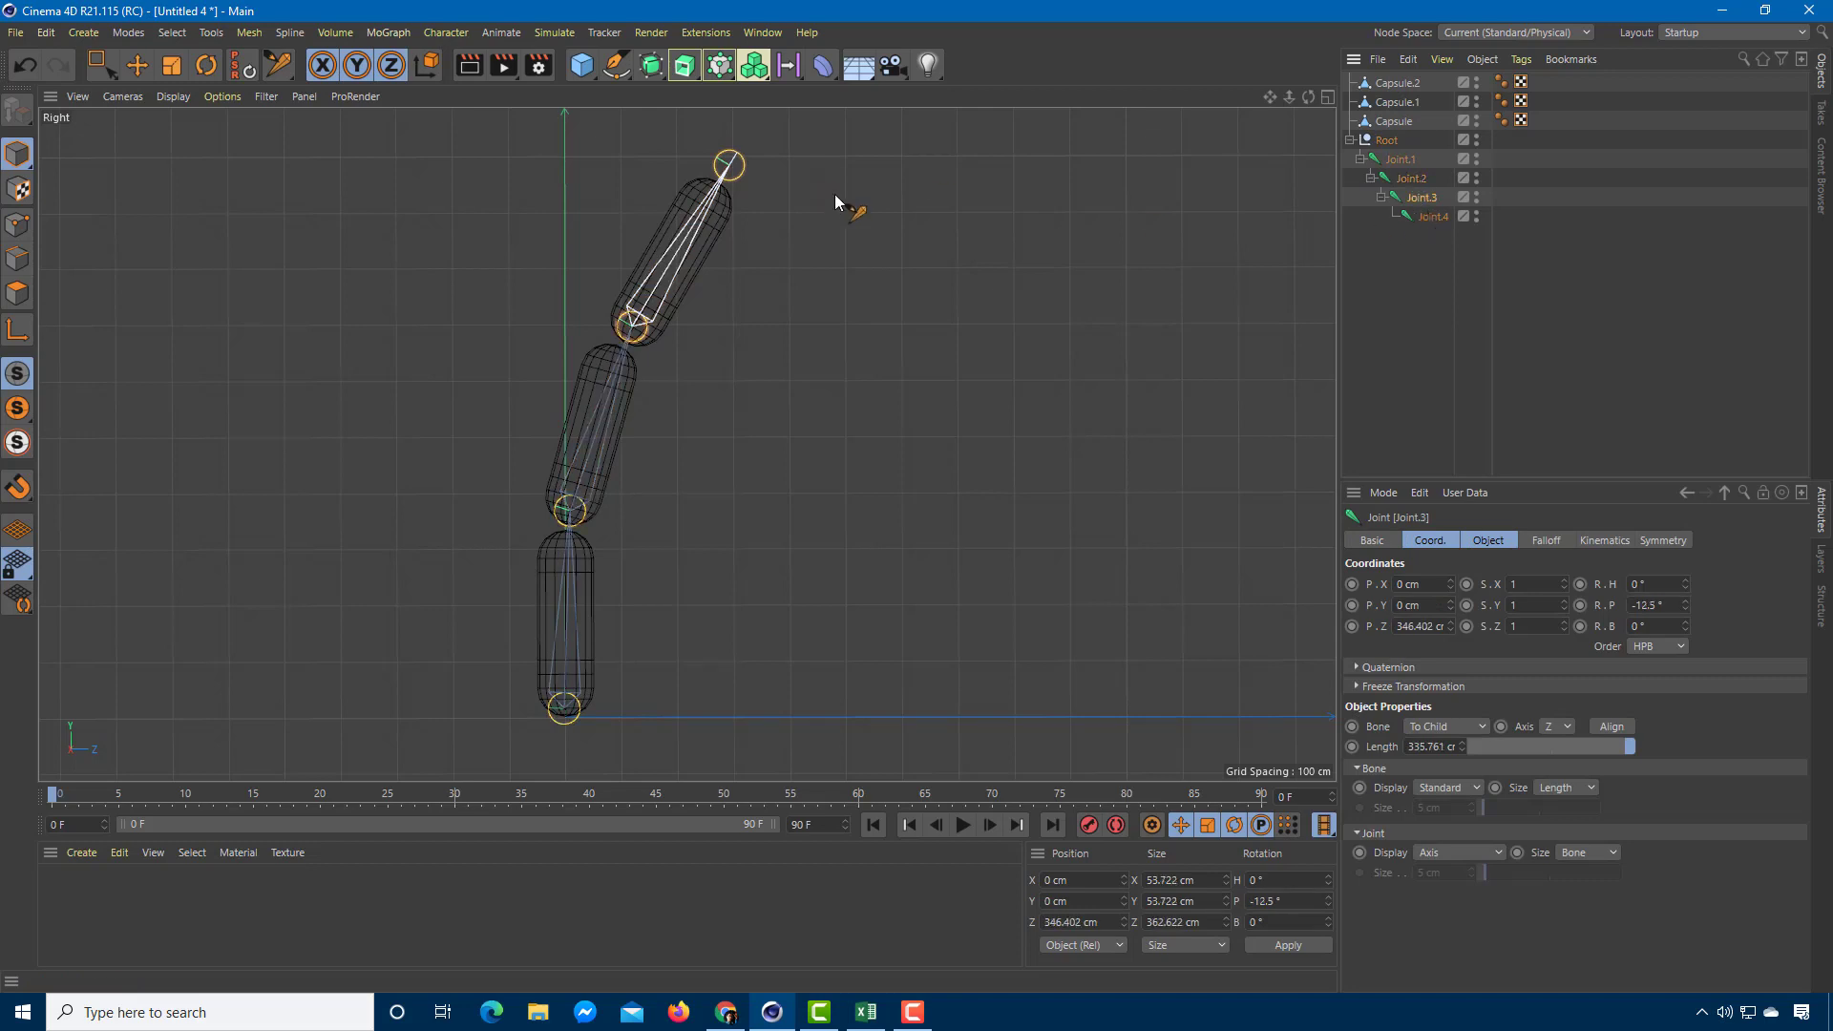
drag(107, 86, 144, 66)
Test-move Joint.4 at the chain's tip, then undo it.
click(731, 167)
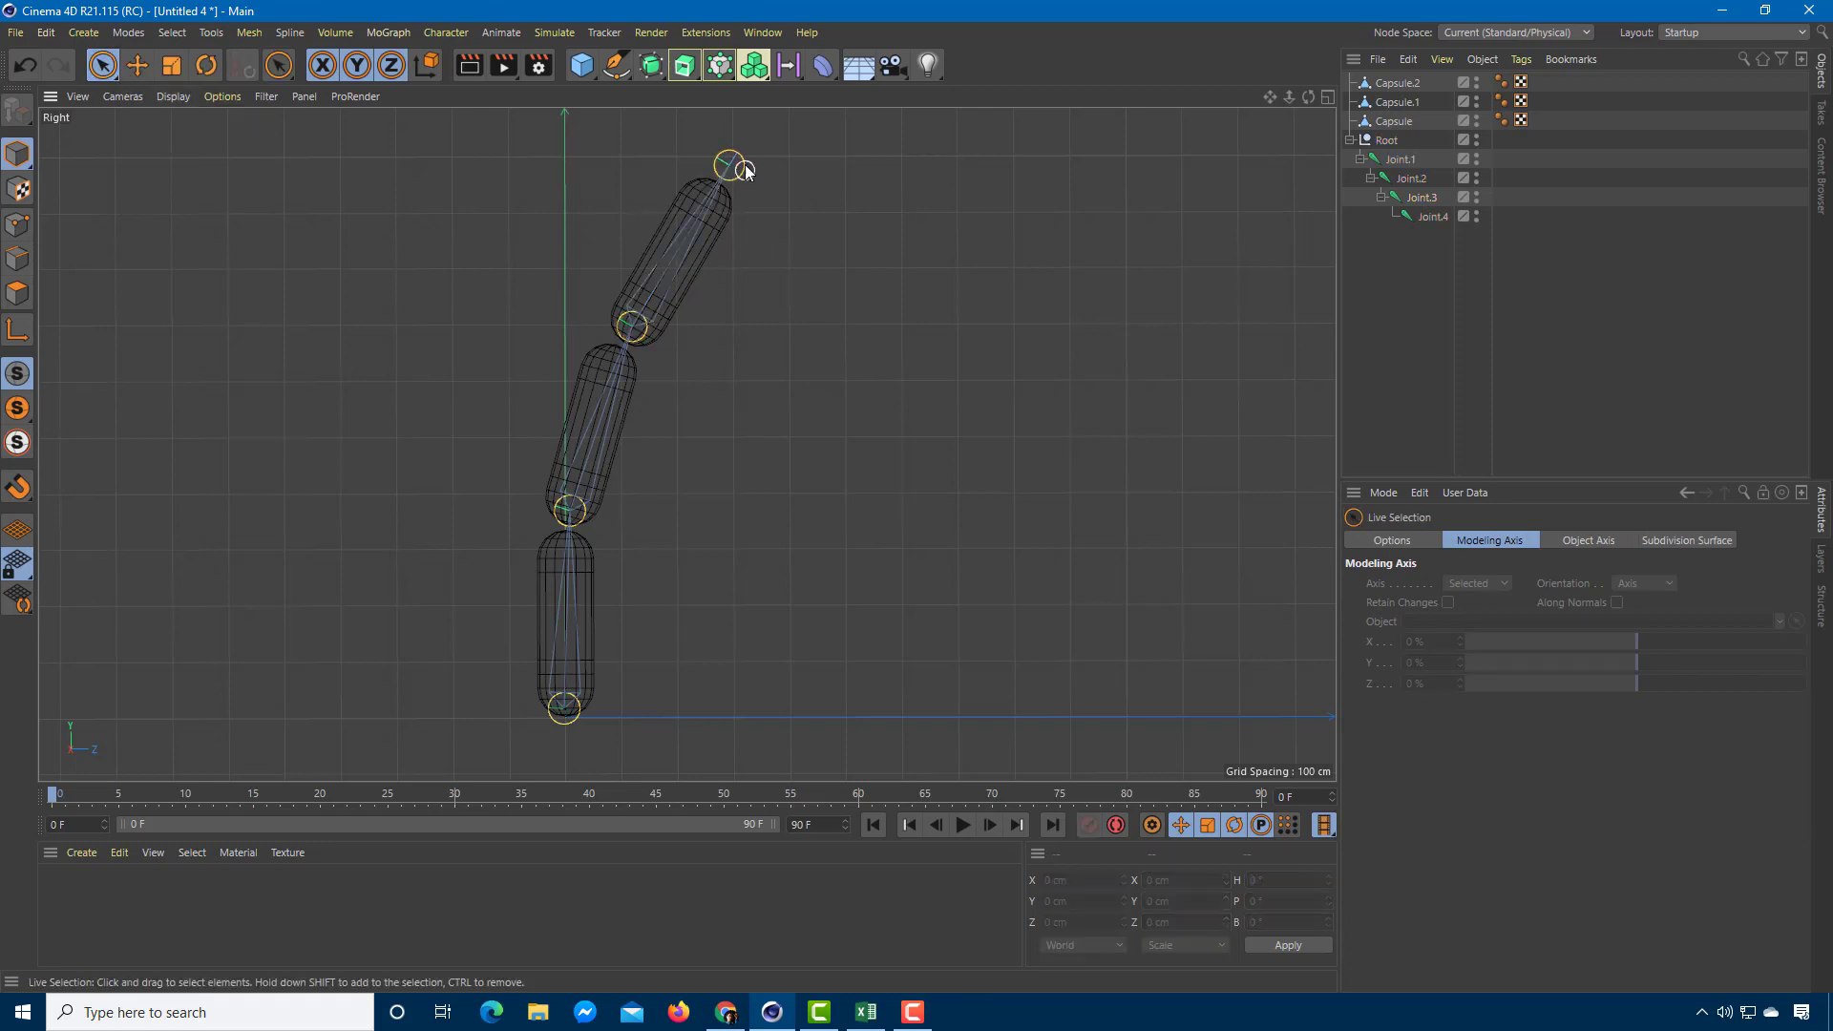
drag(740, 172, 807, 250)
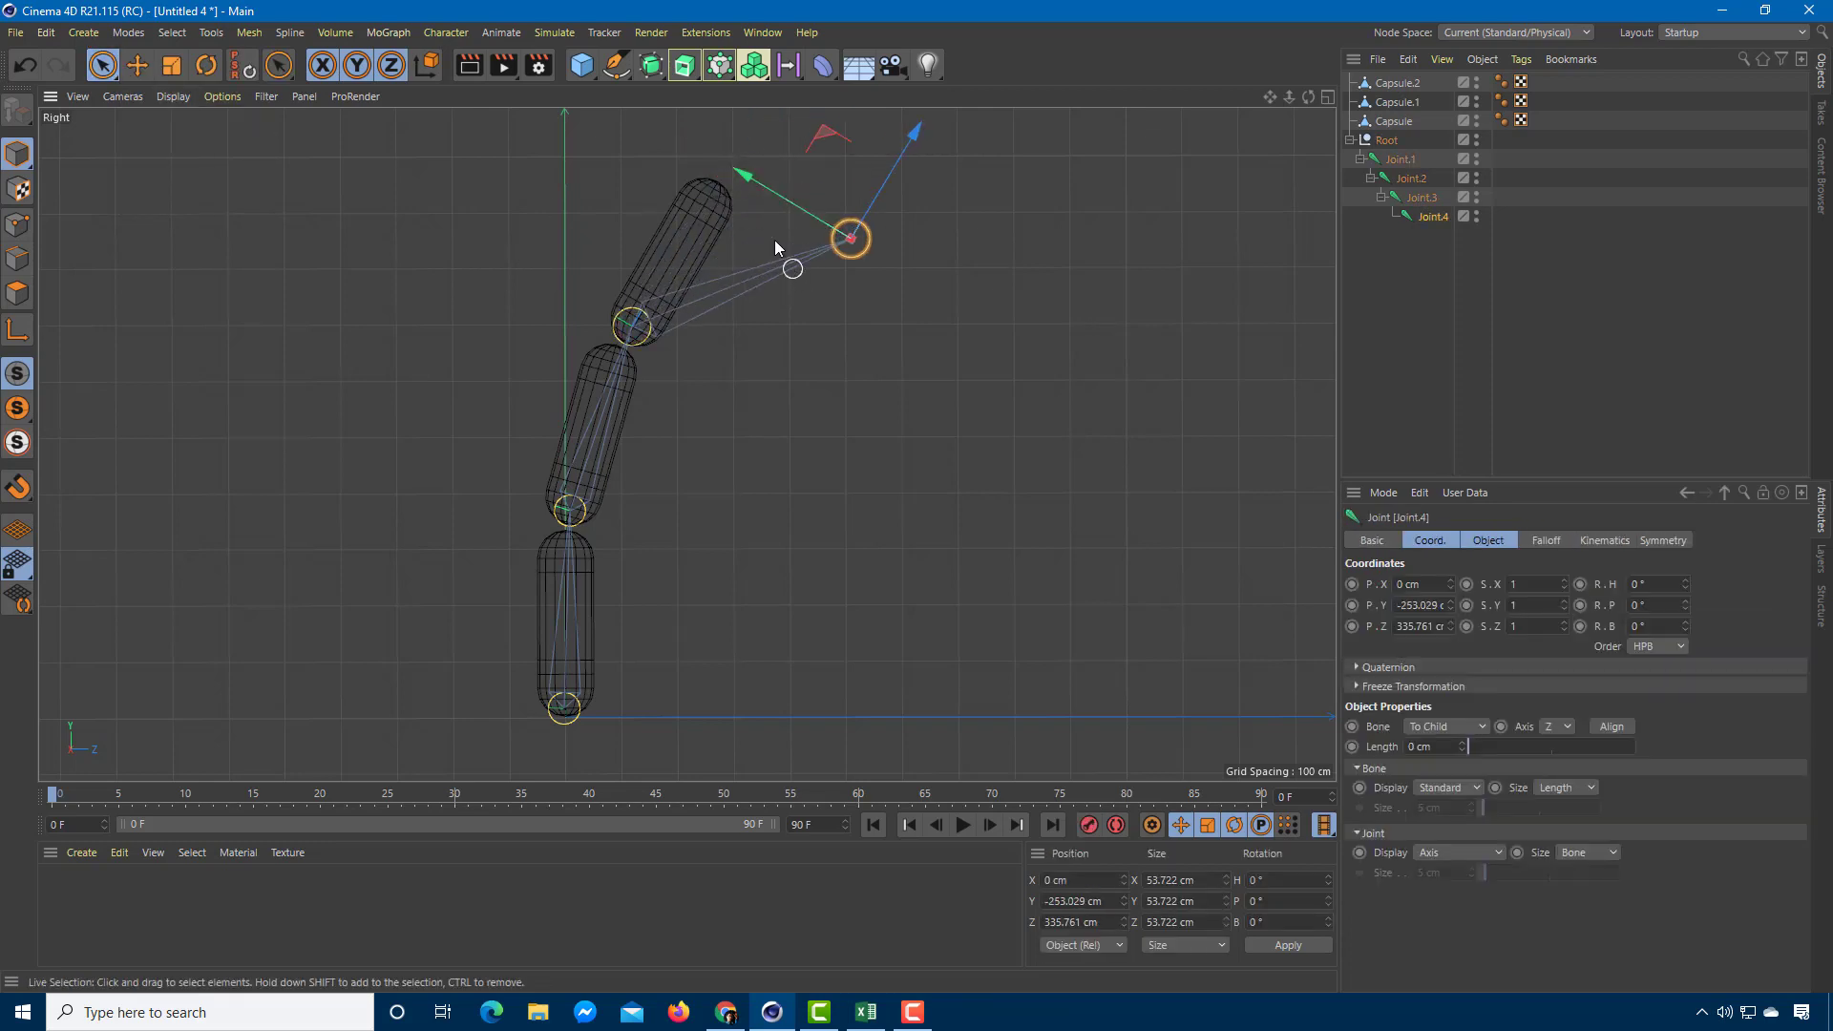
key(ctrl+z)
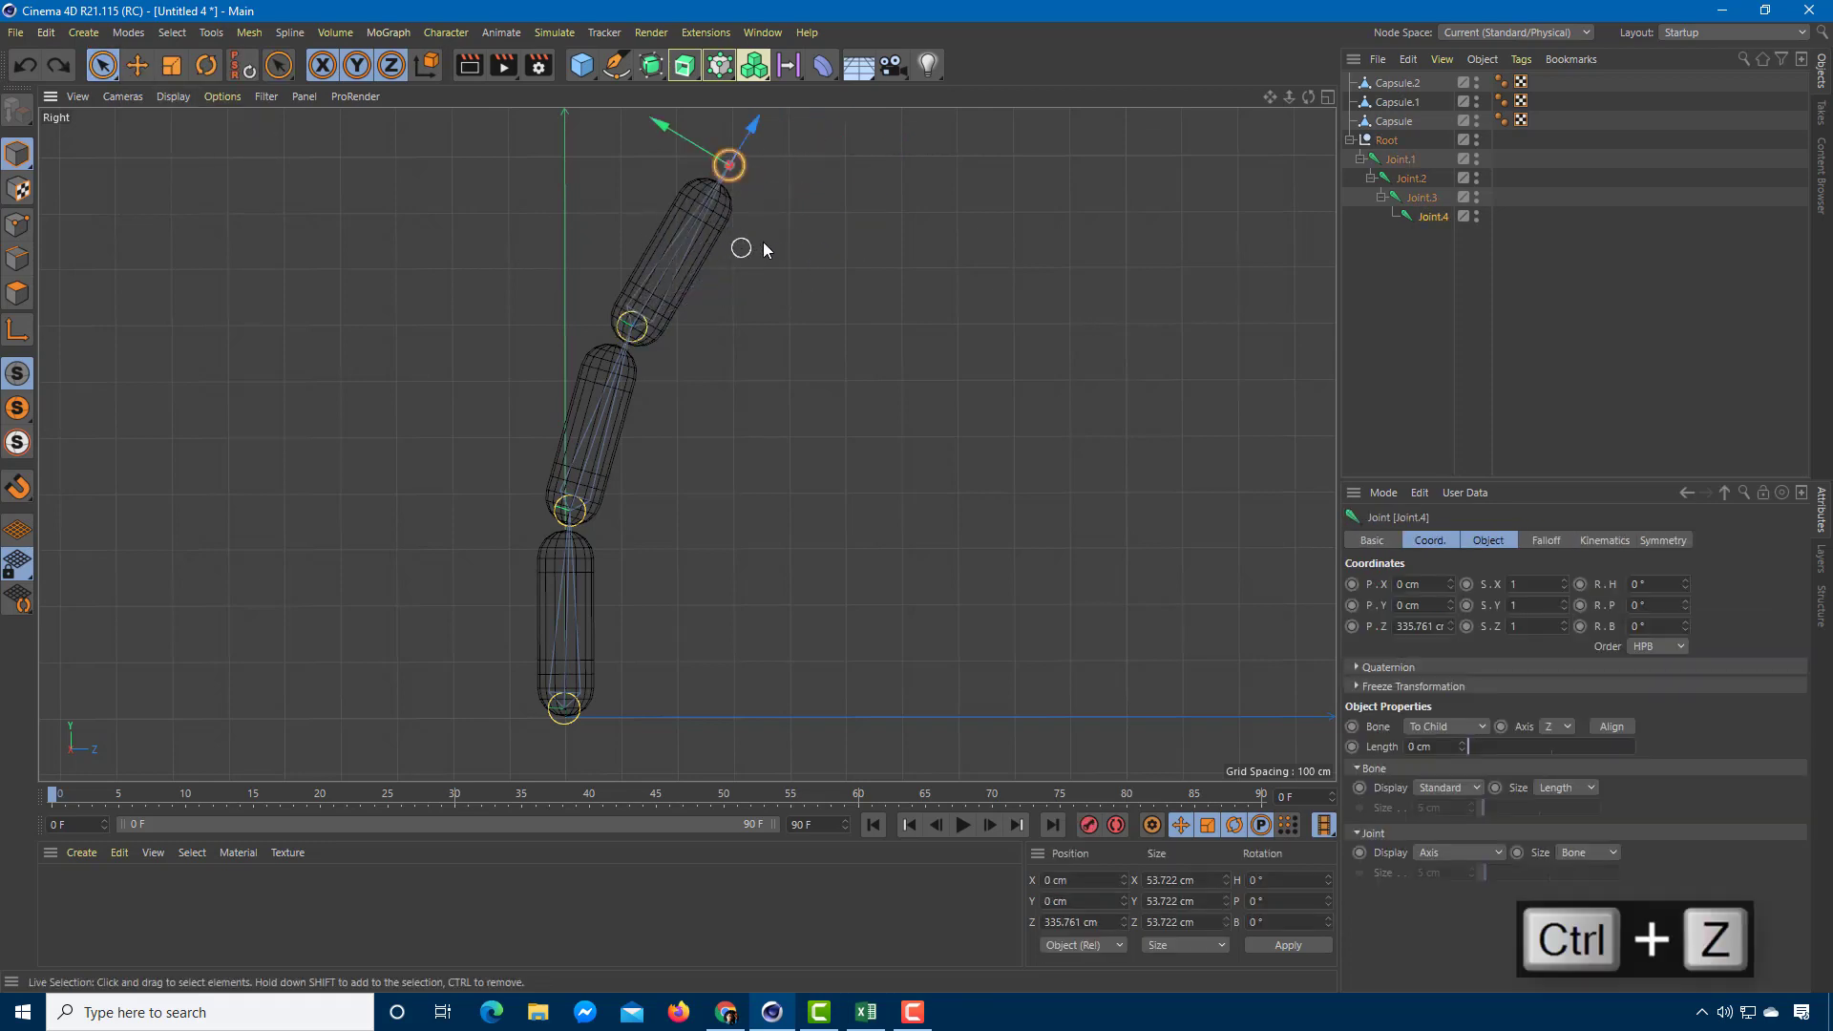
Maximize the Perspective view and orbit around the capsules to inspect the joints inside.
middle_click(761, 250)
middle_click(429, 255)
alt+drag(572, 325, 656, 538)
alt+middle_drag(776, 192, 576, 565)
alt+middle_drag(704, 383, 708, 536)
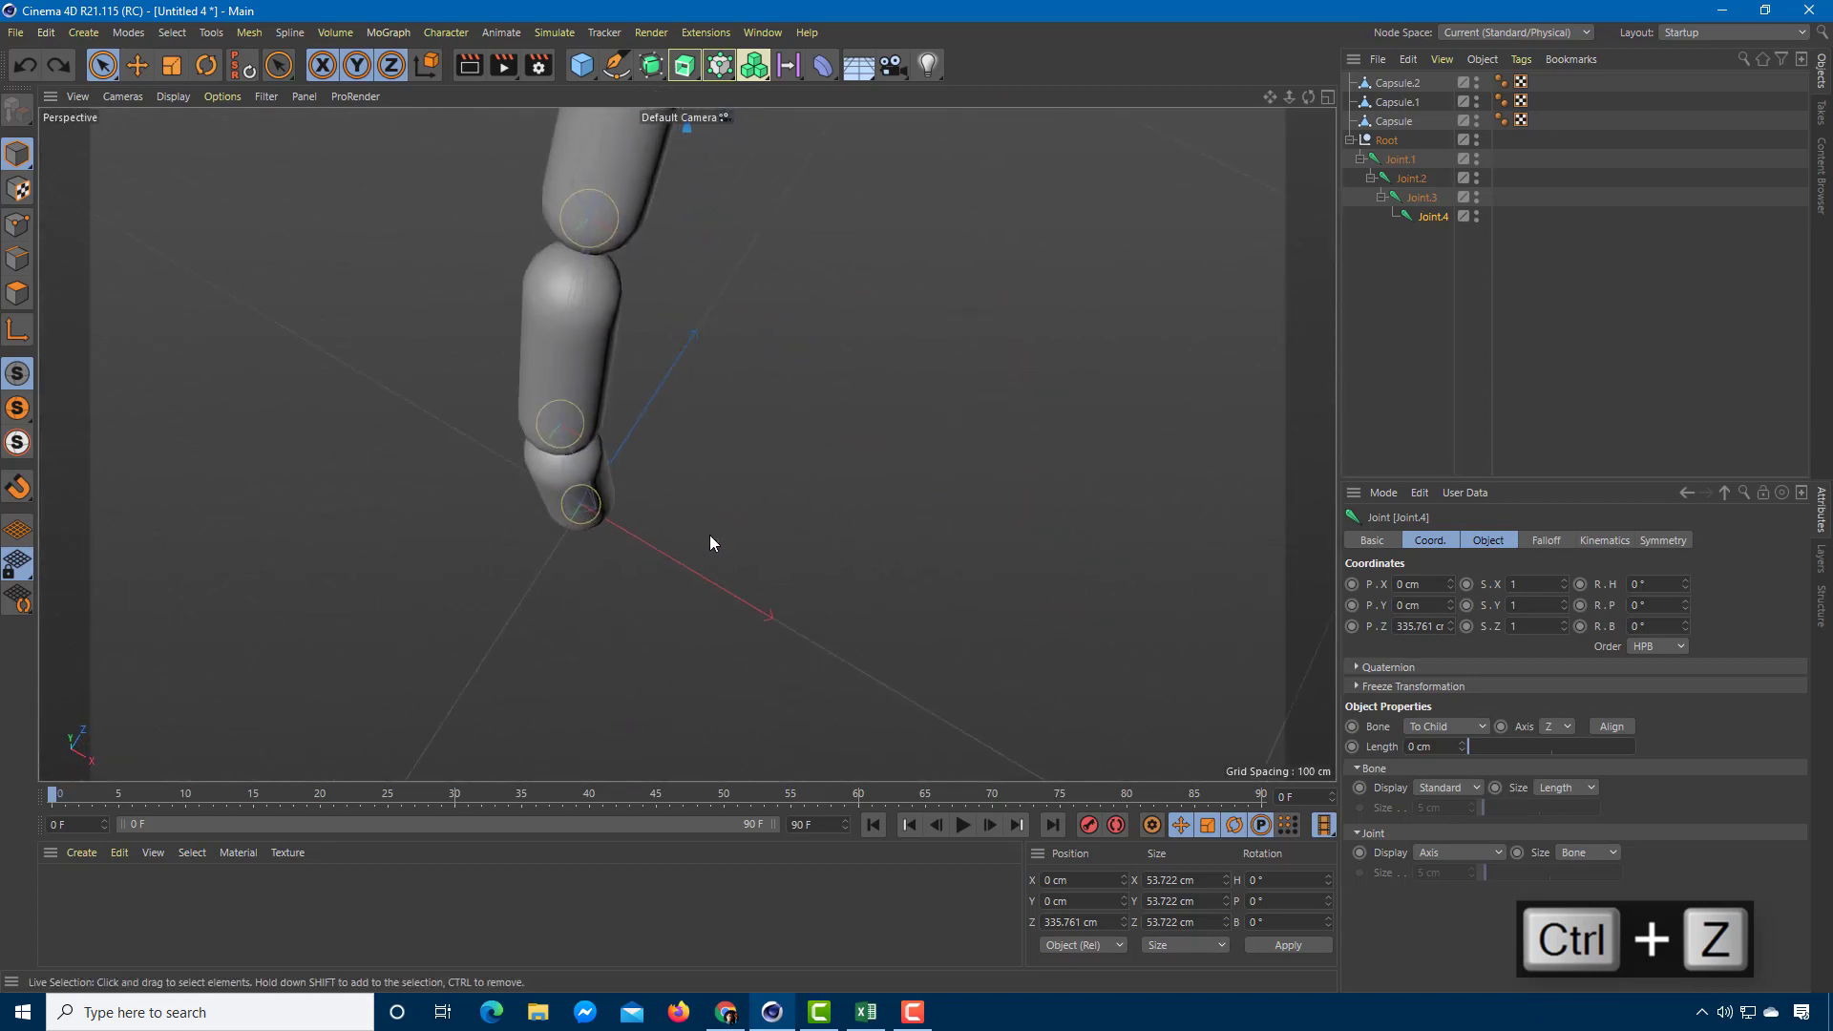
alt+drag(708, 537, 650, 246)
scroll(695, 401, down, 4)
alt+drag(638, 353, 678, 425)
scroll(678, 428, up, 8)
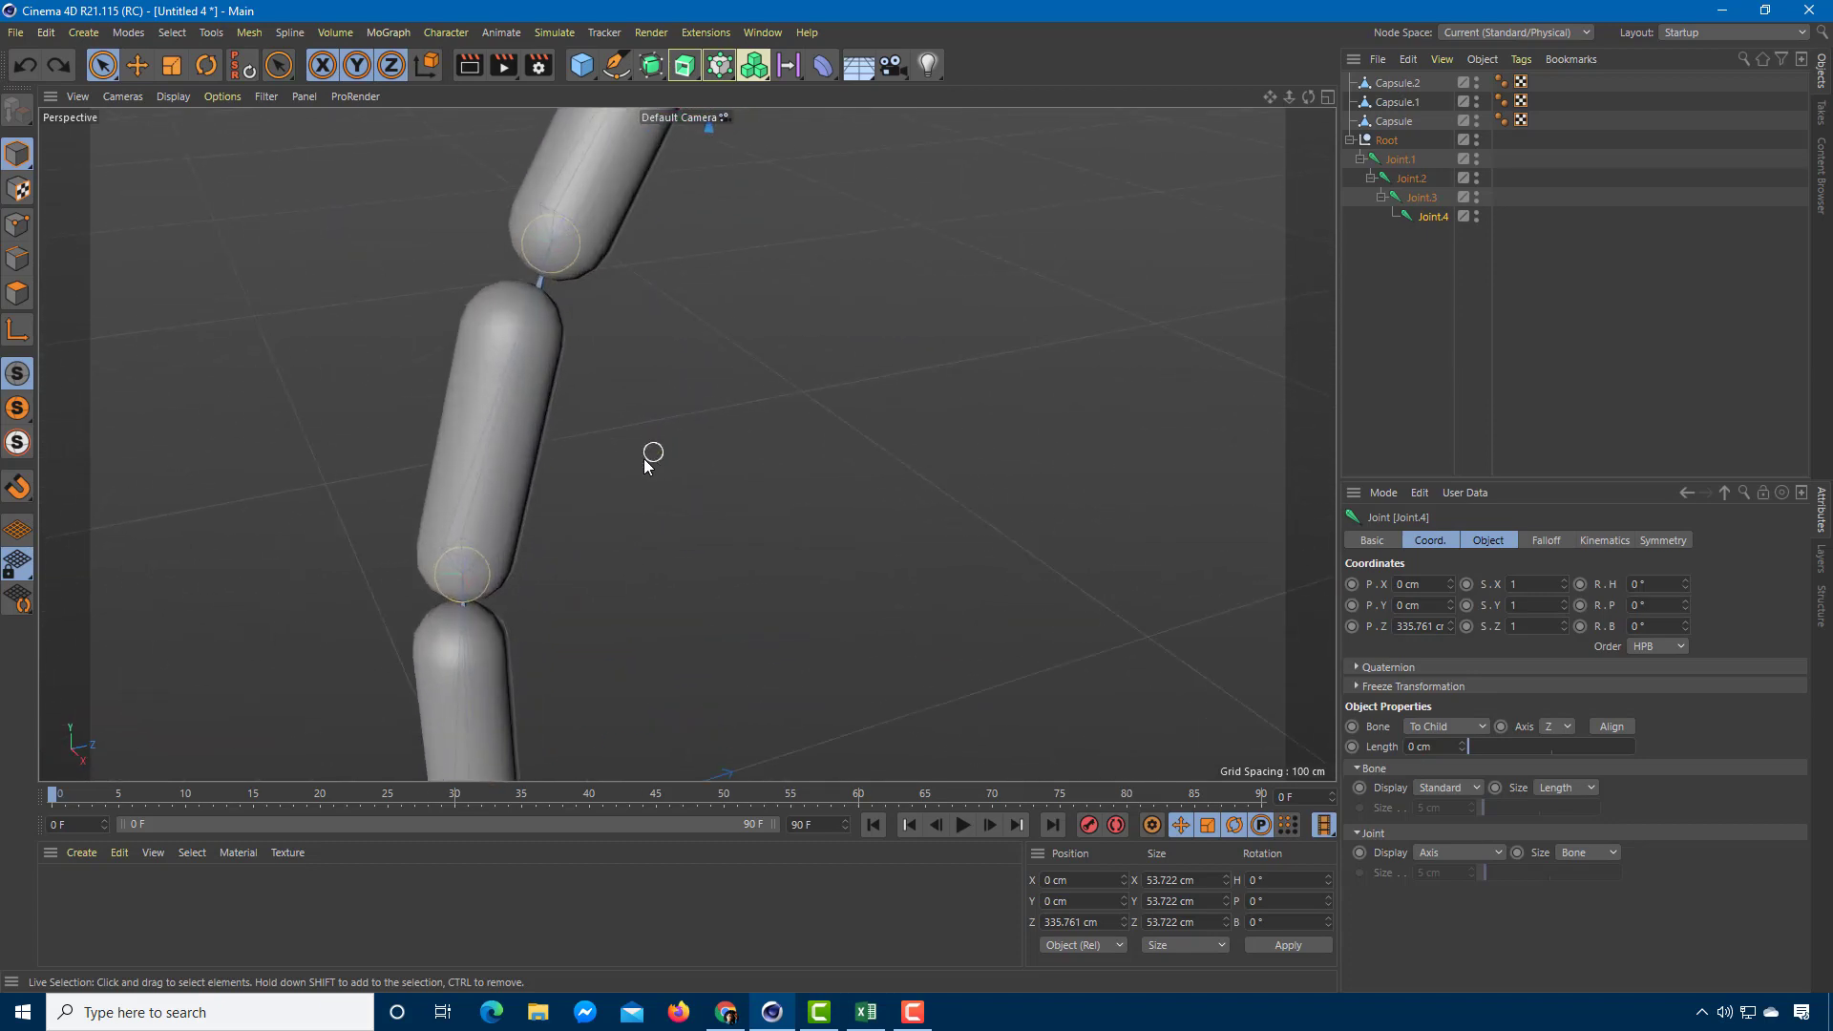
alt+drag(633, 495, 675, 527)
Maximize the Front view and pan it up along the capsule chain.
middle_click(751, 581)
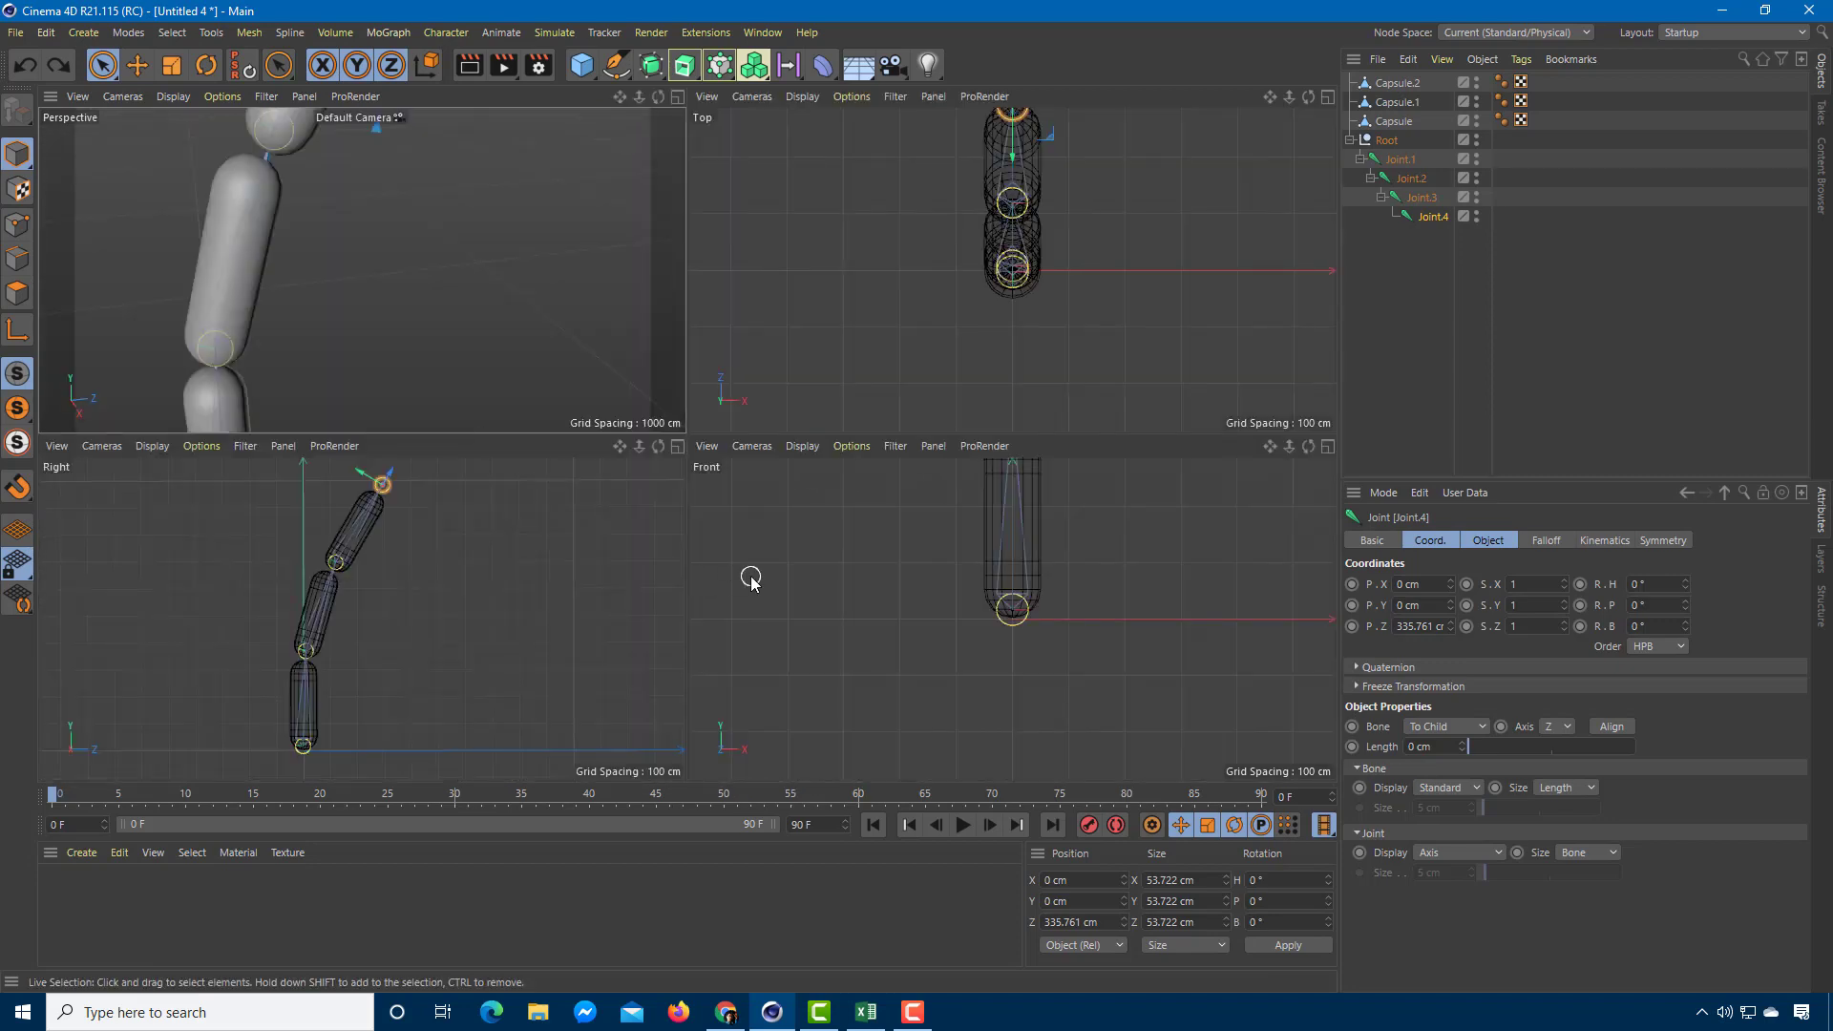
middle_click(1051, 589)
scroll(1067, 564, down, 6)
alt+middle_drag(1071, 340, 914, 470)
scroll(914, 471, up, 4)
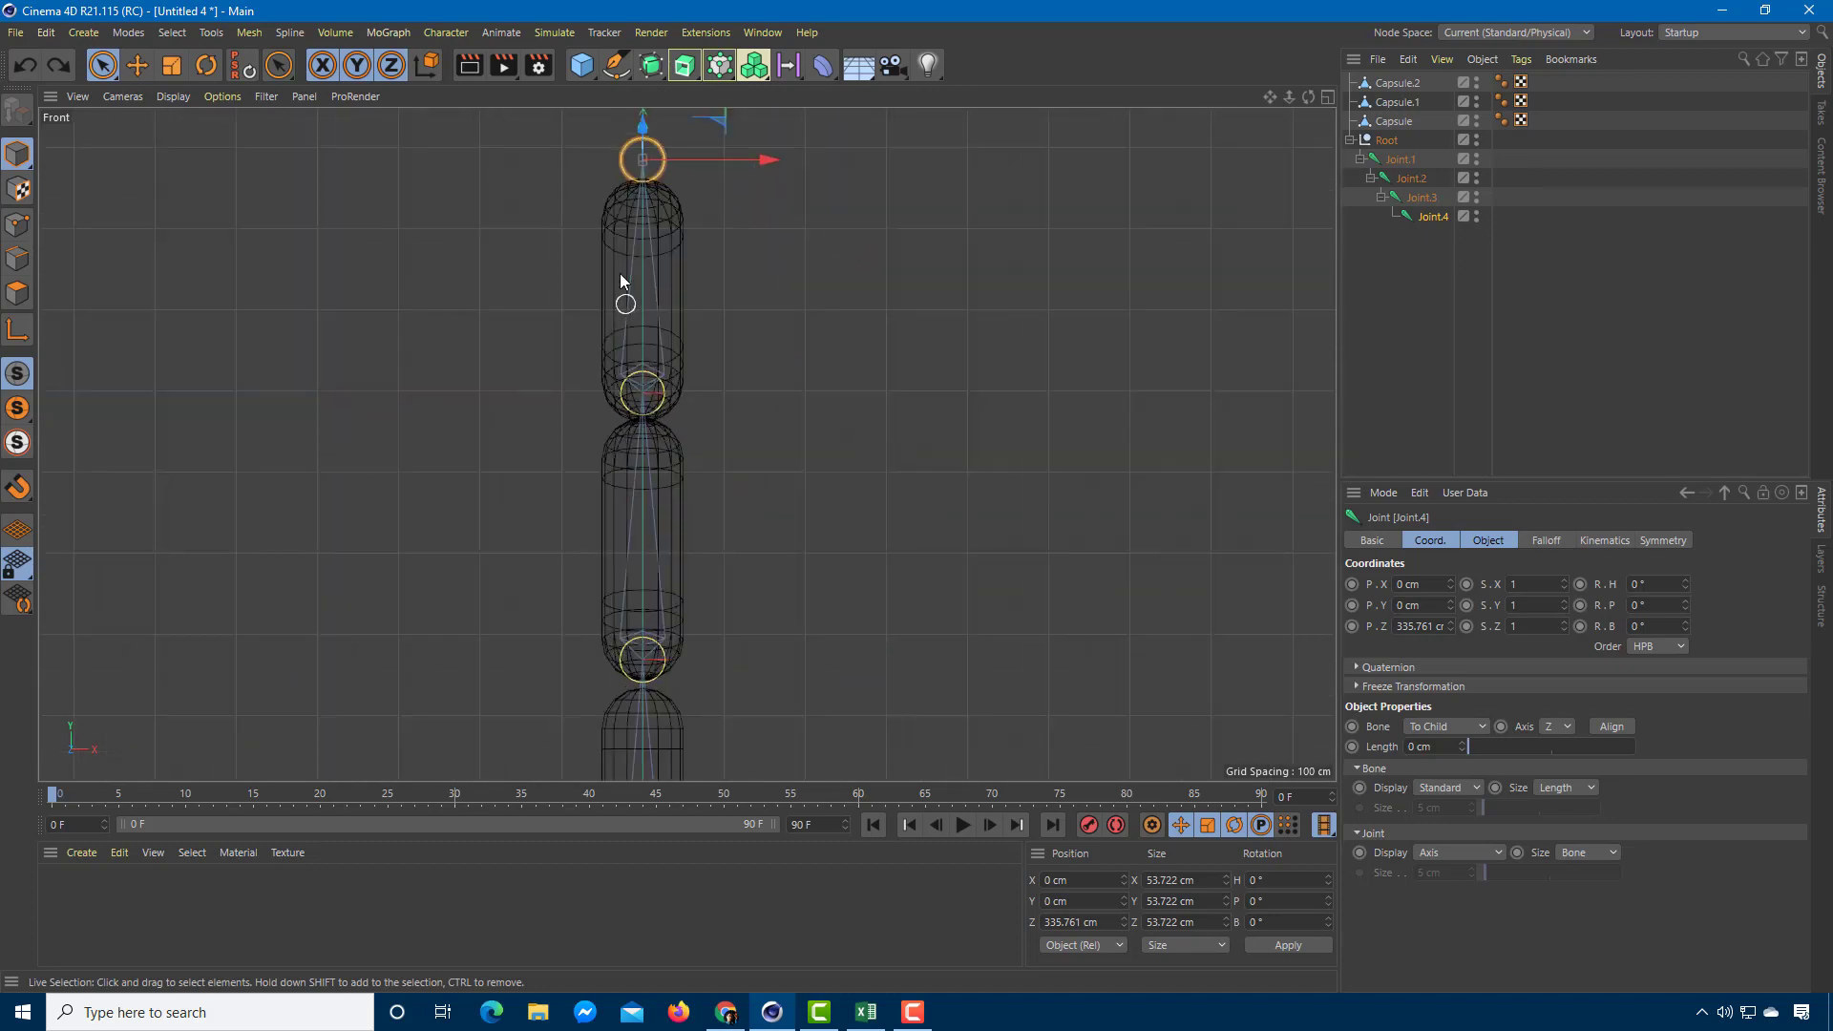
alt+middle_drag(798, 407, 849, 267)
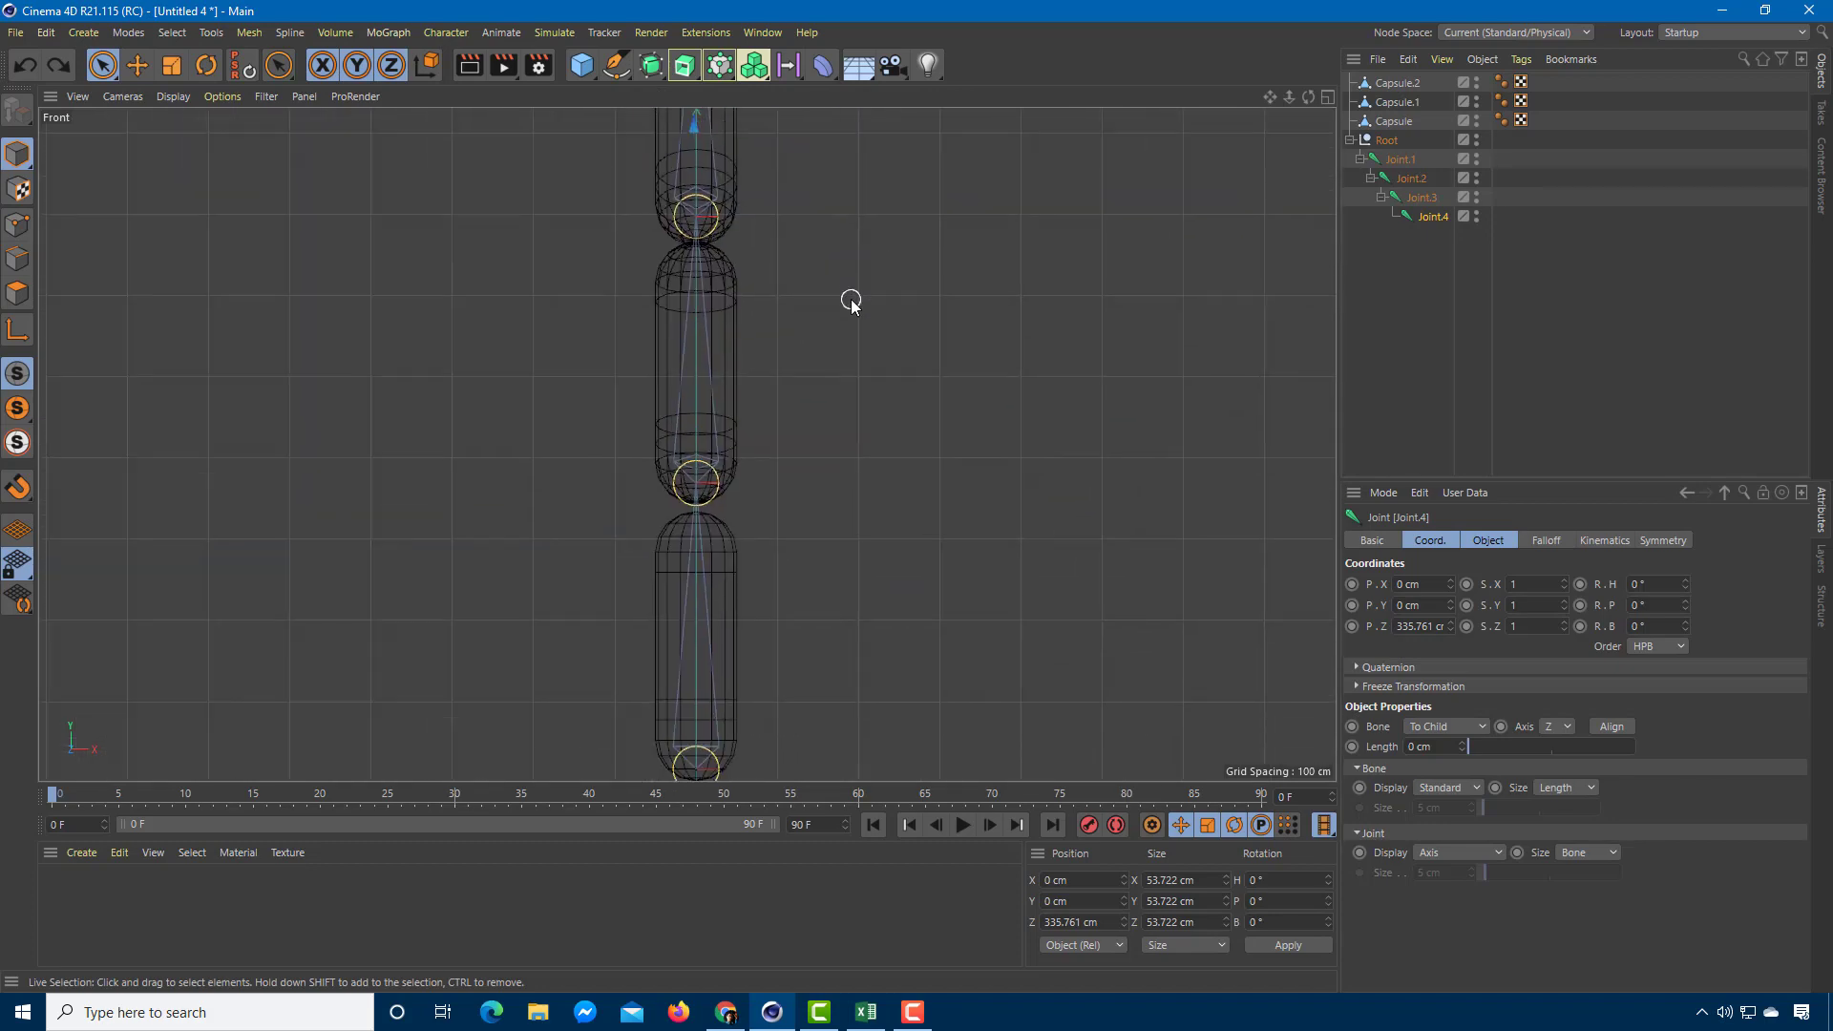
Maximize the Perspective view and orbit, zoom and pan until the whole chain and top joint show.
middle_click(733, 379)
middle_click(506, 540)
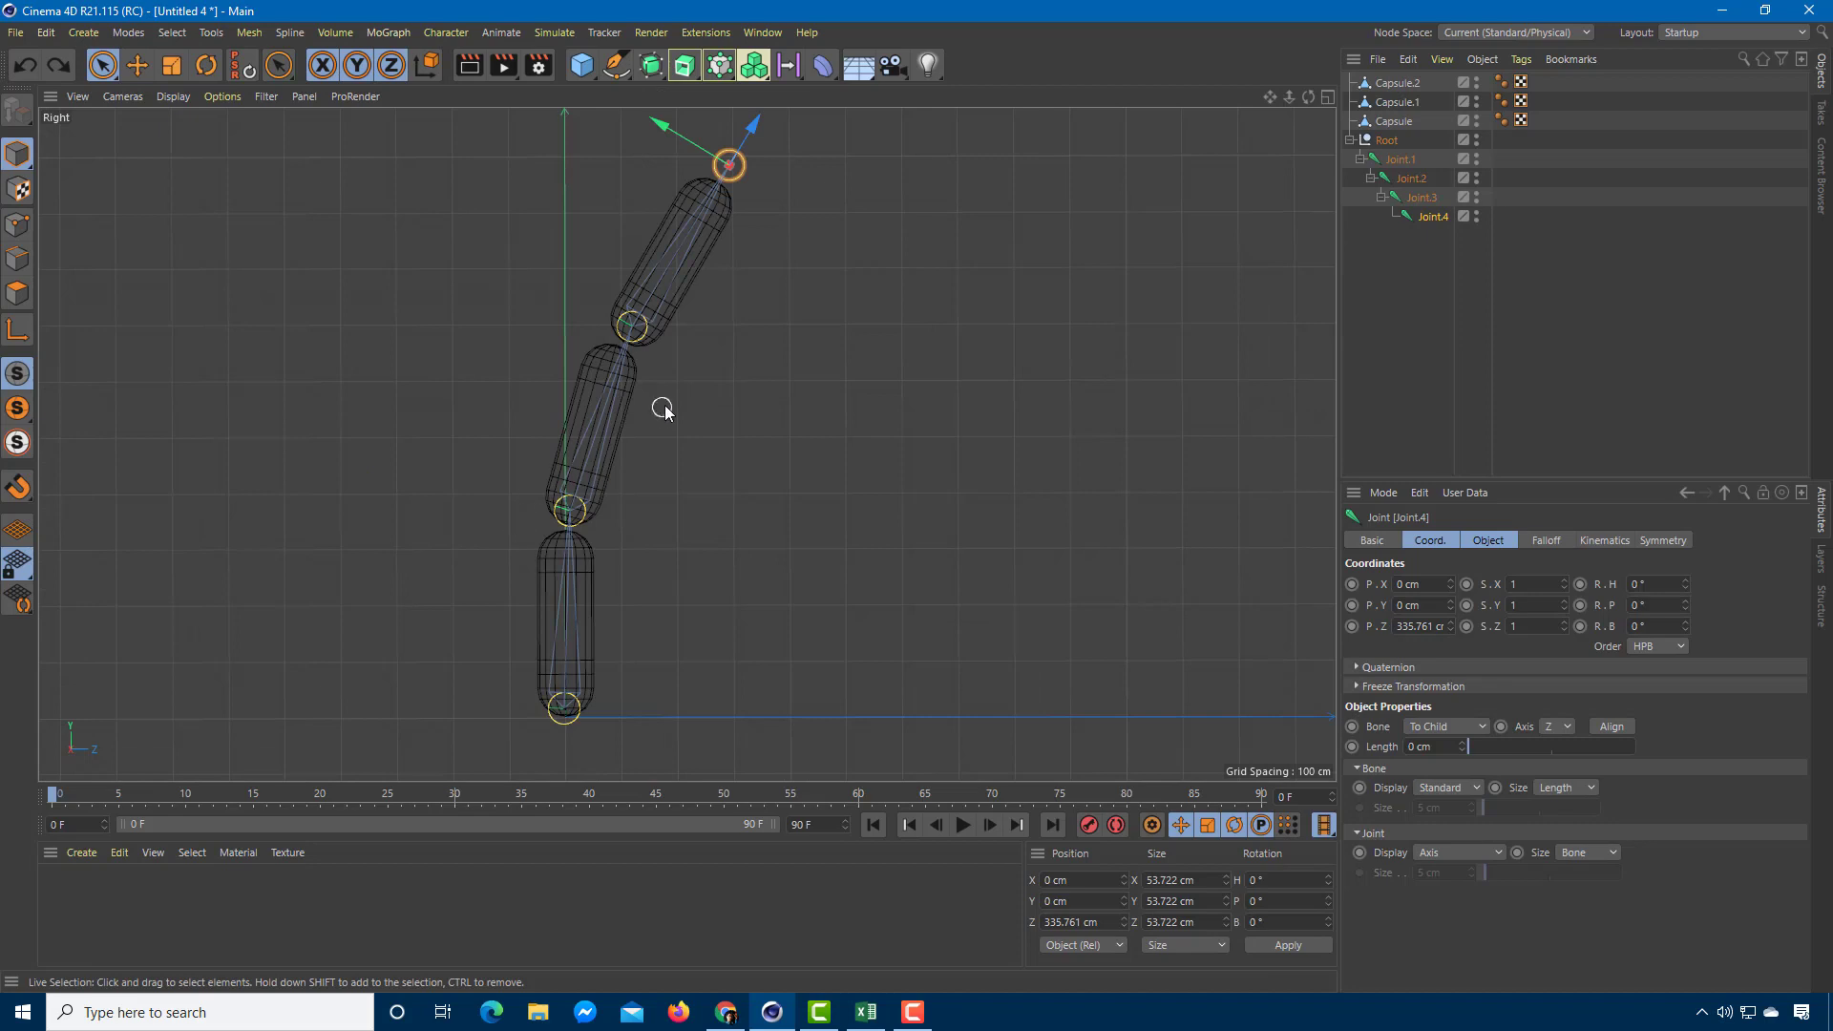
middle_click(693, 343)
middle_click(539, 256)
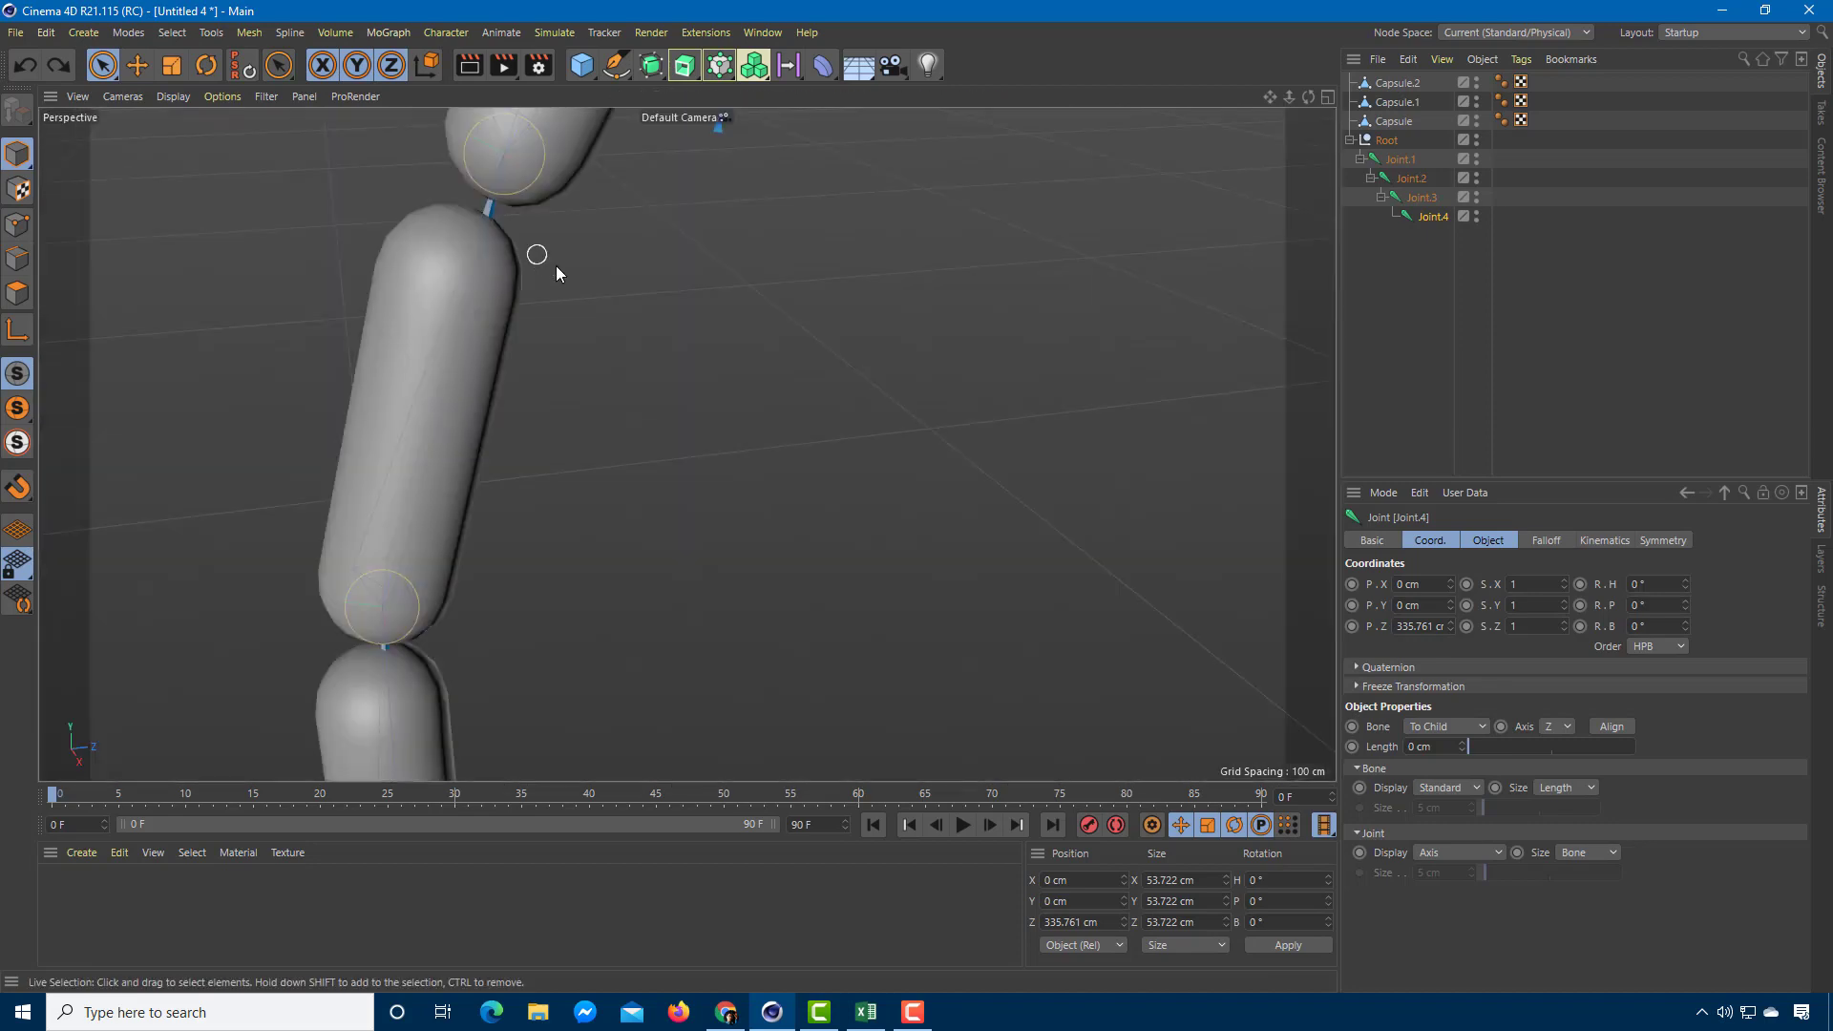
alt+drag(653, 294, 584, 340)
scroll(625, 287, down, 4)
scroll(628, 285, down, 2)
alt+middle_drag(726, 189, 615, 430)
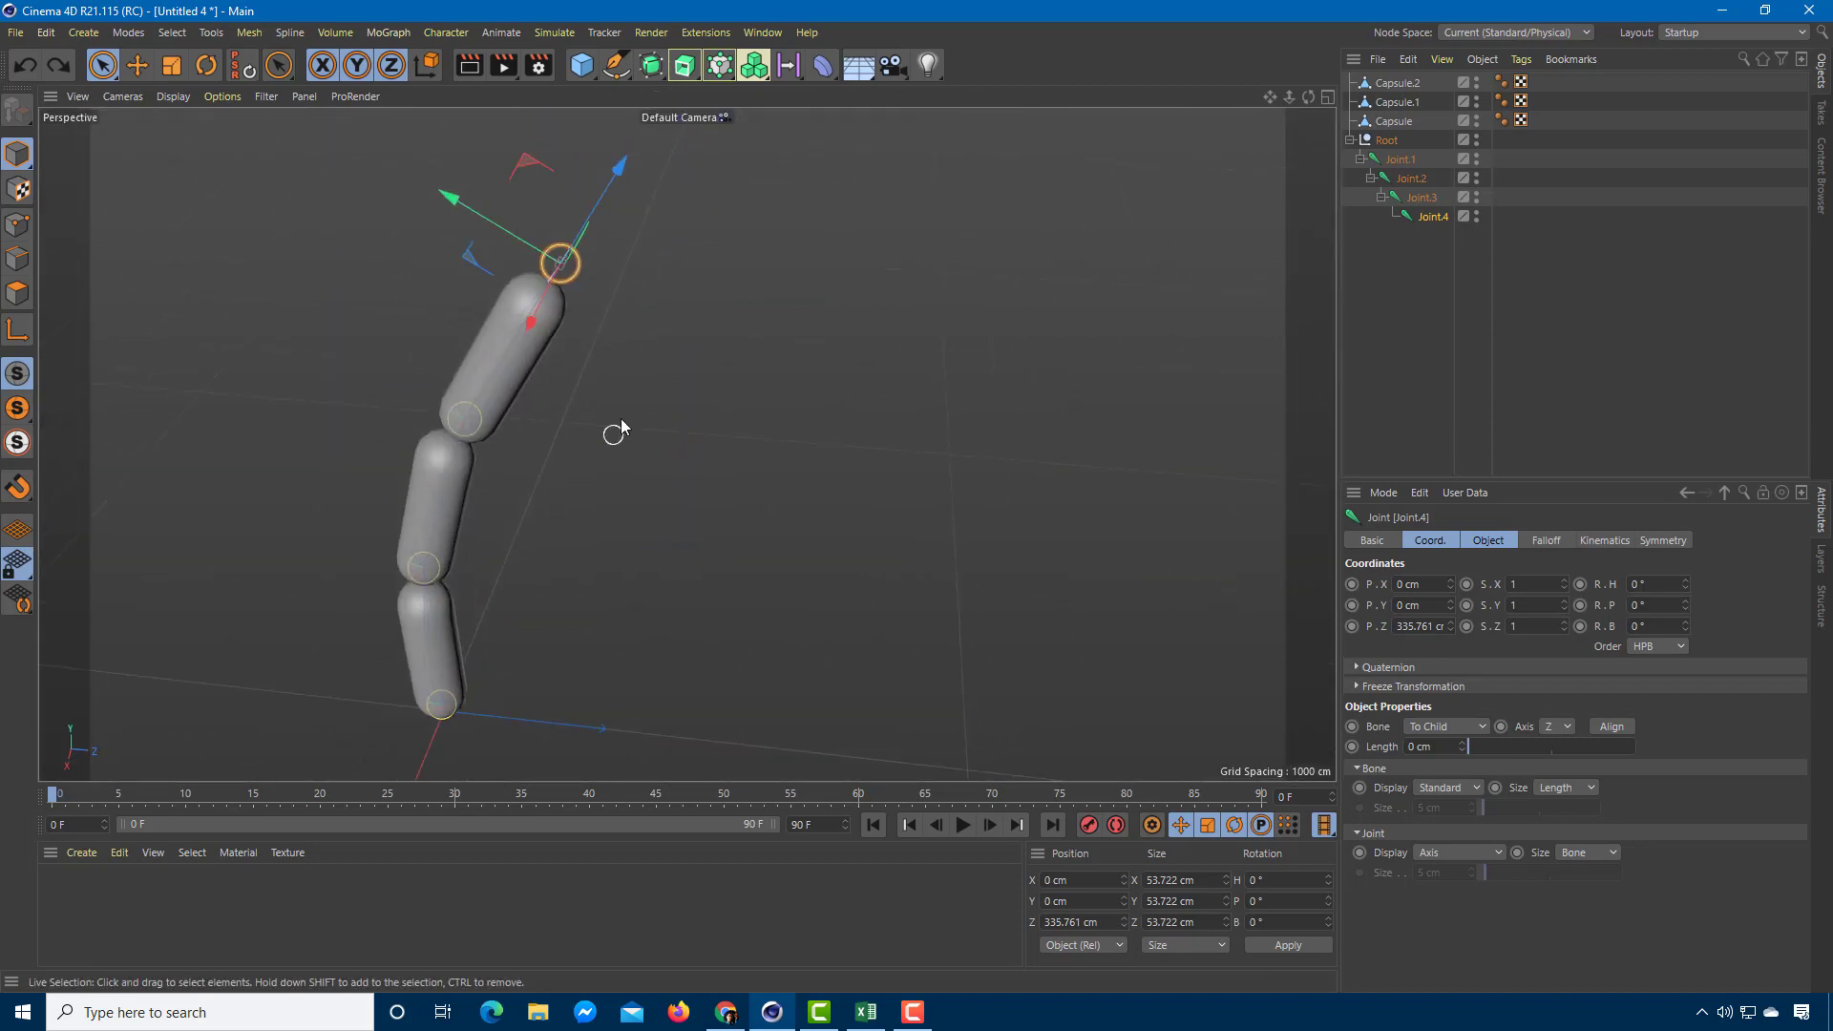
alt+drag(615, 430, 662, 377)
alt+middle_drag(662, 377, 781, 283)
alt+drag(781, 282, 753, 303)
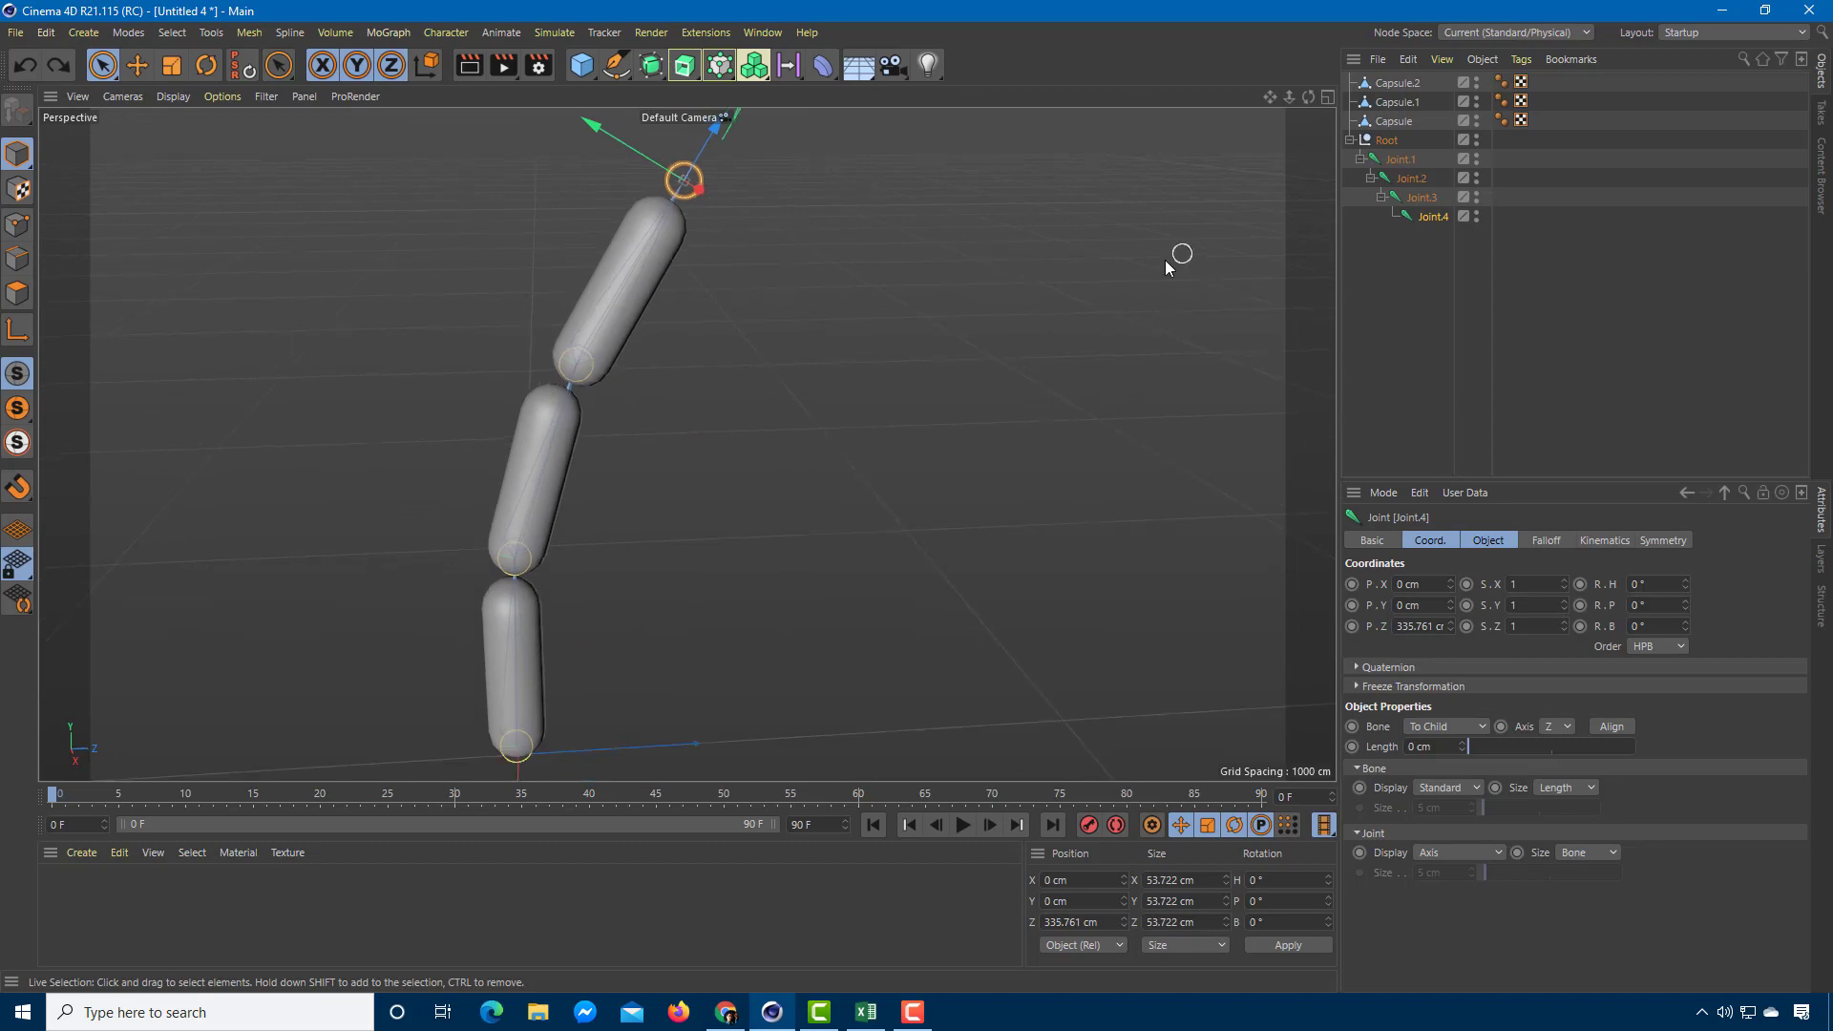
click(1400, 162)
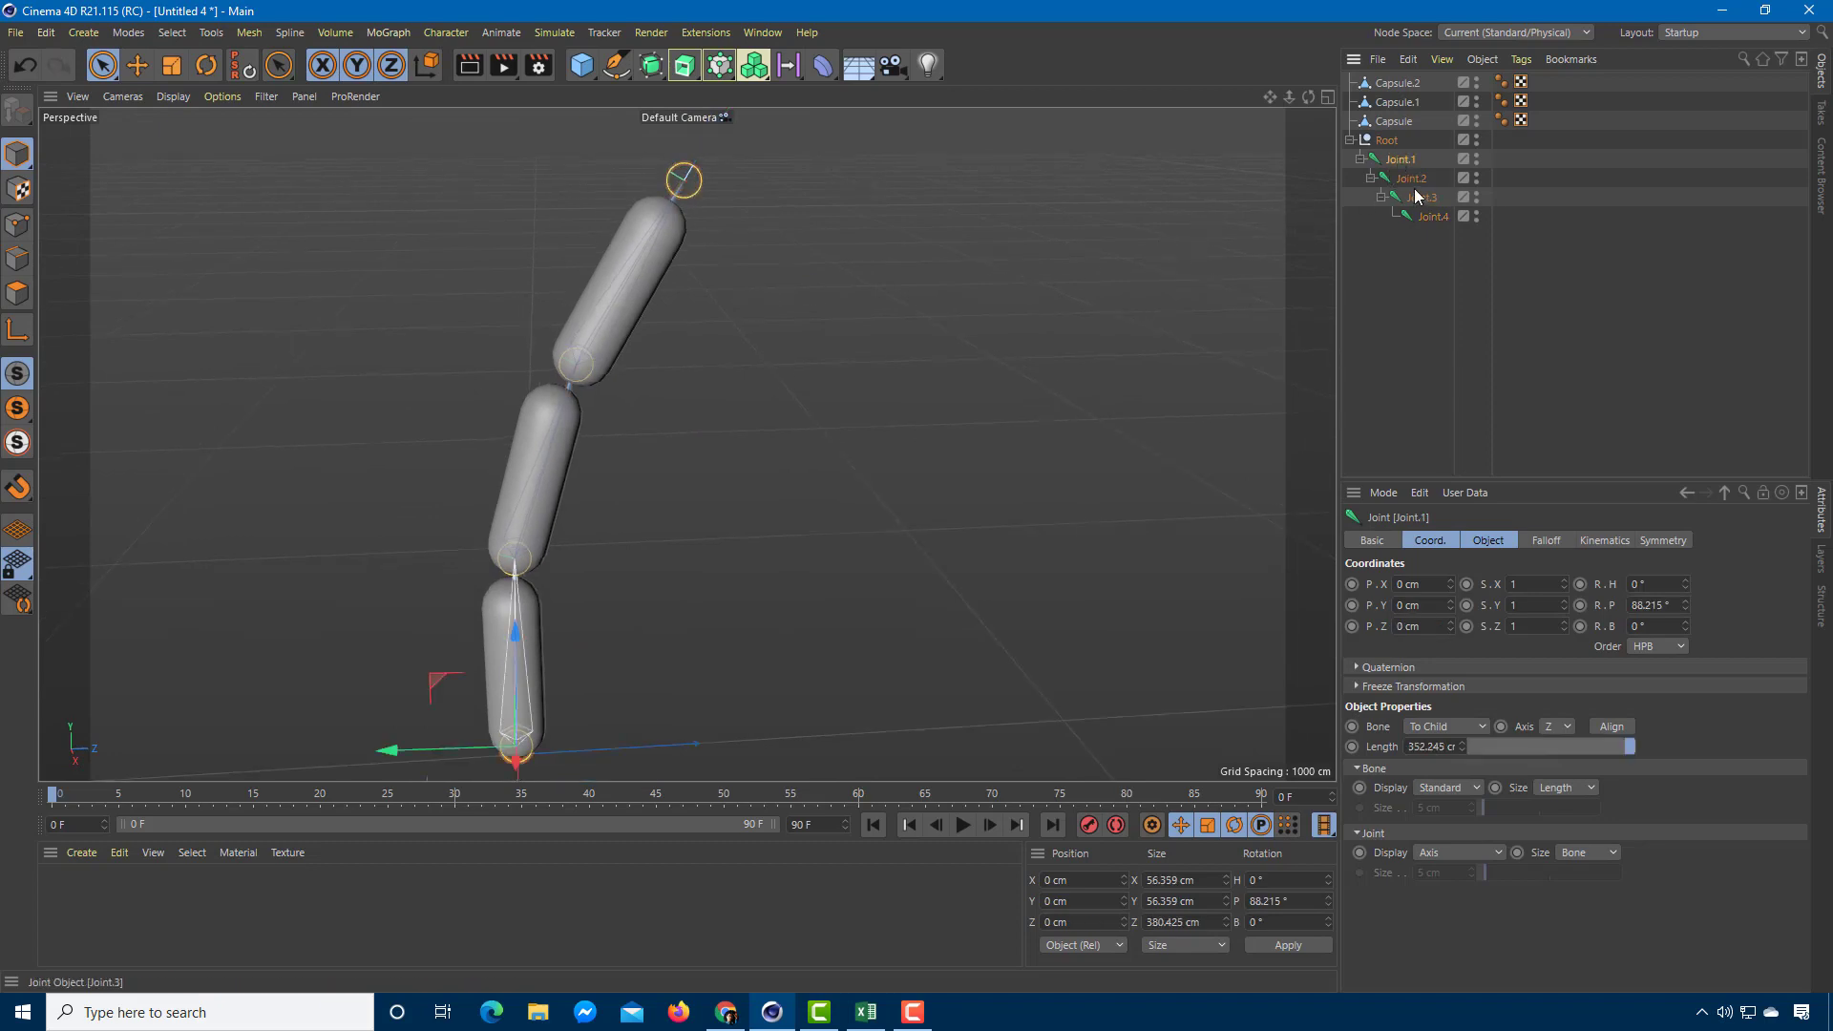
click(1411, 178)
click(1422, 197)
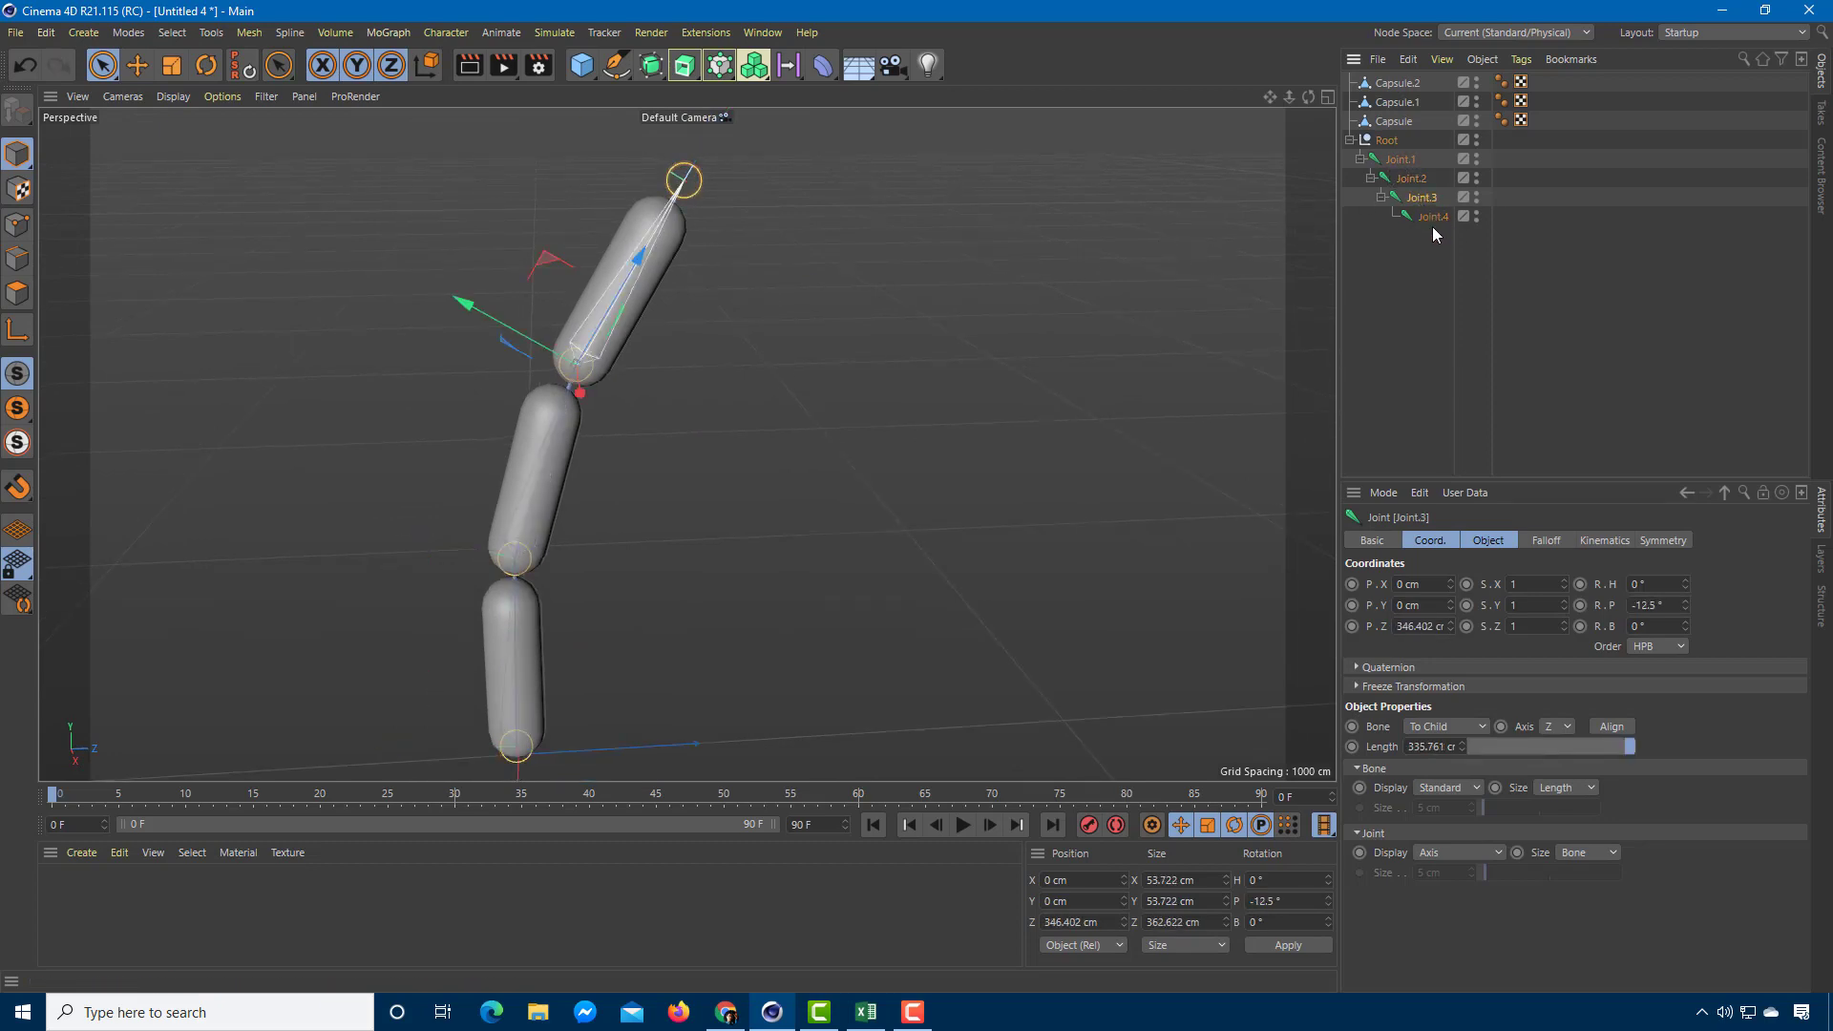
click(1432, 232)
click(1429, 219)
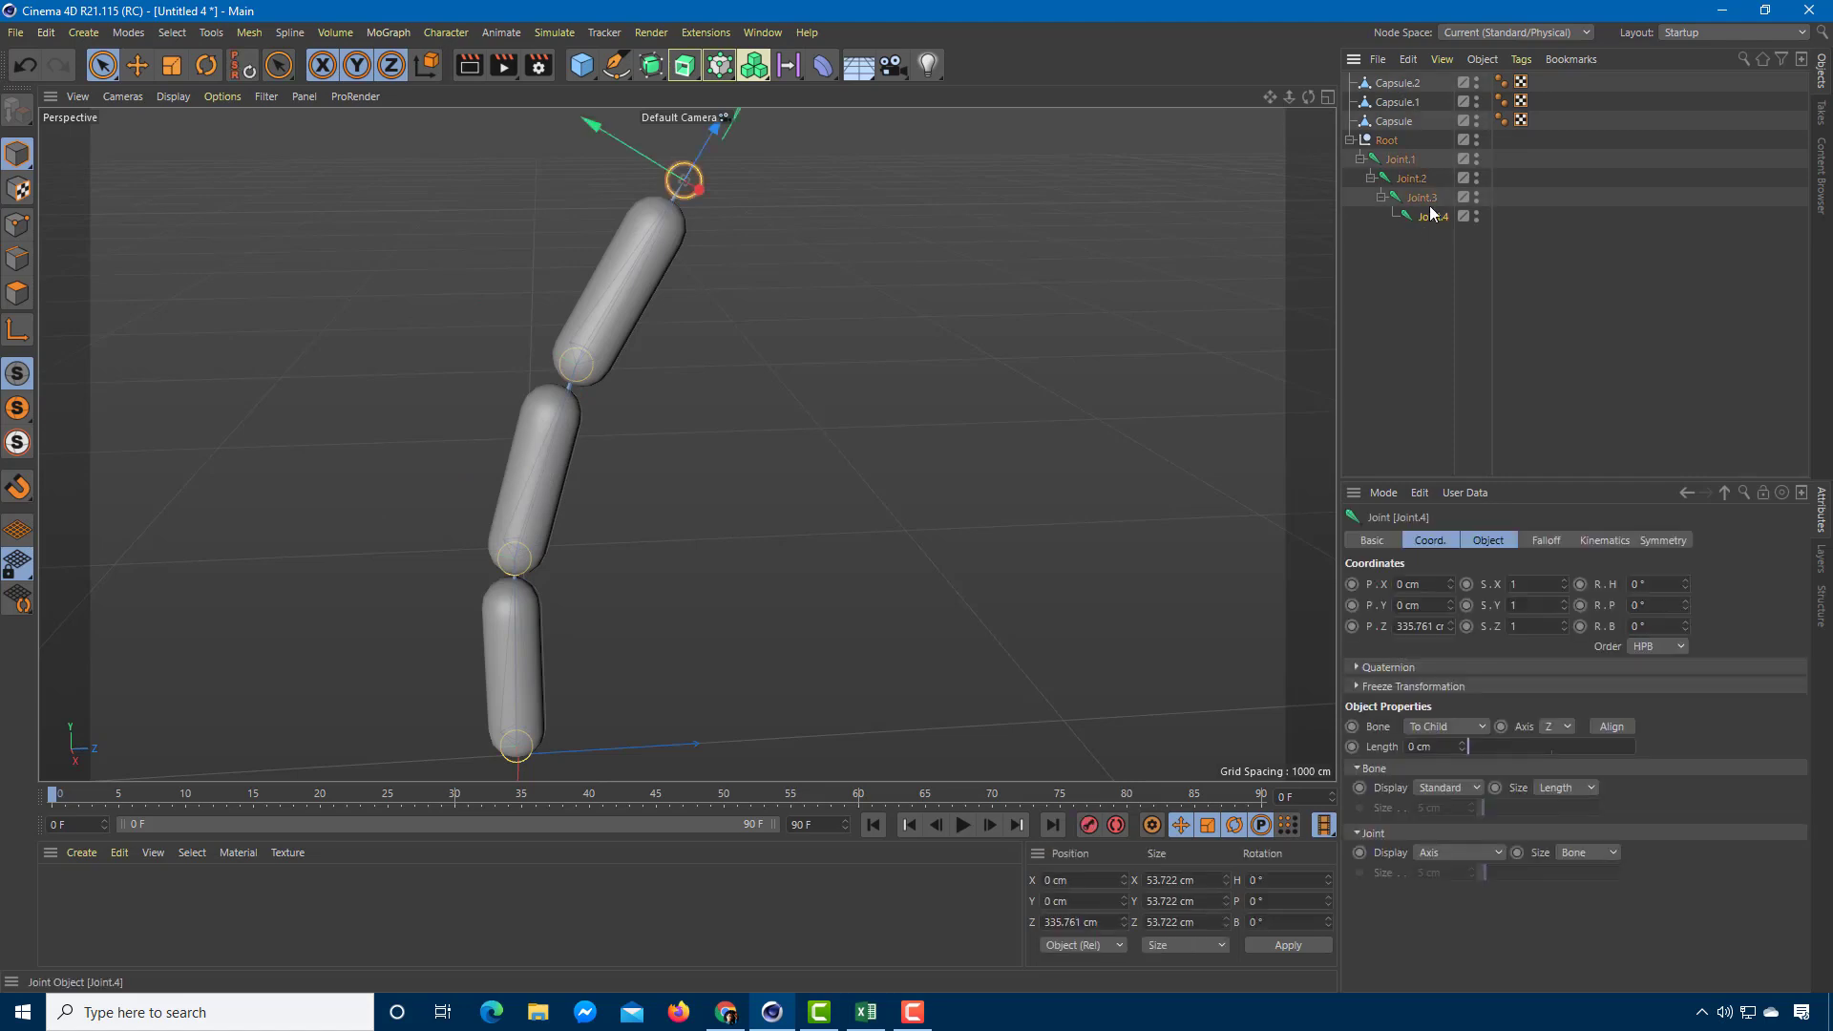
click(1400, 159)
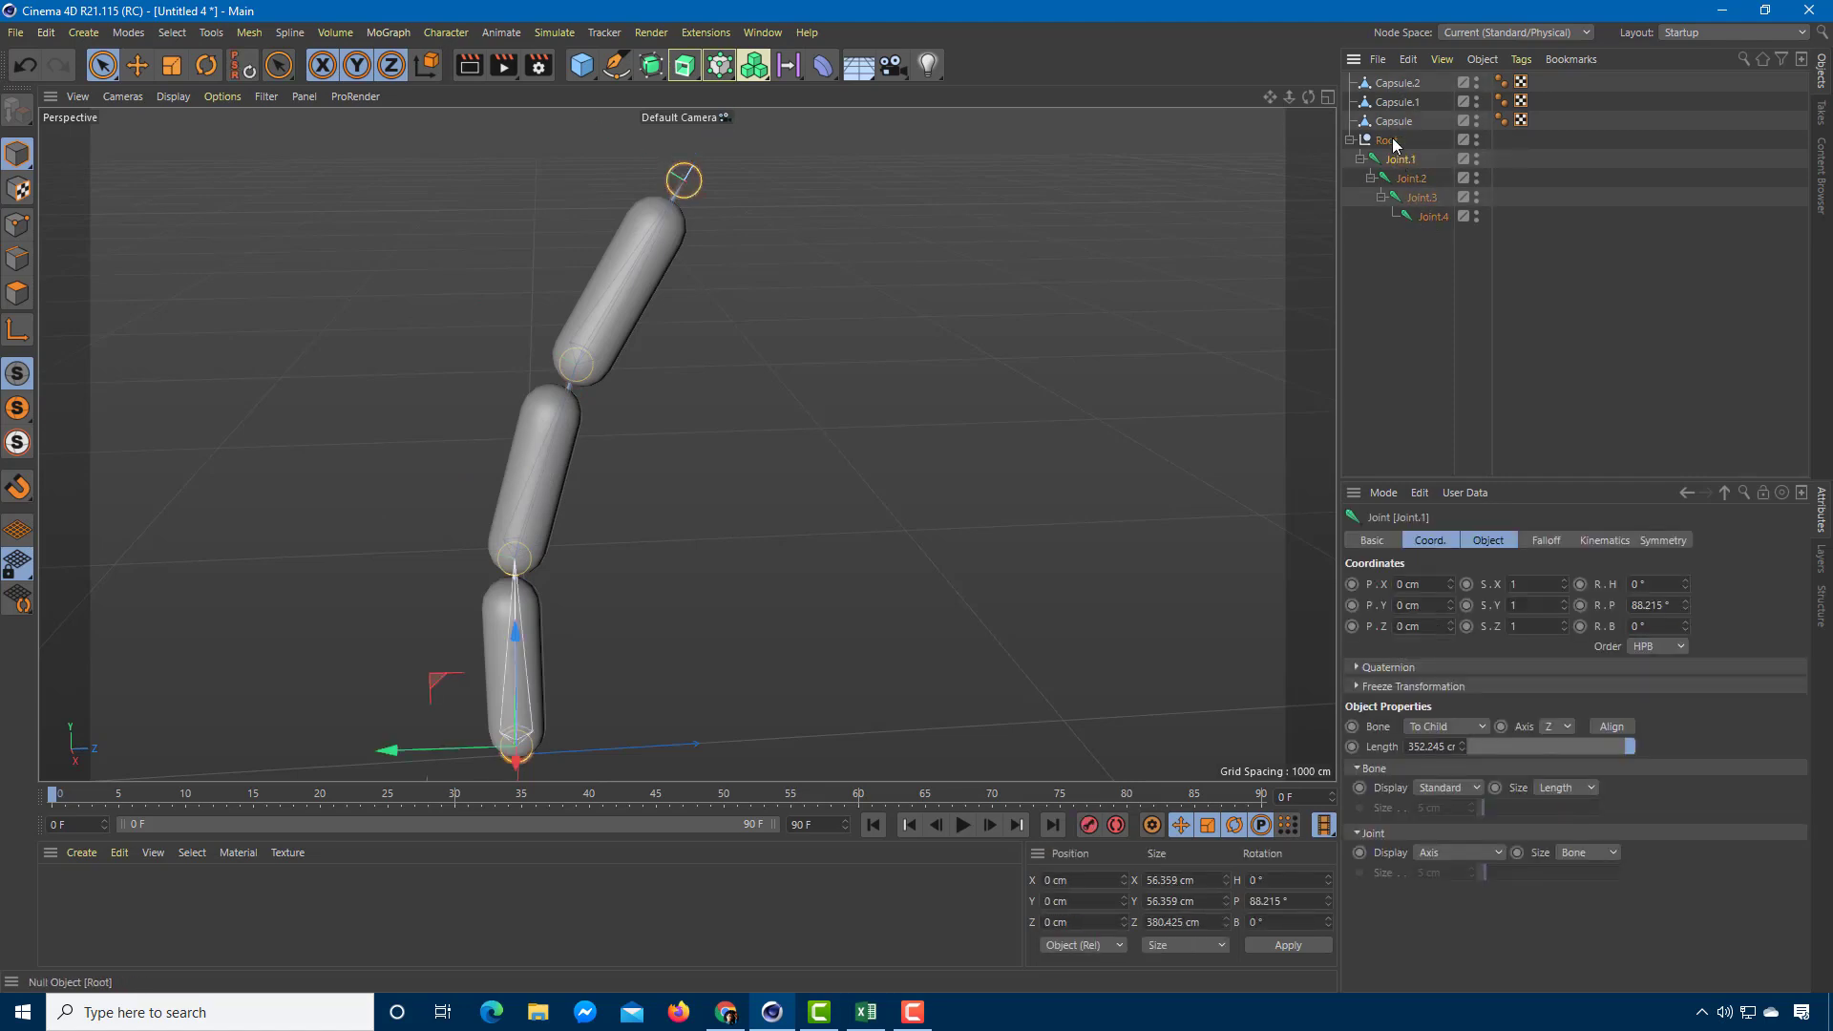
click(1393, 129)
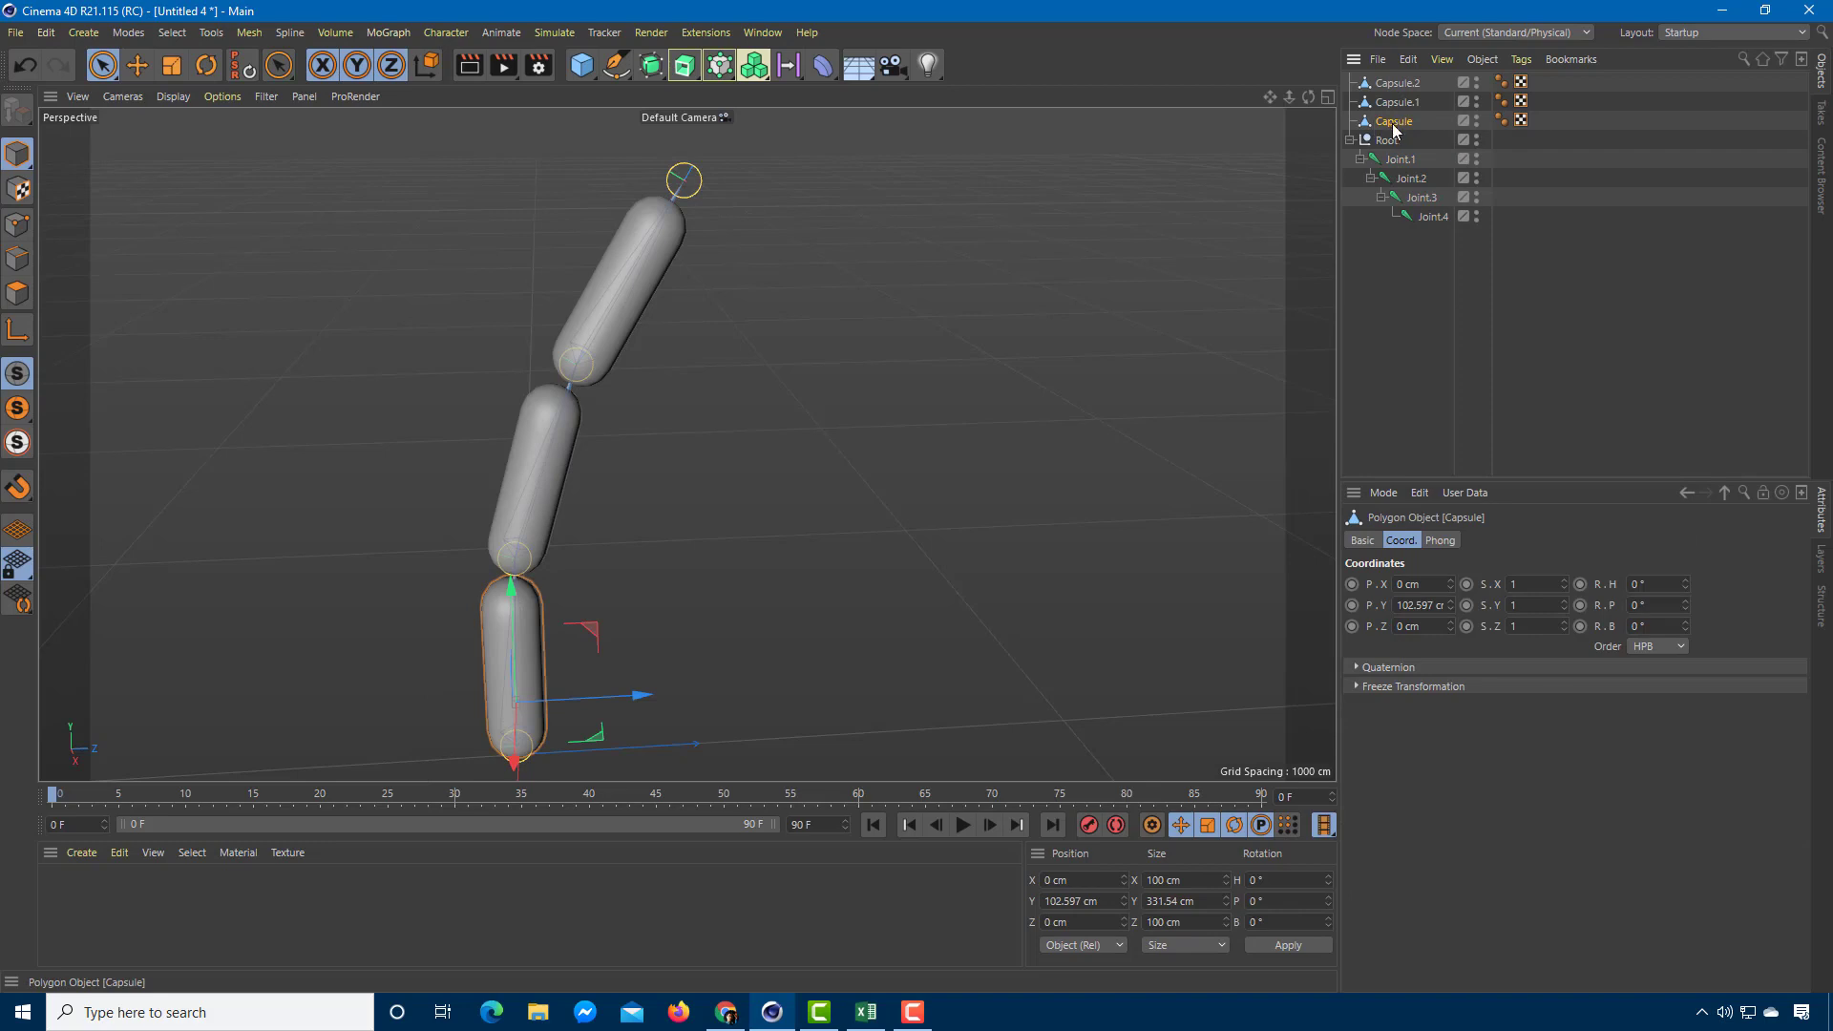
Parent Capsule to Joint.1, Capsule.1 to Joint.2 and Capsule.2 to Joint.3.
drag(1391, 129, 1404, 165)
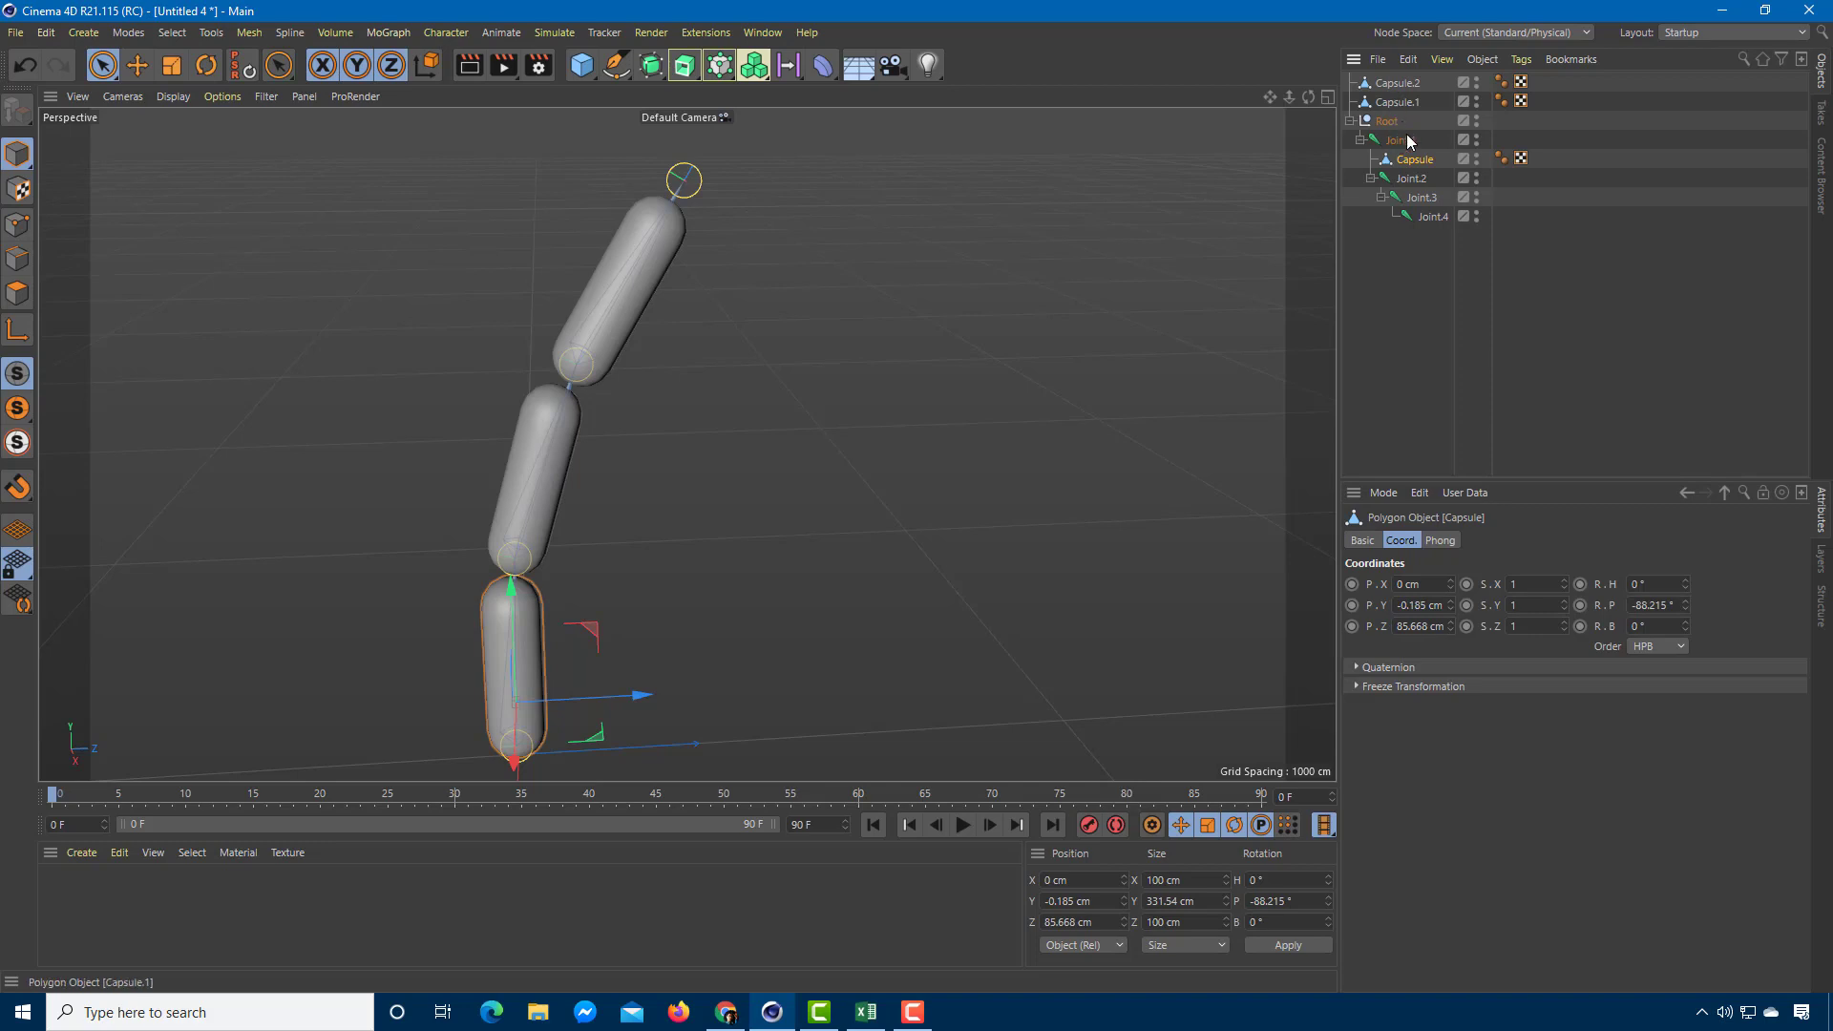
click(1411, 178)
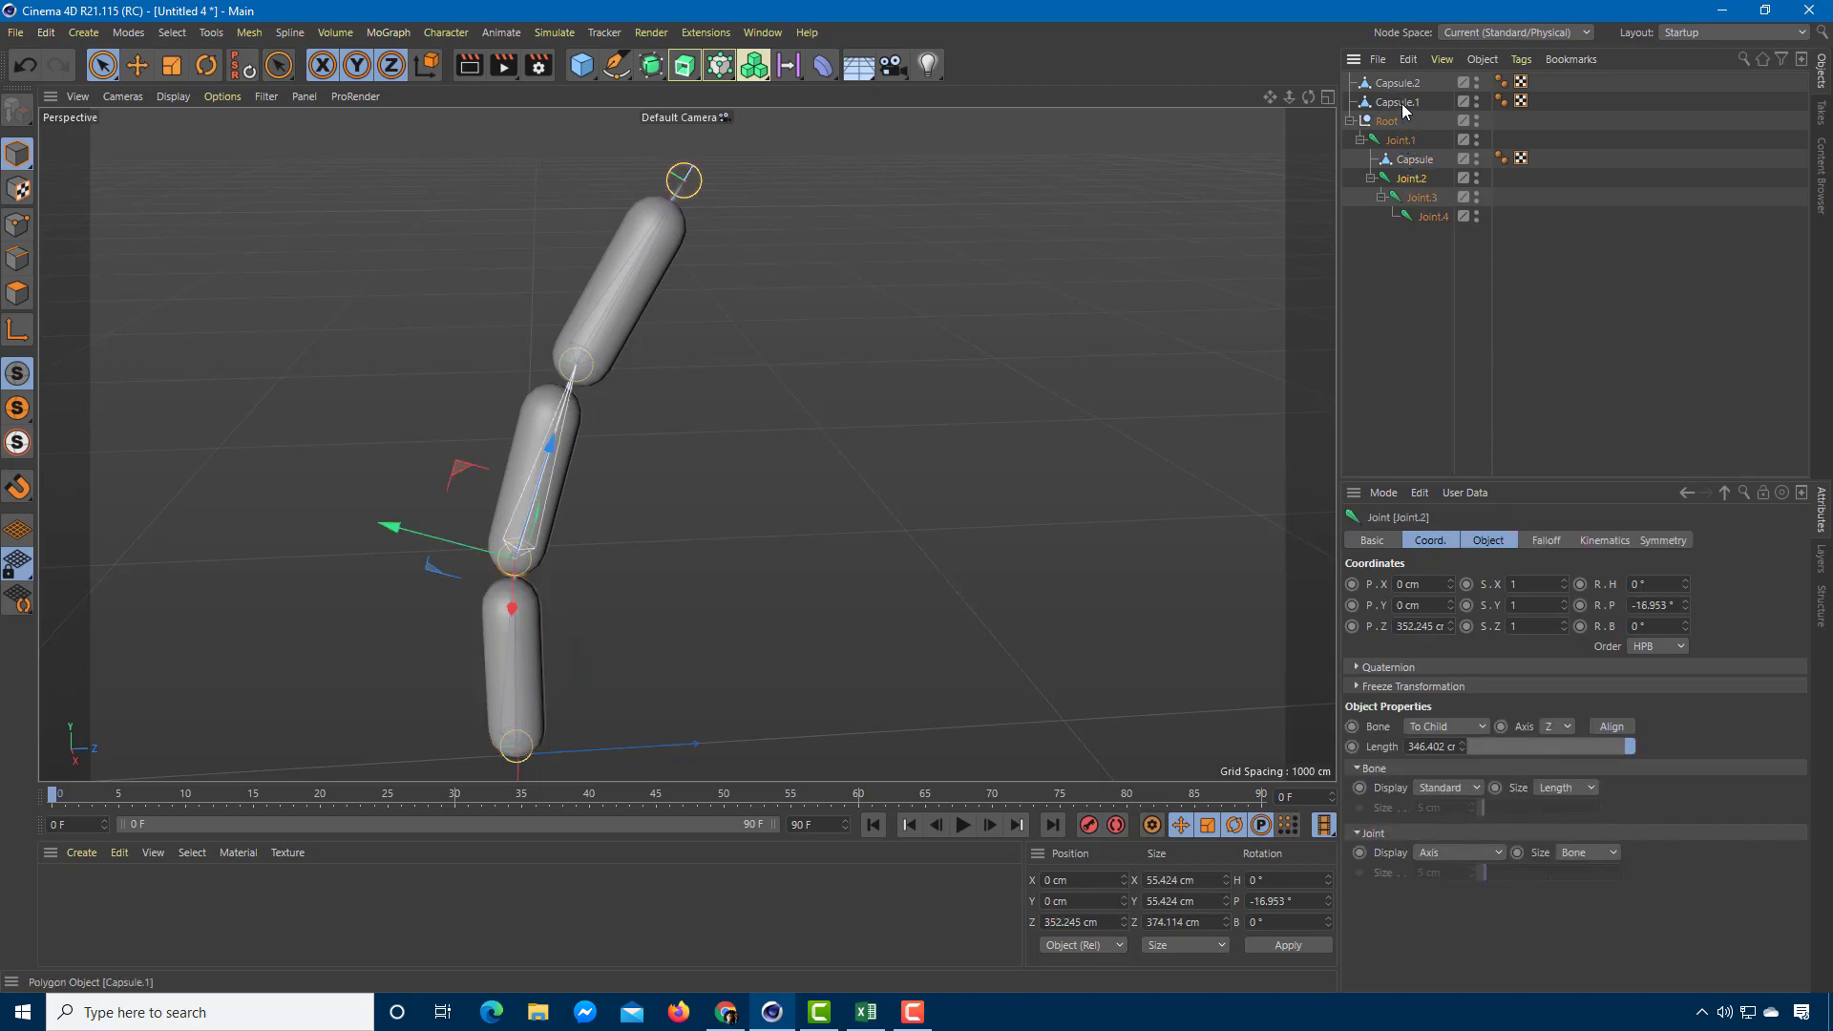
drag(1401, 104, 1420, 146)
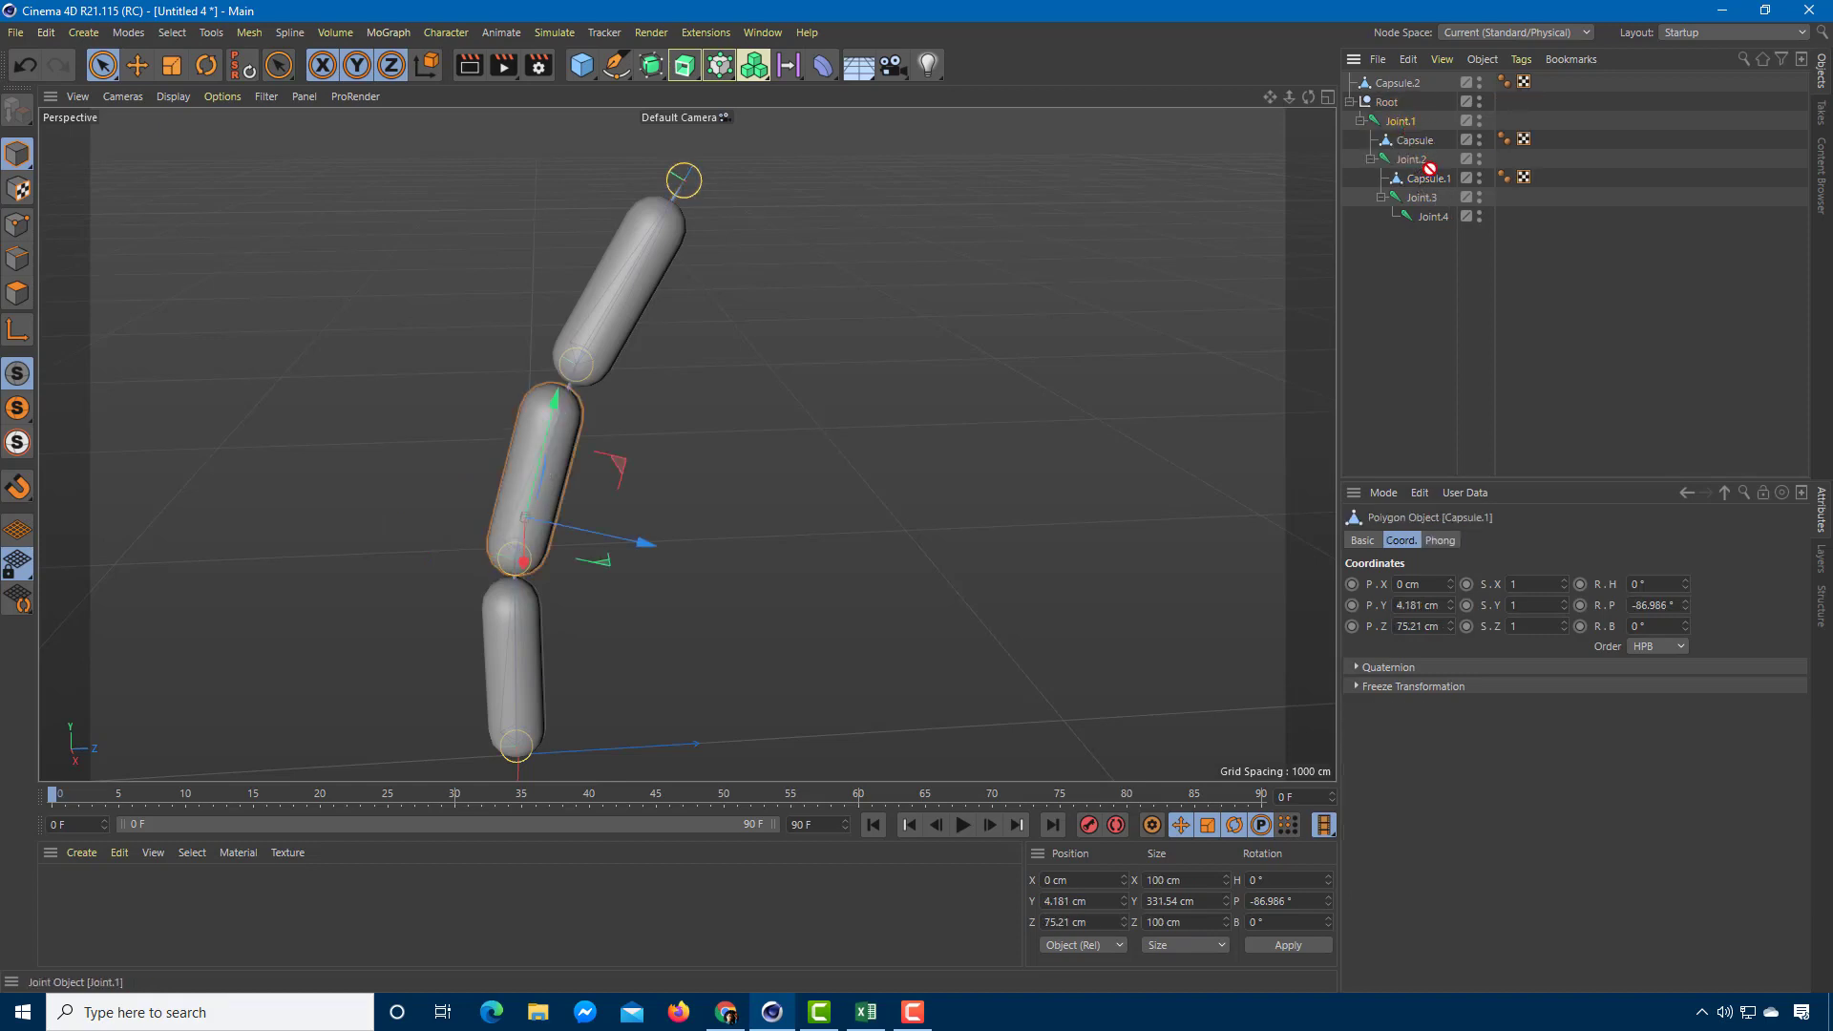
drag(1429, 197, 1419, 162)
drag(1397, 83, 1427, 199)
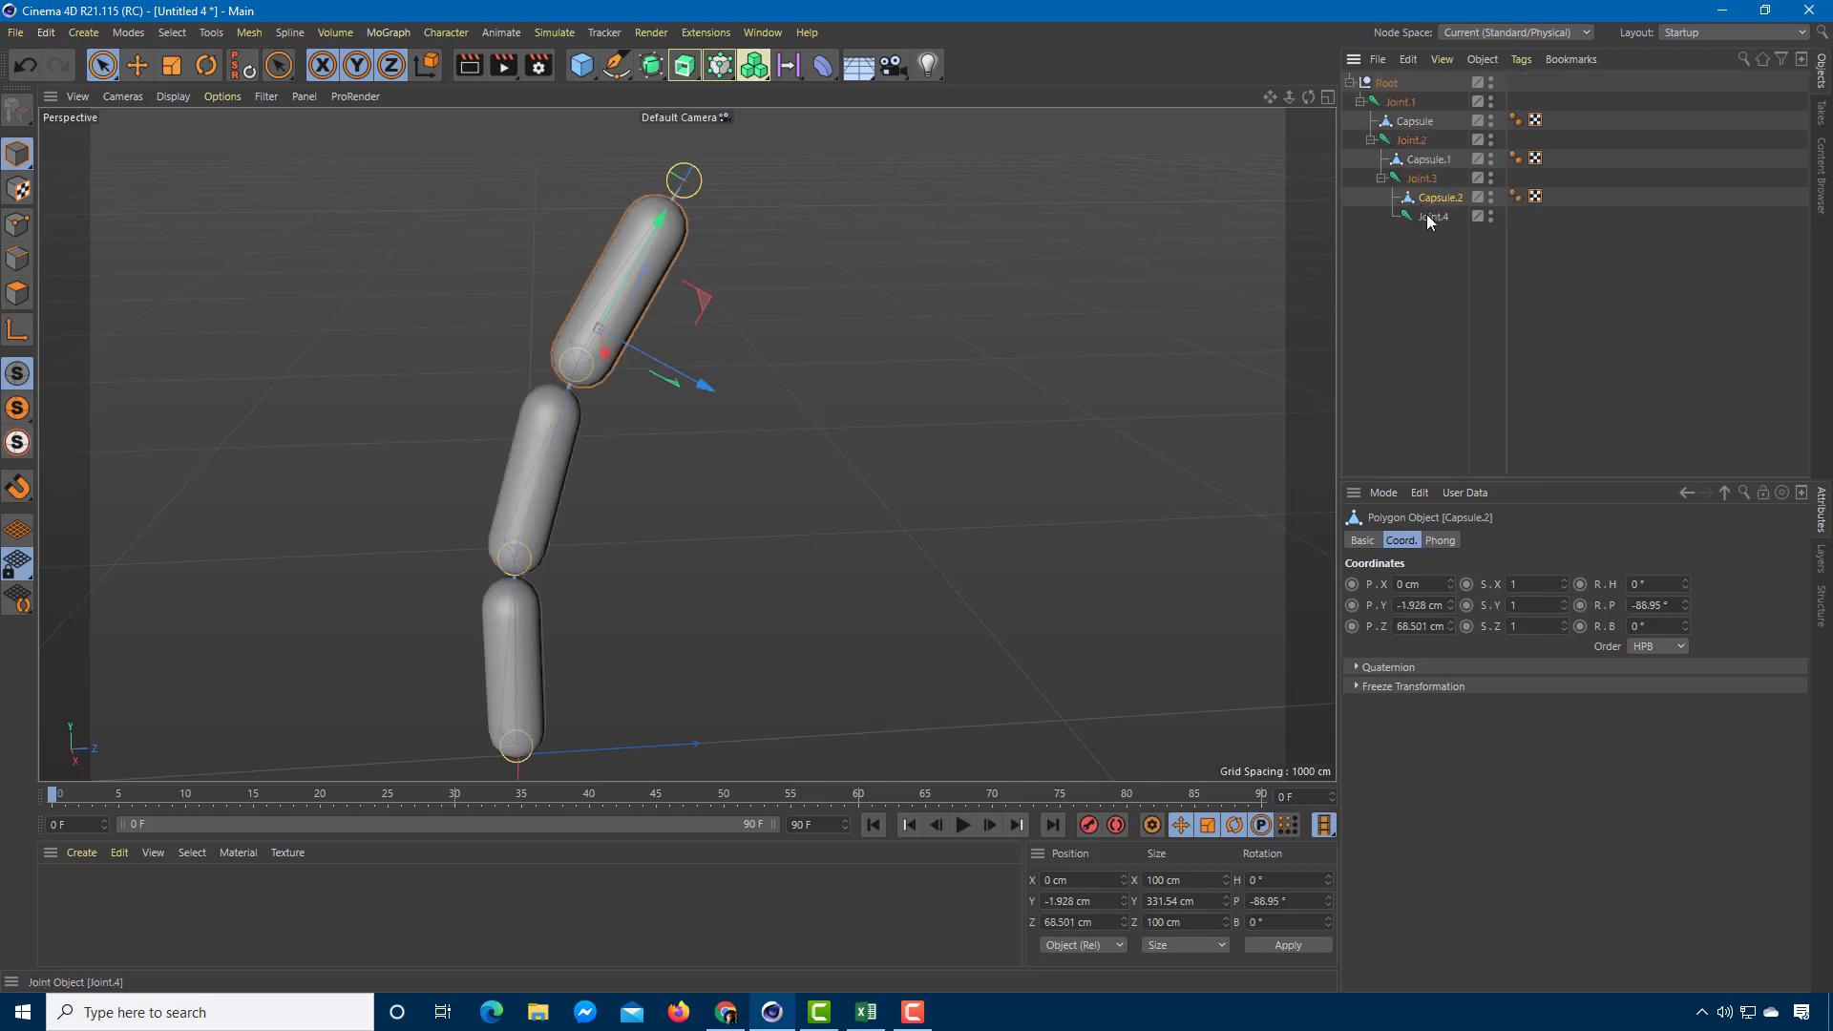
Test-move Joint.4, Joint.3 and Joint.2 to confirm the capsules follow, undoing each move.
click(1441, 222)
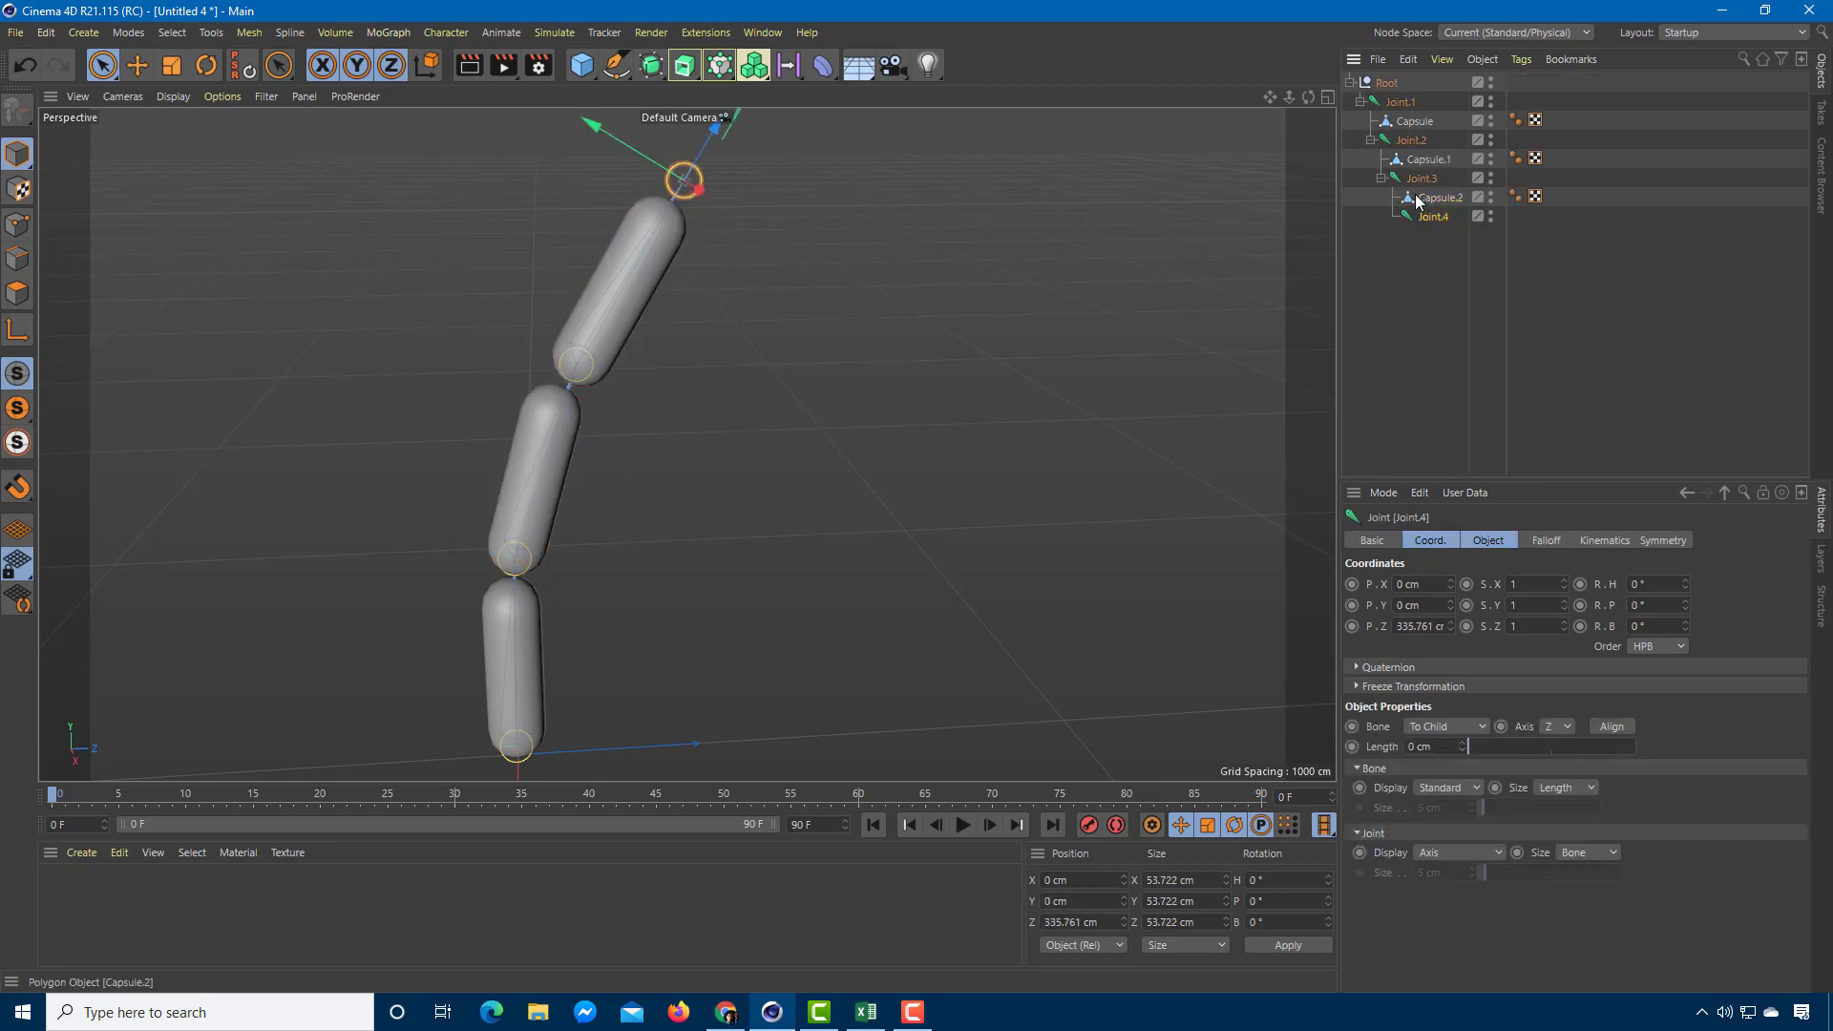
drag(640, 153, 741, 214)
key(ctrl+z)
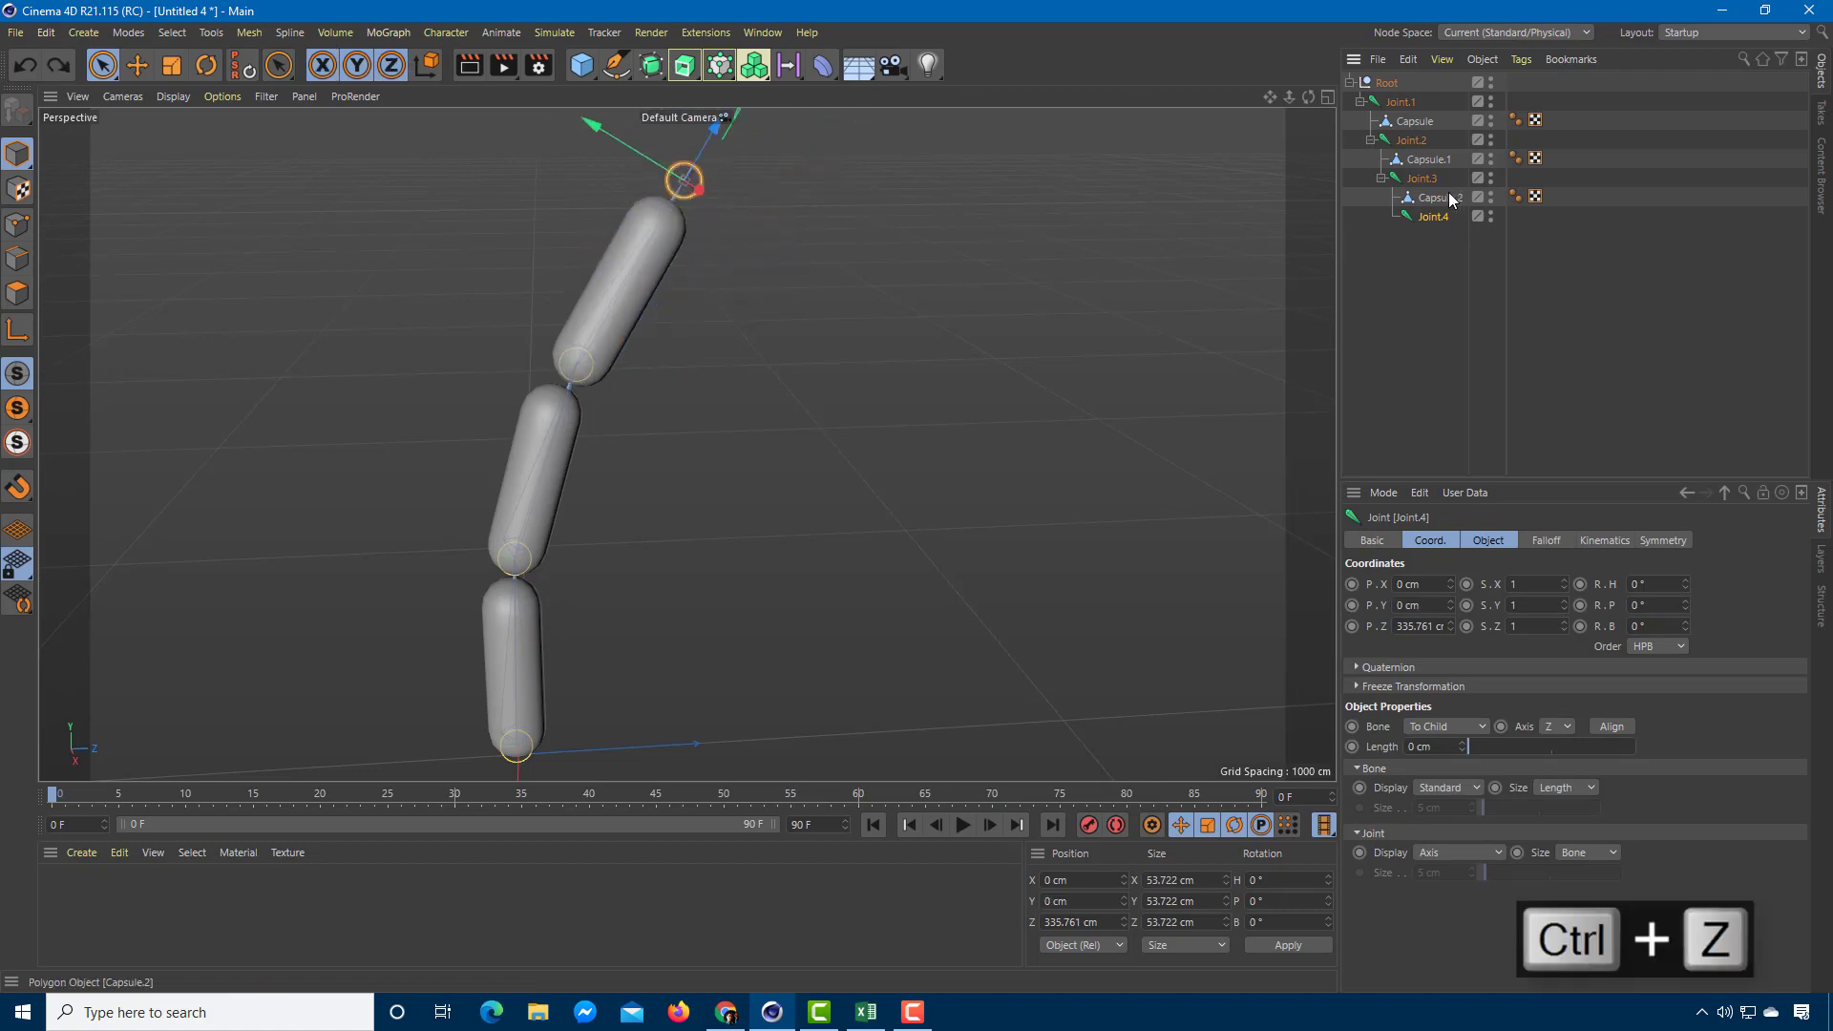
click(1430, 180)
drag(497, 329, 611, 410)
key(ctrl+z)
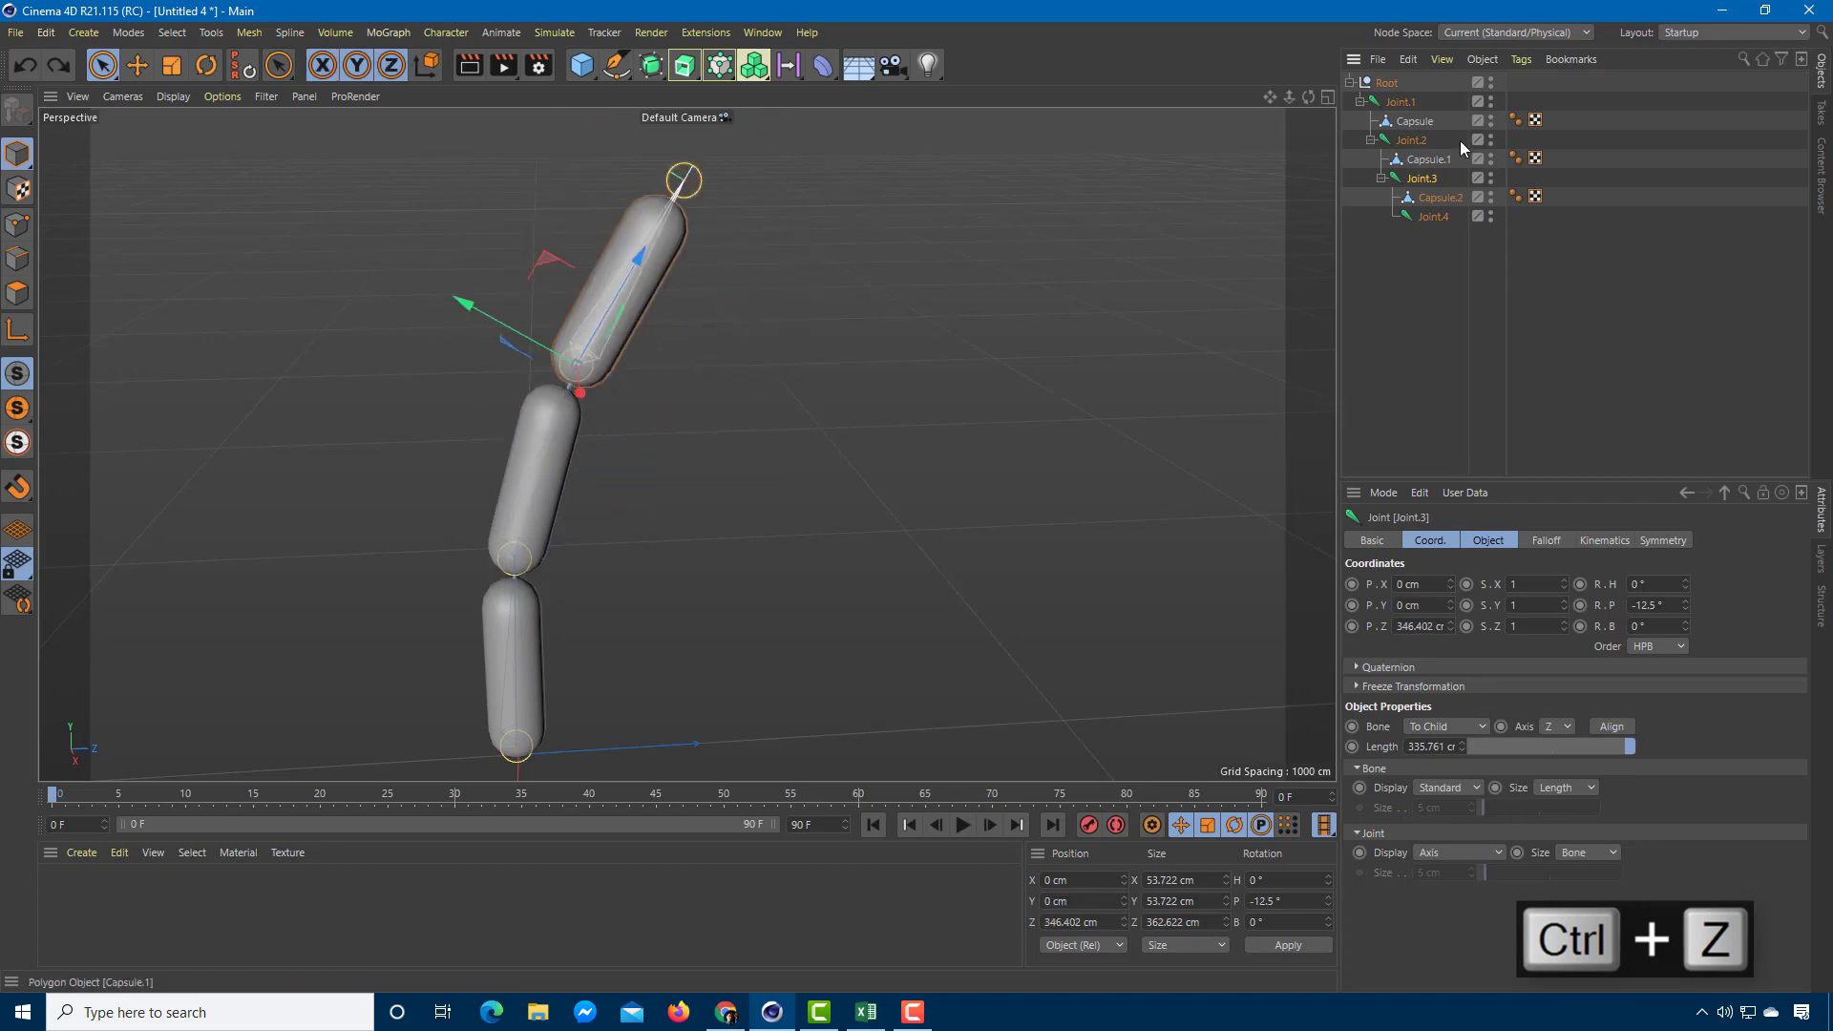
click(1413, 143)
drag(444, 532, 558, 573)
key(ctrl+z)
alt+drag(1043, 413, 970, 434)
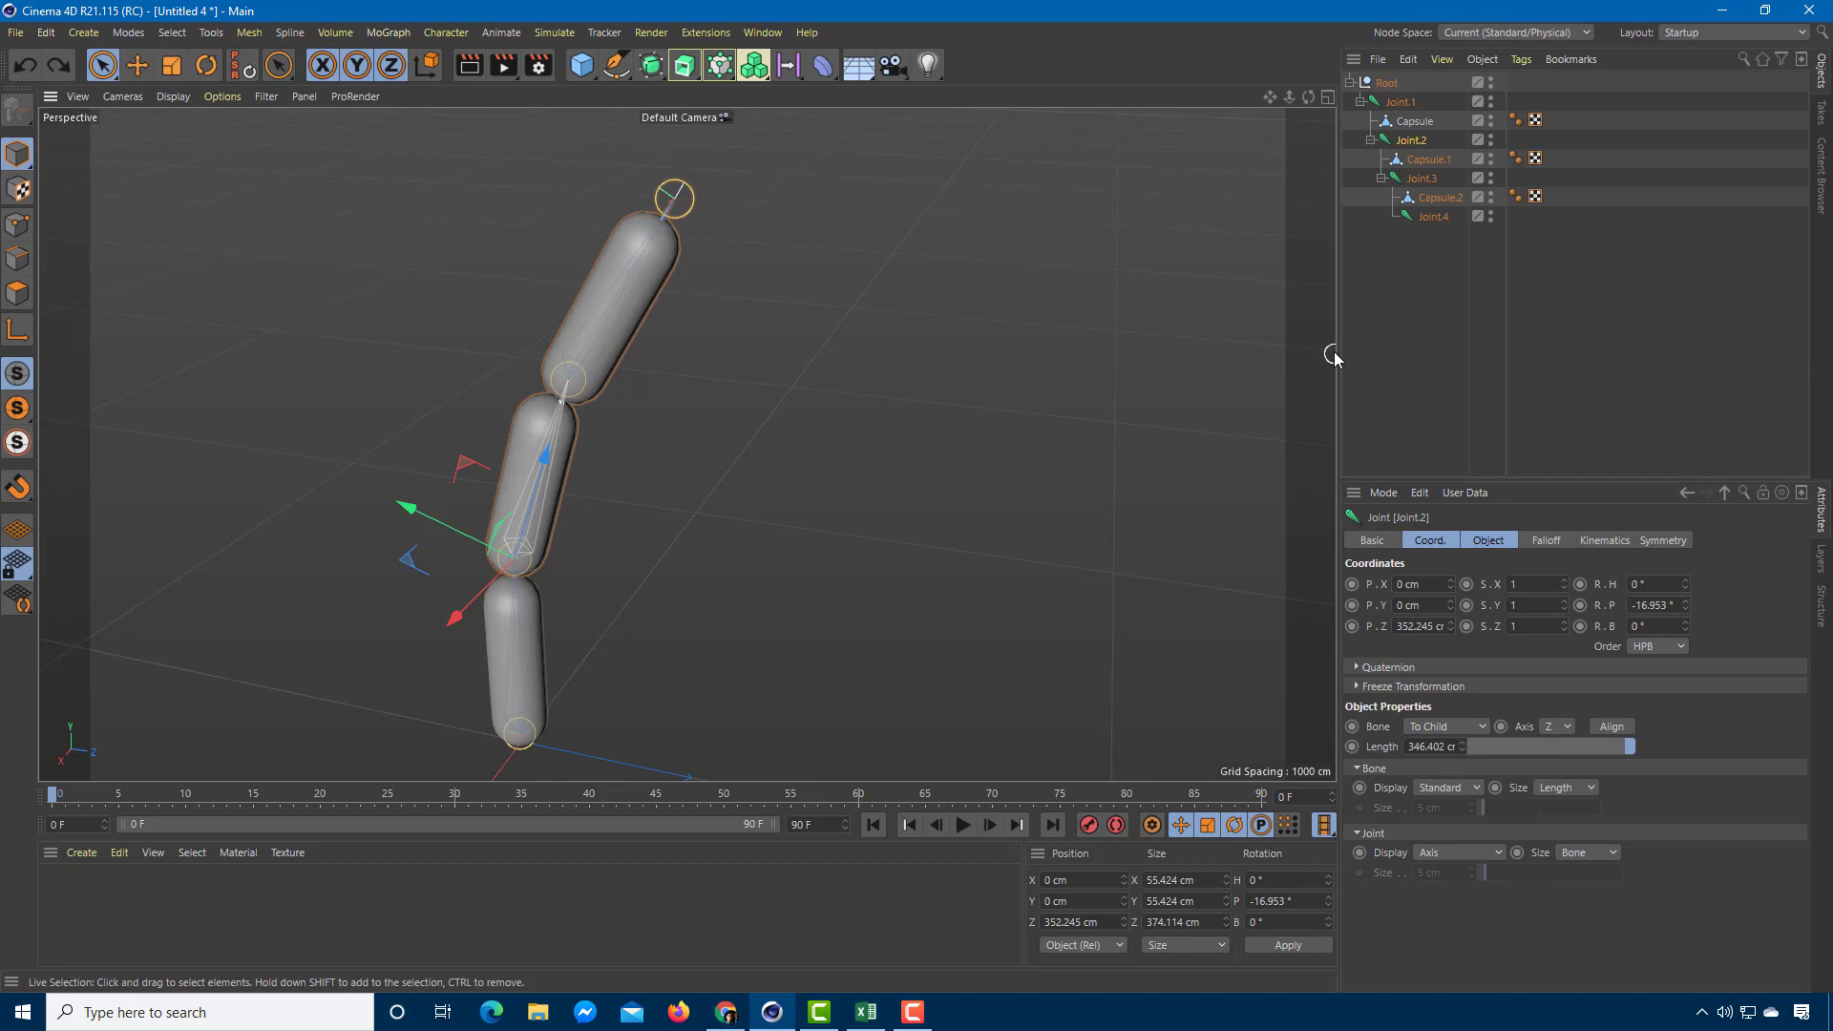
click(686, 208)
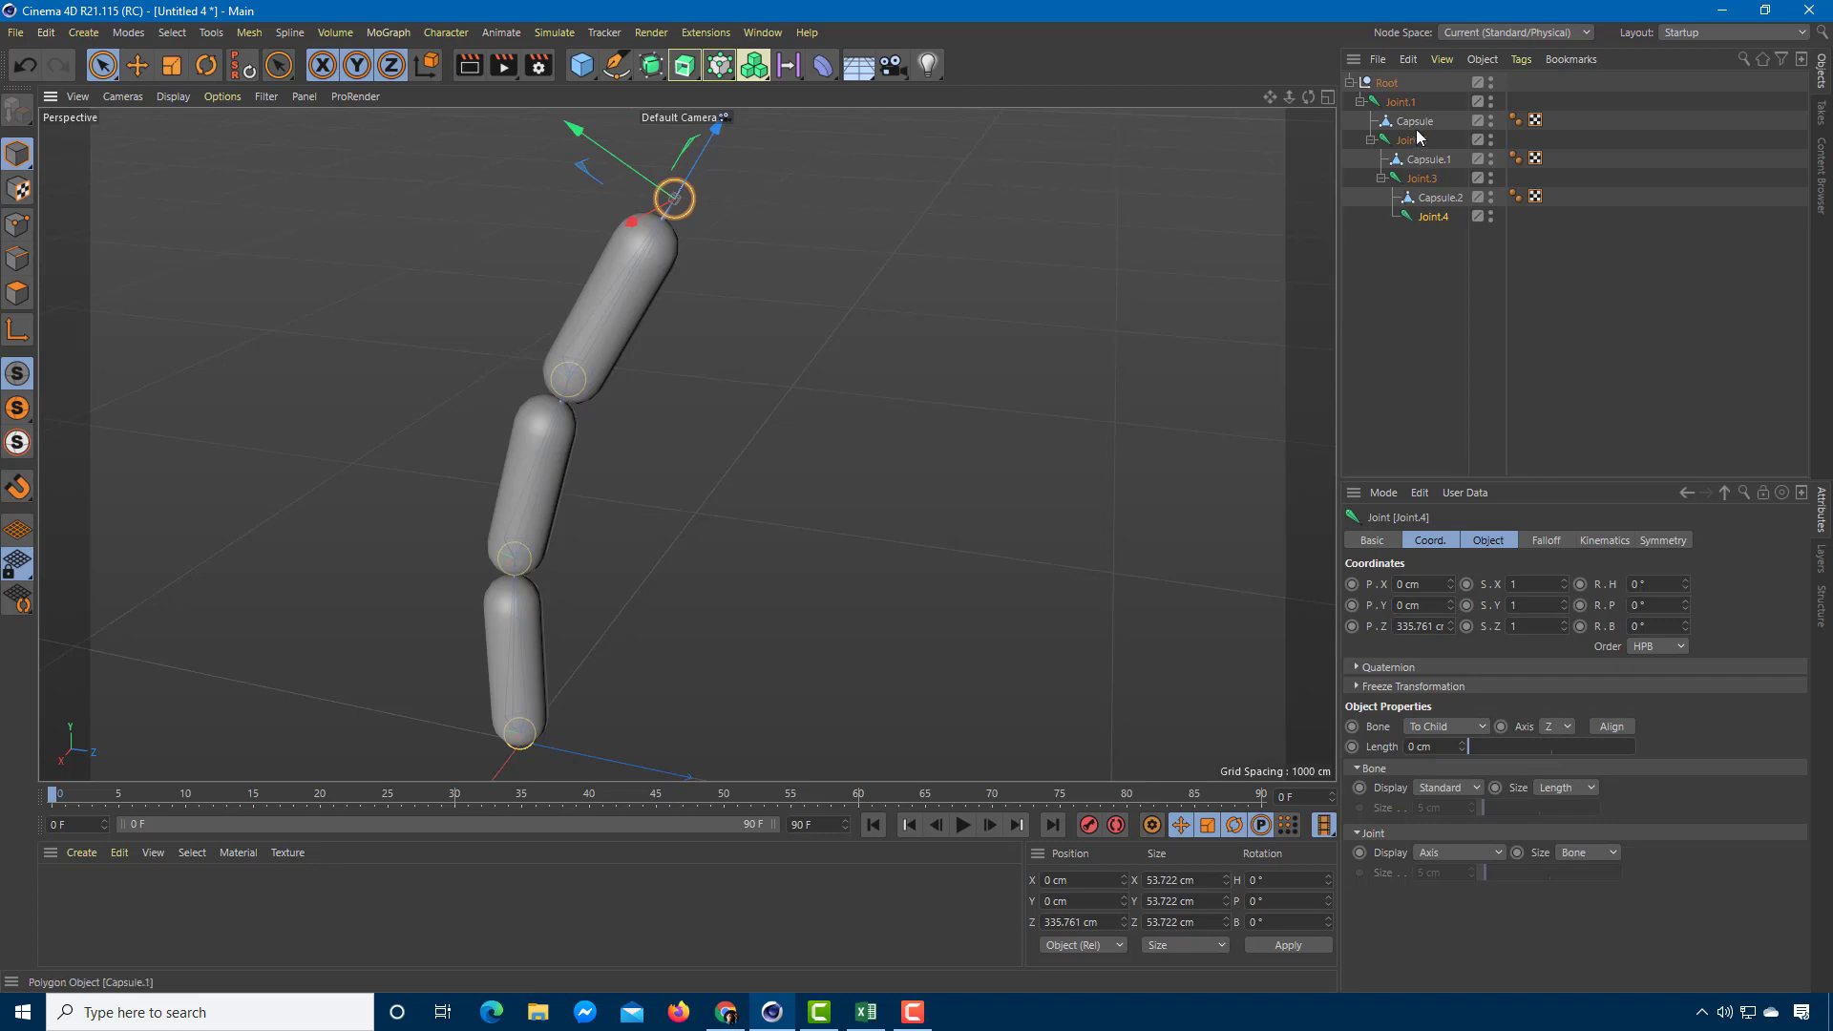
middle_click(1402, 102)
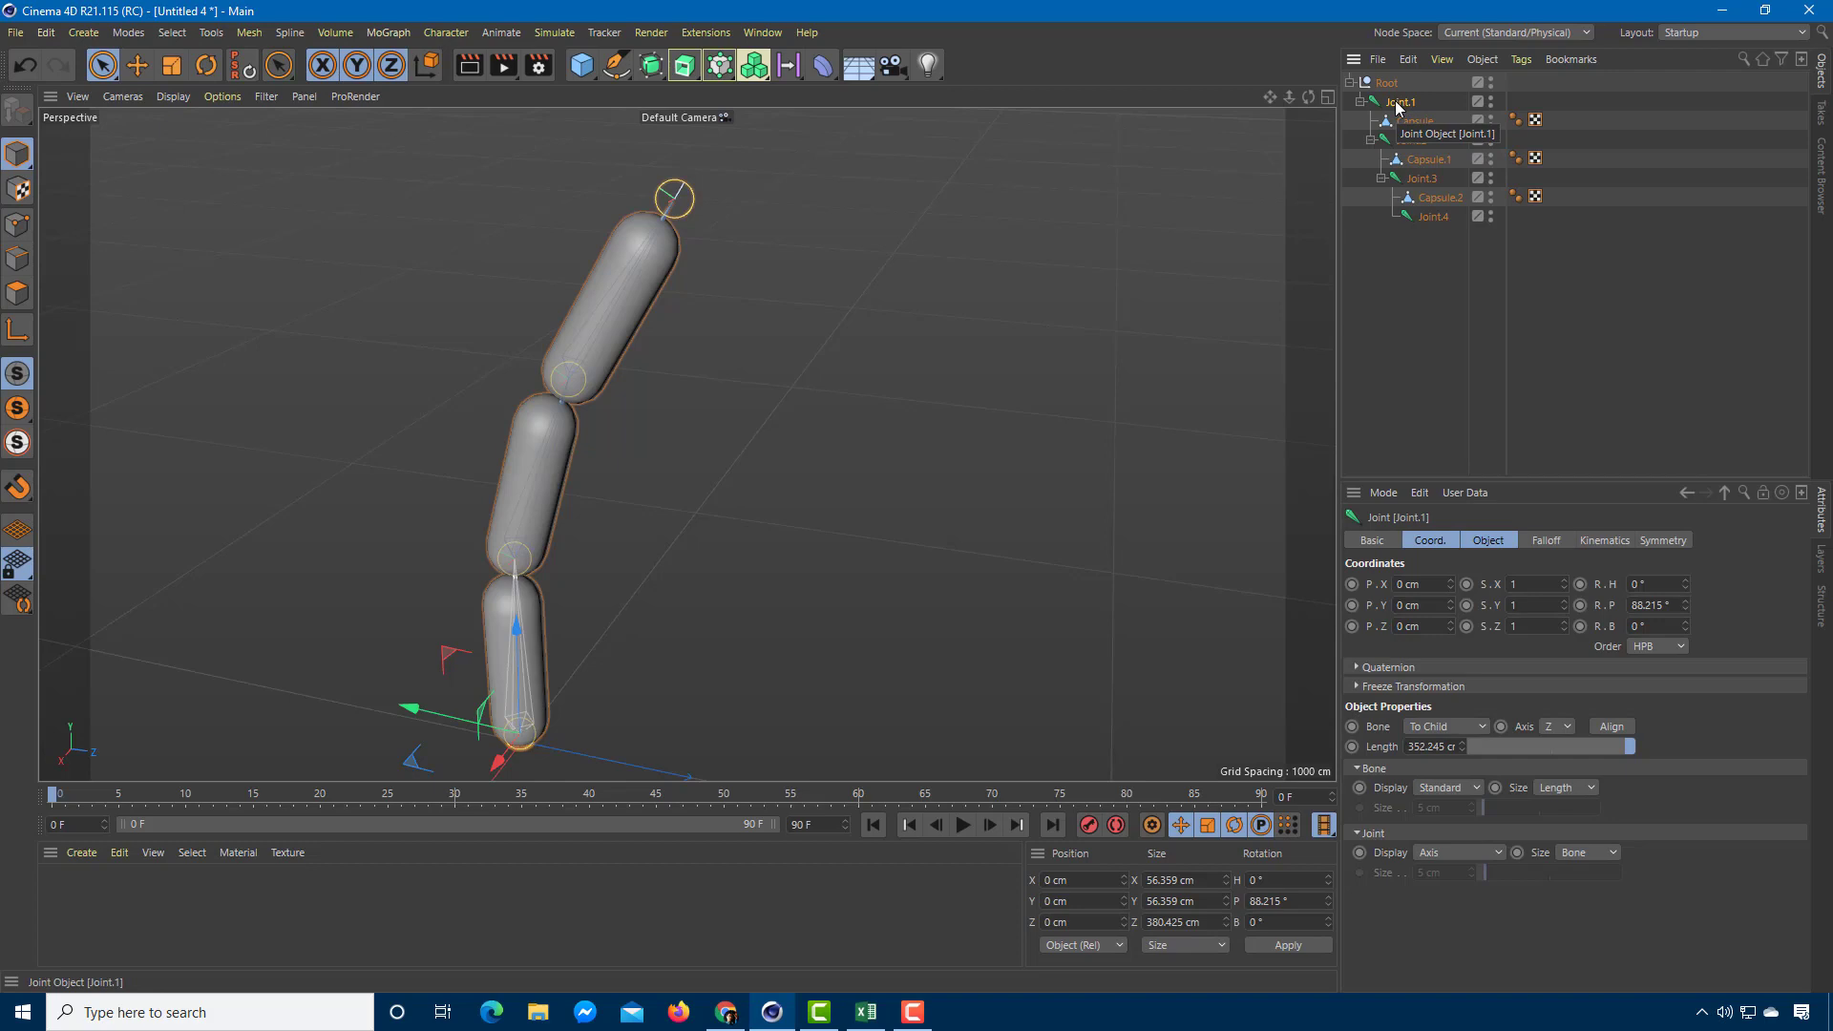
Give Joint.1 an IK tag from its Rigging Tags context menu.
right_click(1399, 107)
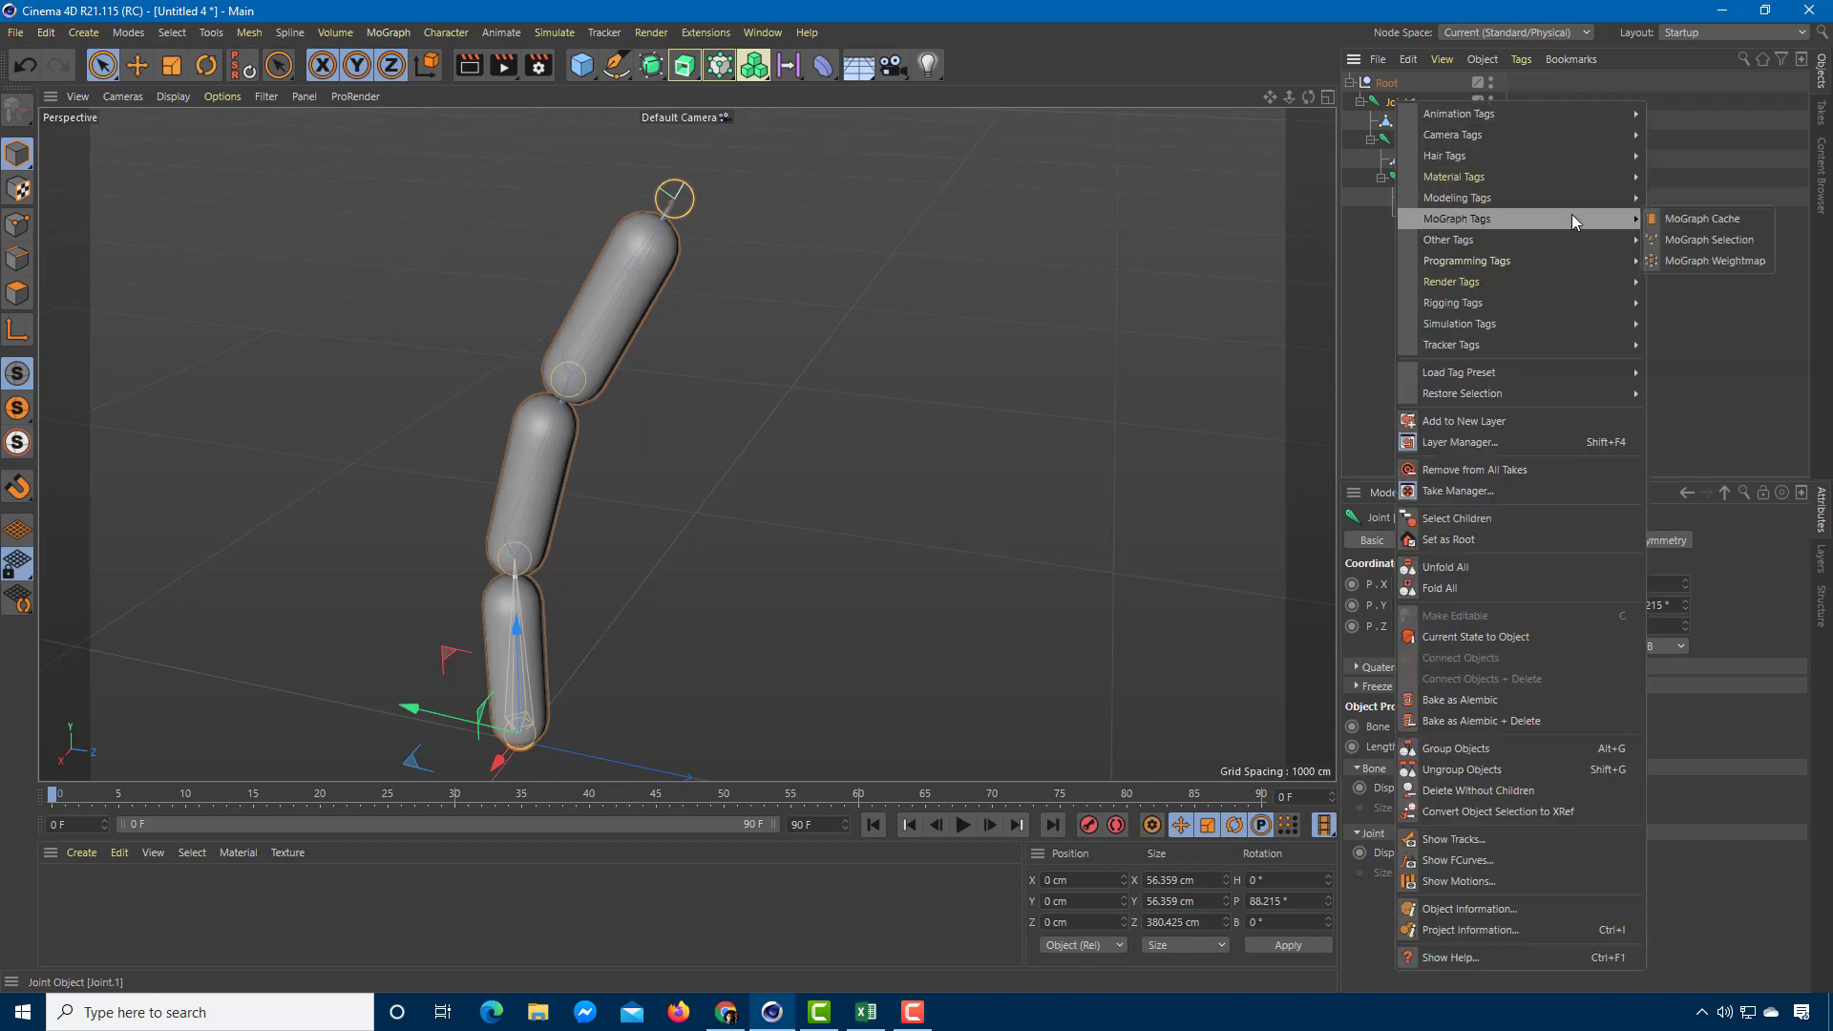
mouse_move(1561, 304)
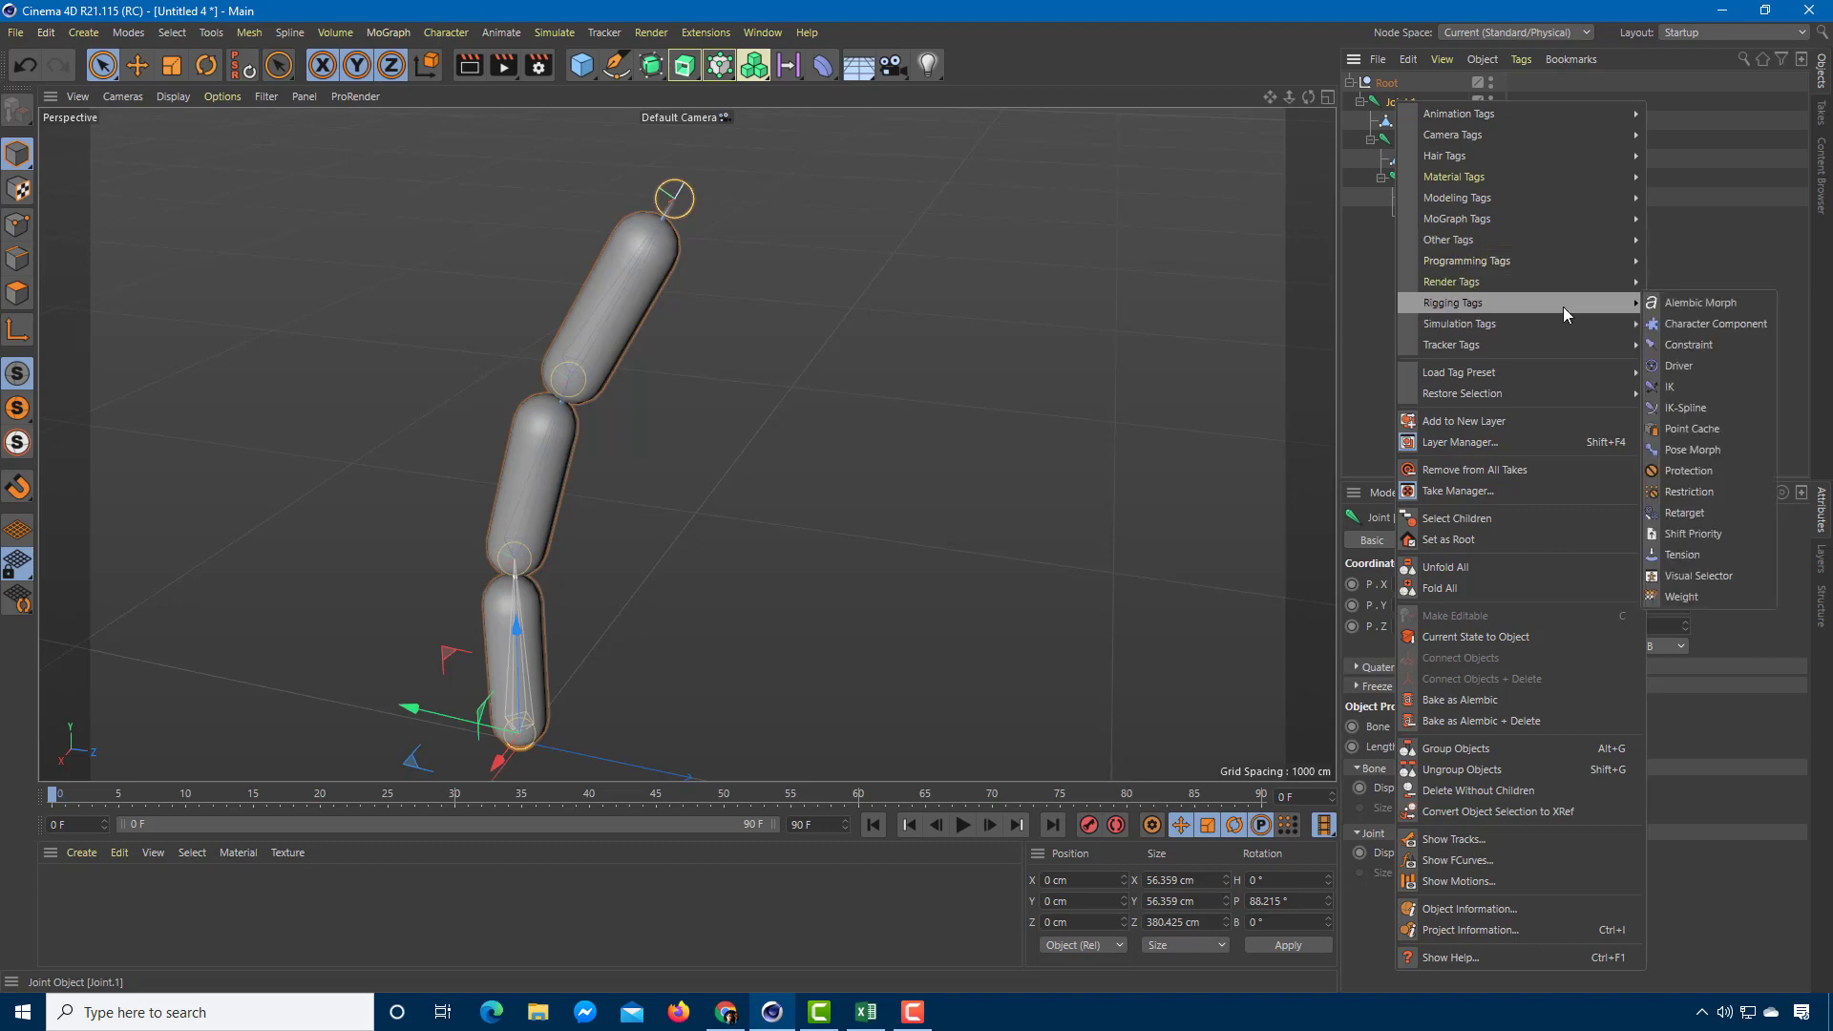
click(1690, 388)
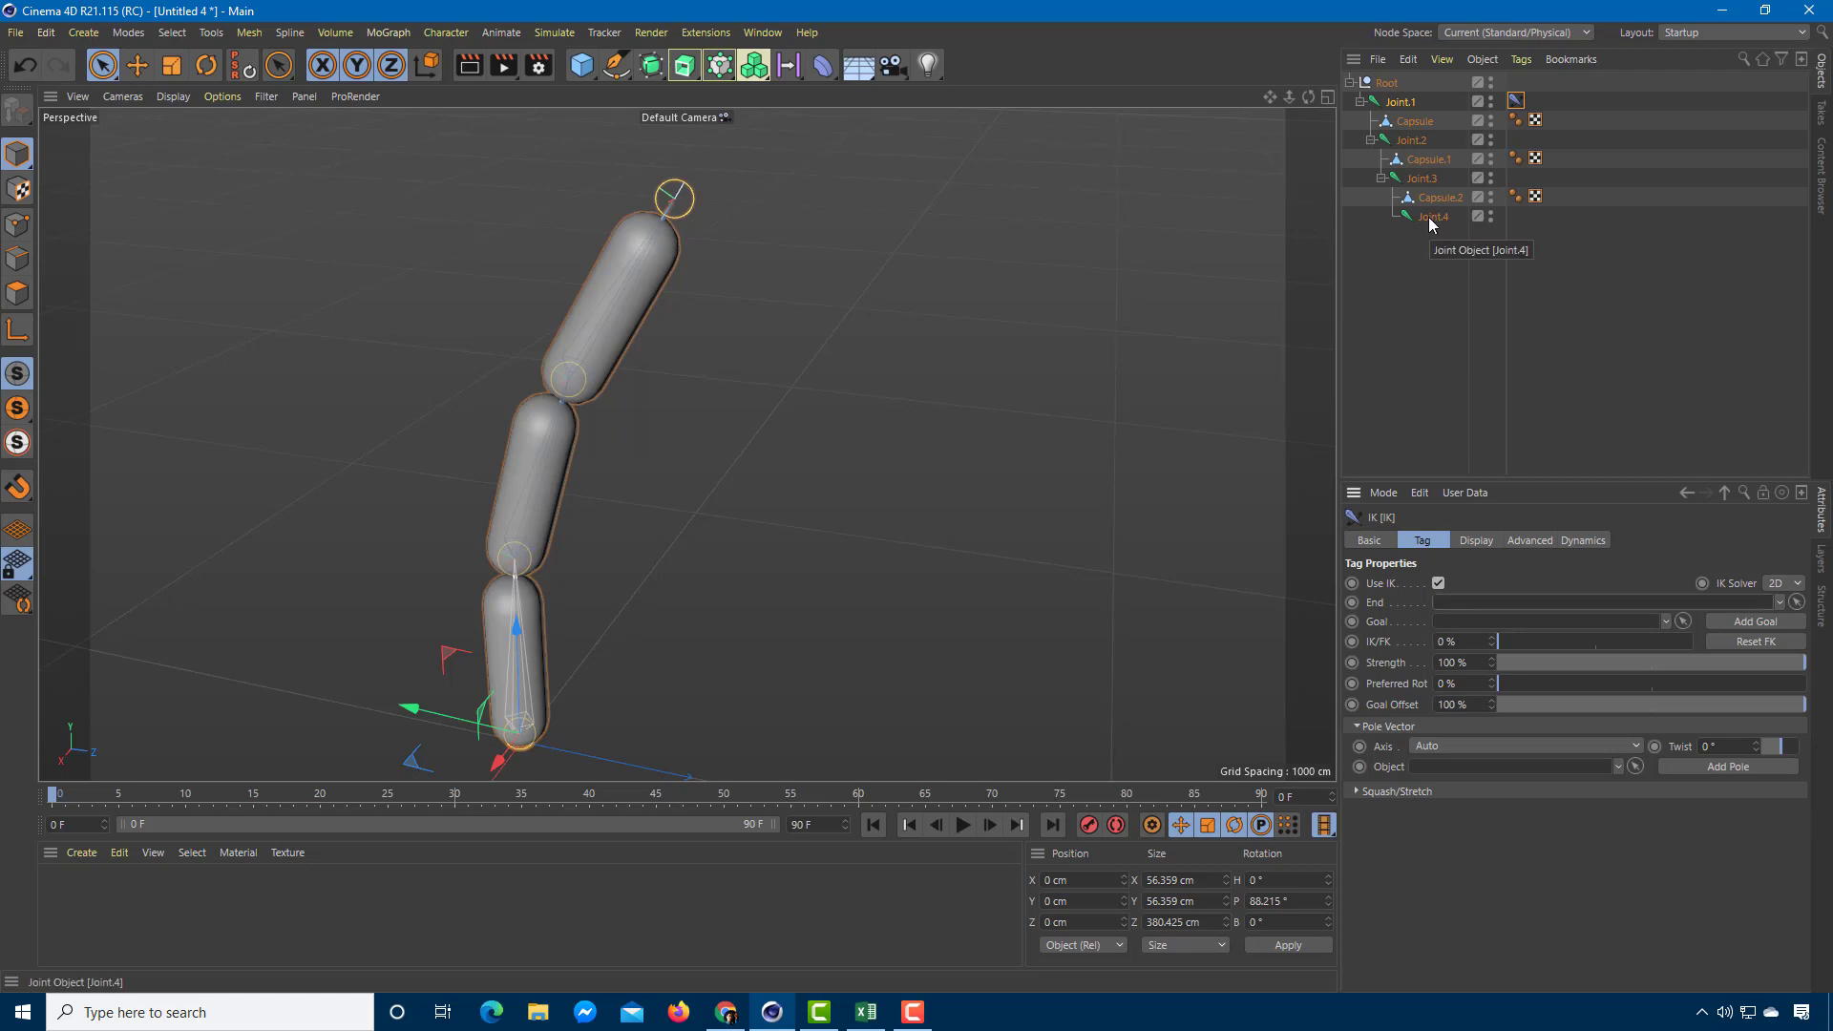
Set Joint.4 as the IK tag's end joint and add a Joint.4.Goal null as its goal.
drag(1429, 219, 1463, 602)
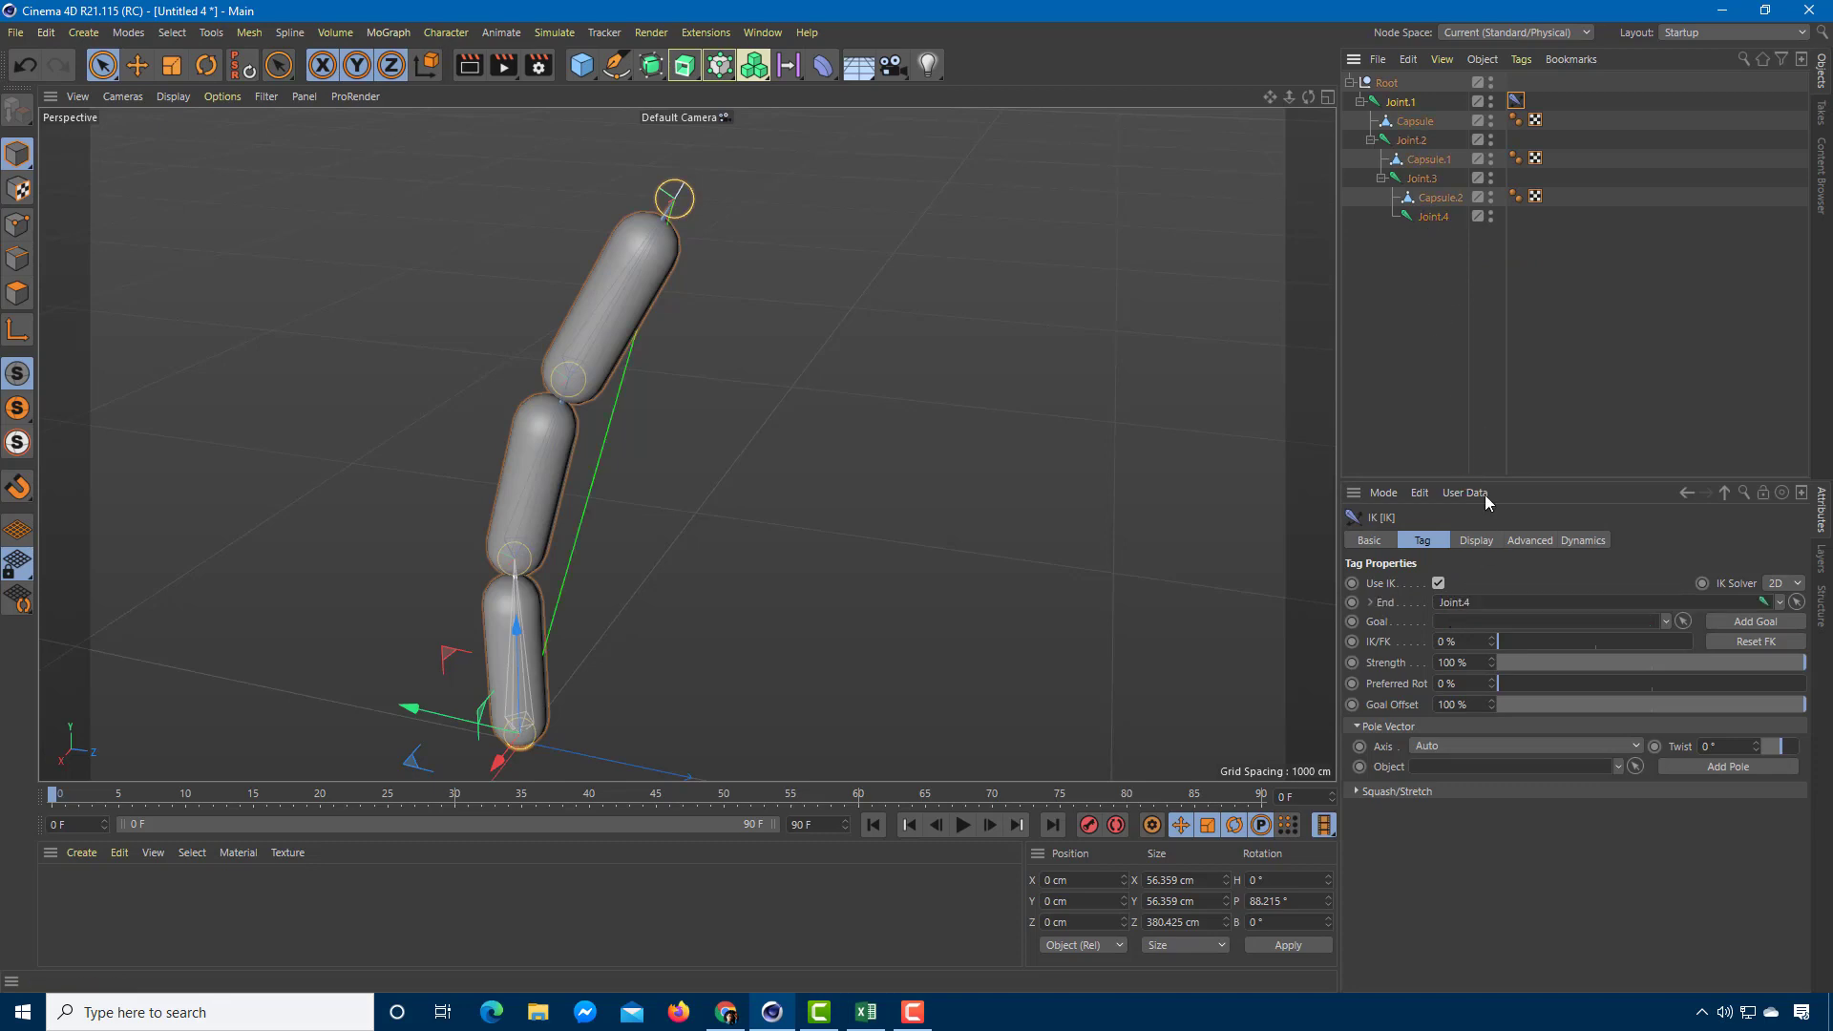
click(1413, 105)
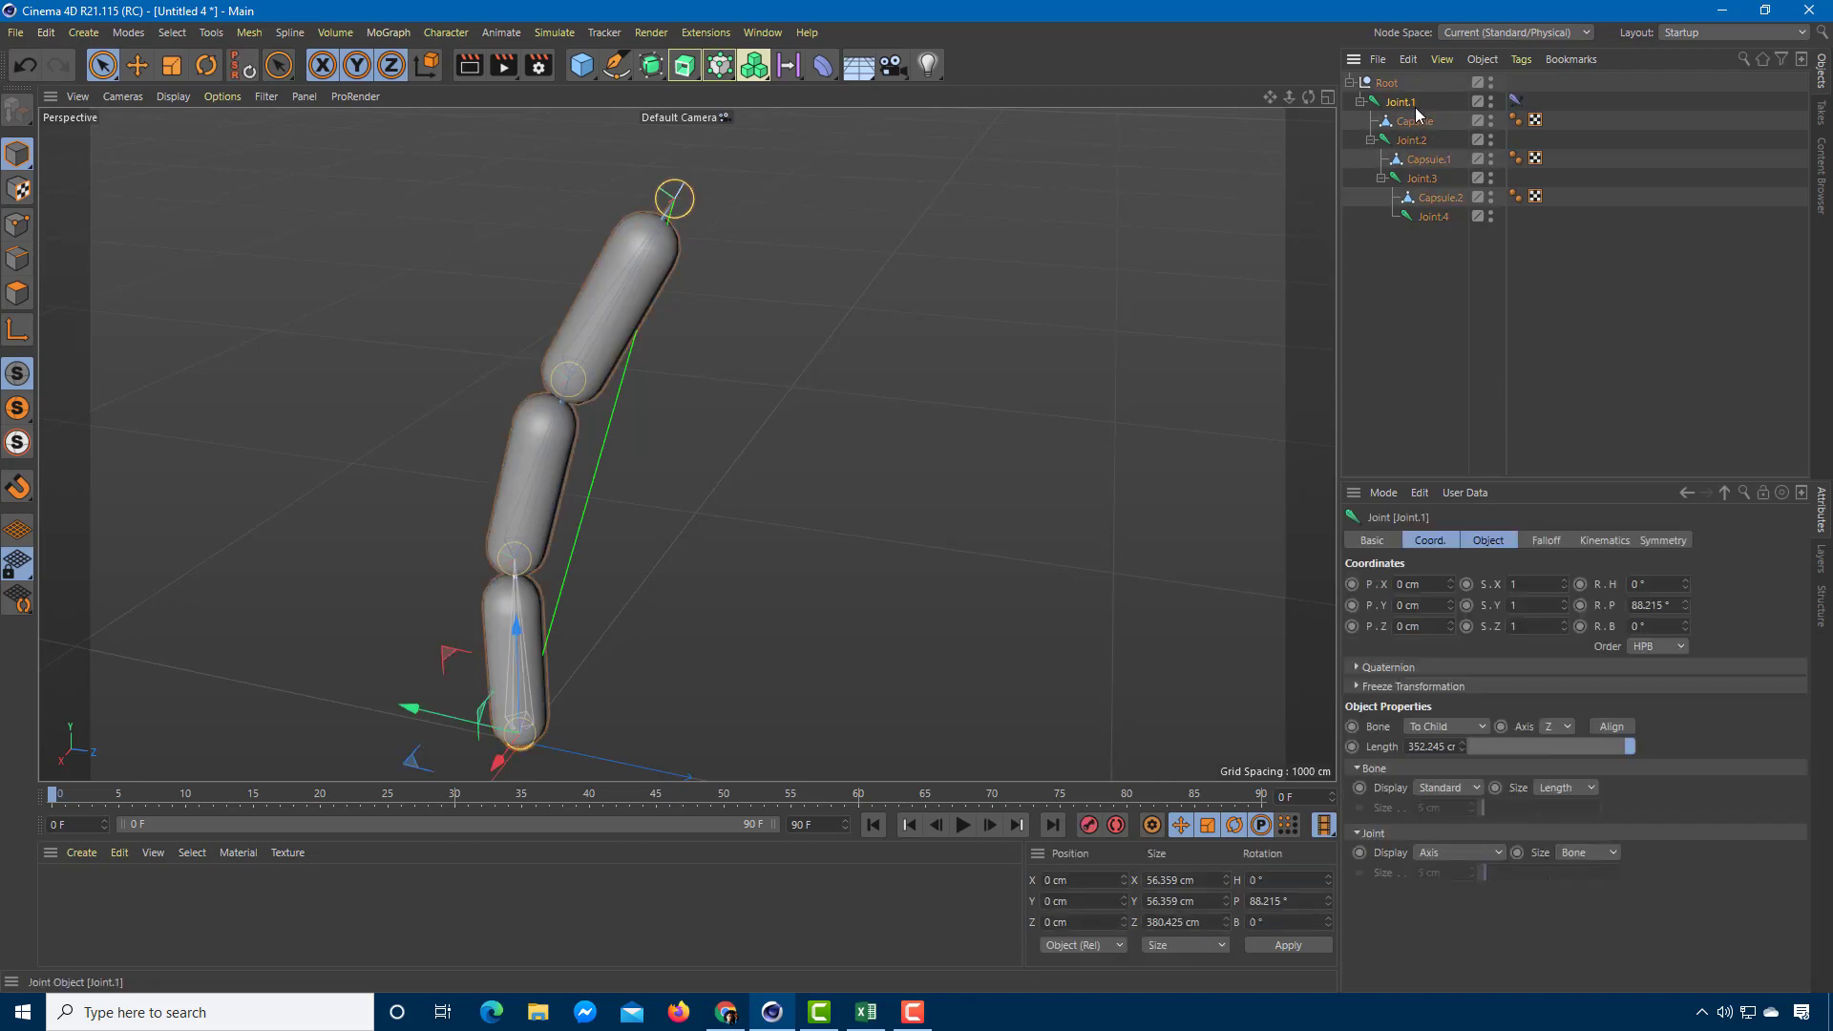
click(1515, 101)
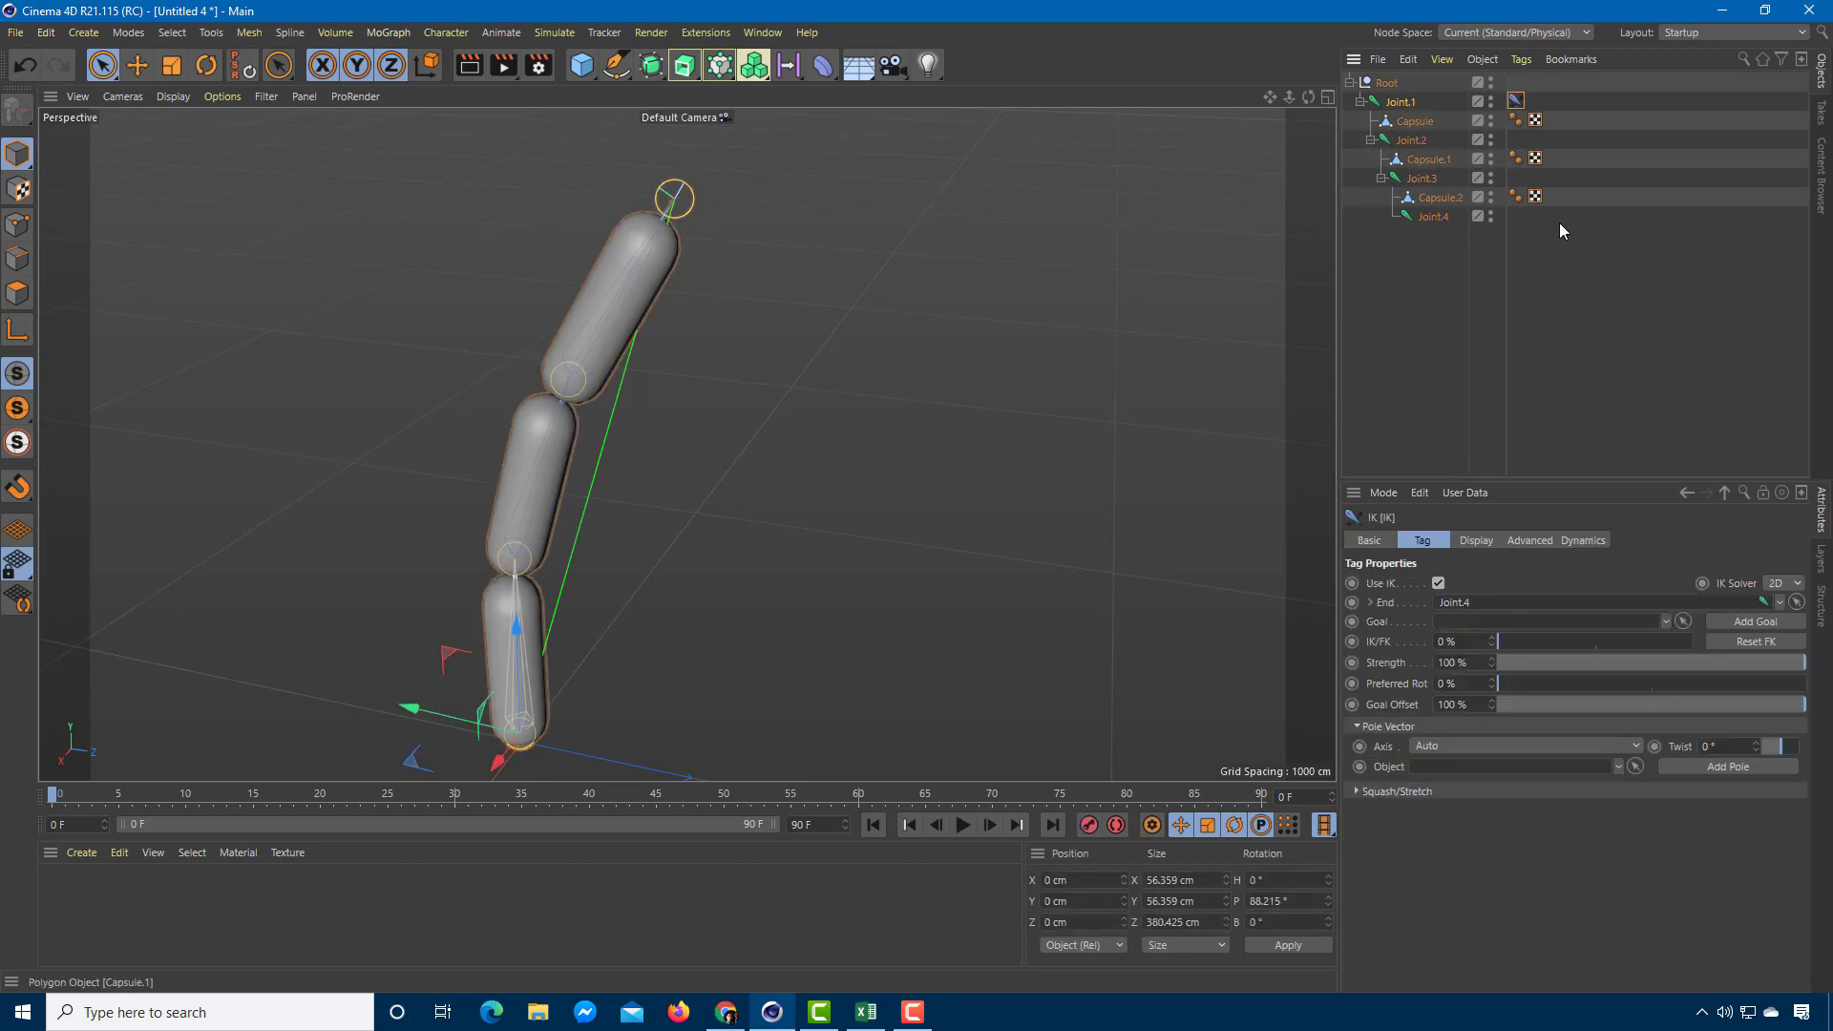
click(1737, 626)
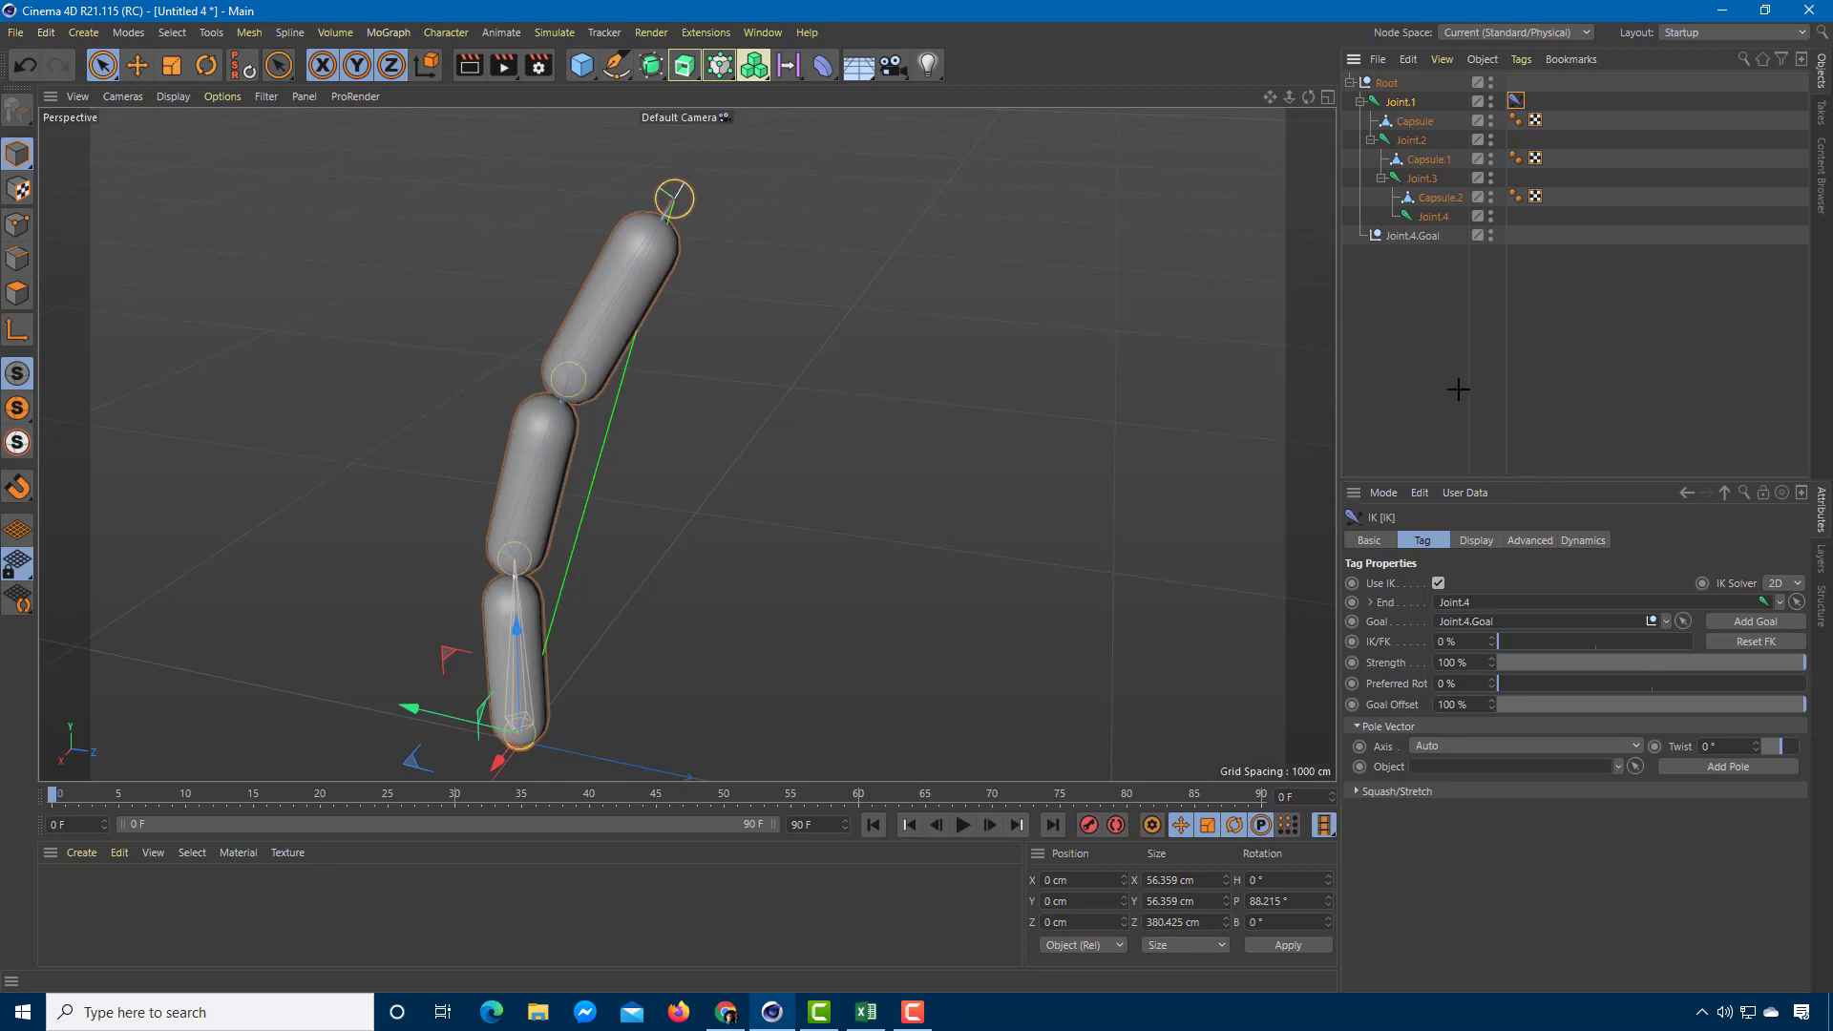
click(1411, 237)
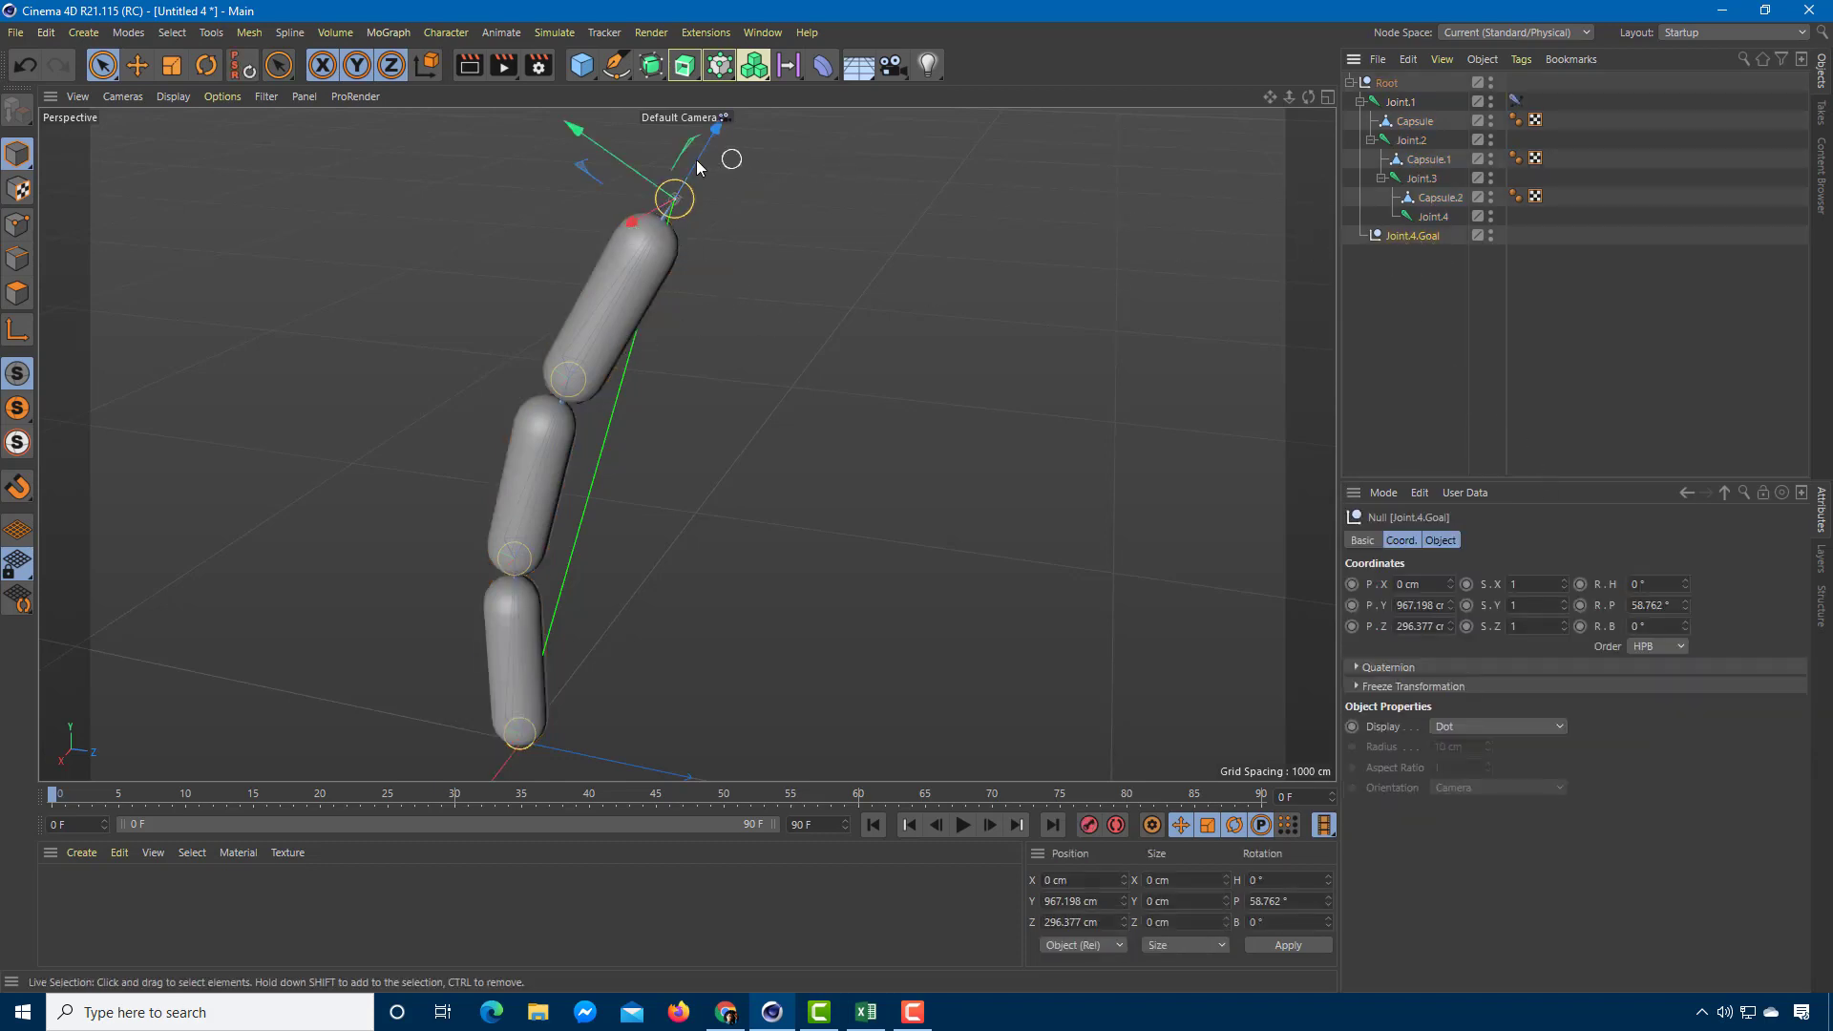
Drag the Joint.4.Goal null down and to the left so the capsule chain bends and folds.
drag(601, 146, 678, 208)
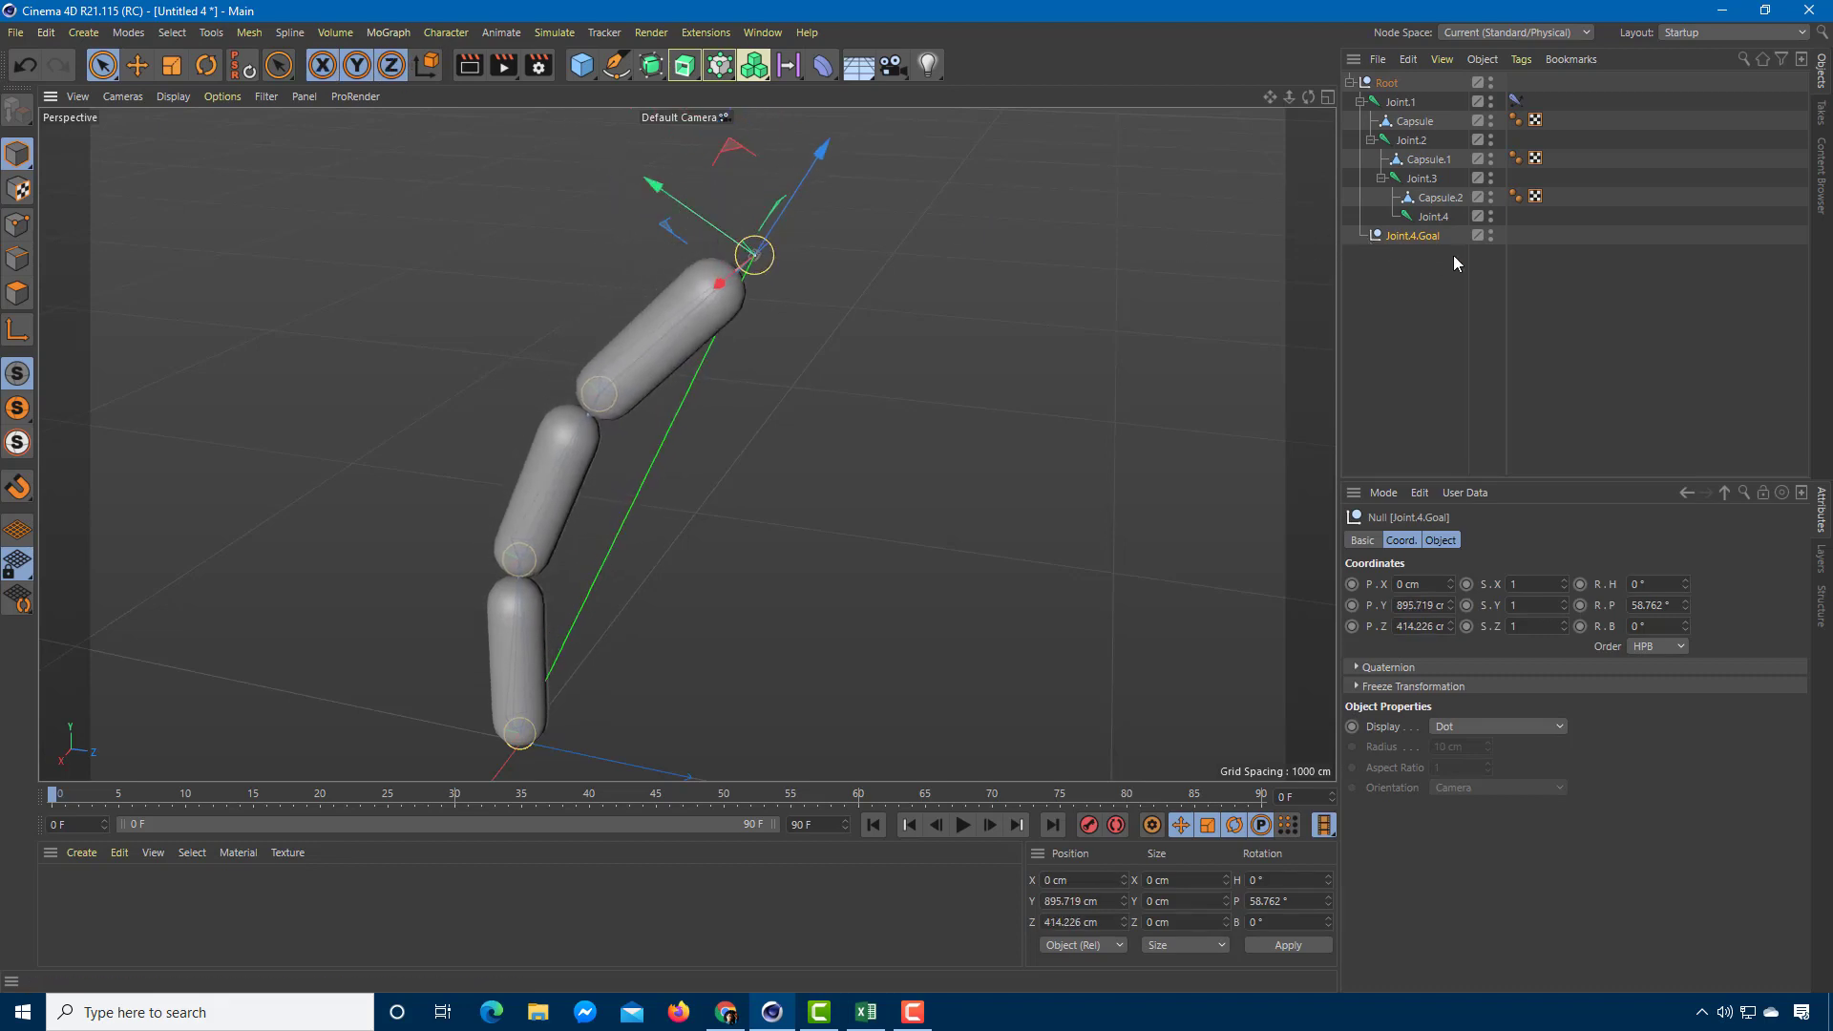
drag(788, 206, 638, 304)
drag(775, 163, 914, 178)
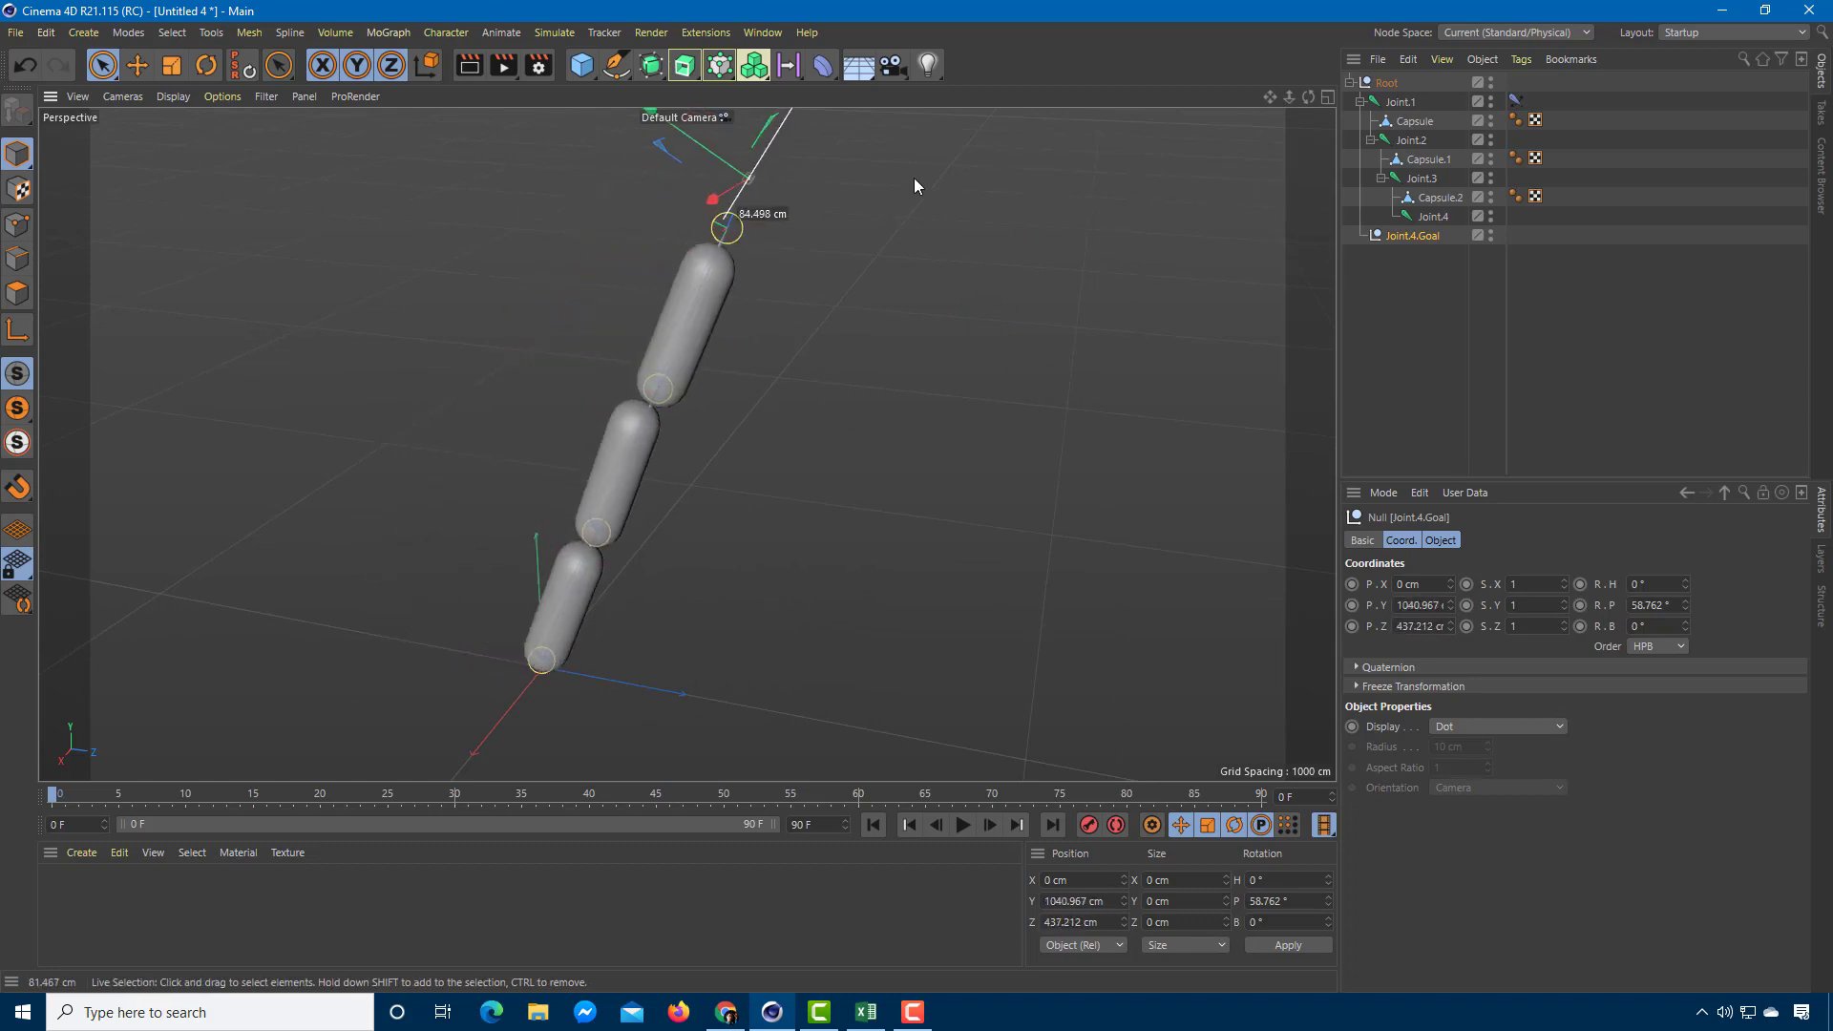
click(696, 324)
Raise Joint.4.Goal so the capsule chain stands straight upright.
scroll(796, 386, down, 4)
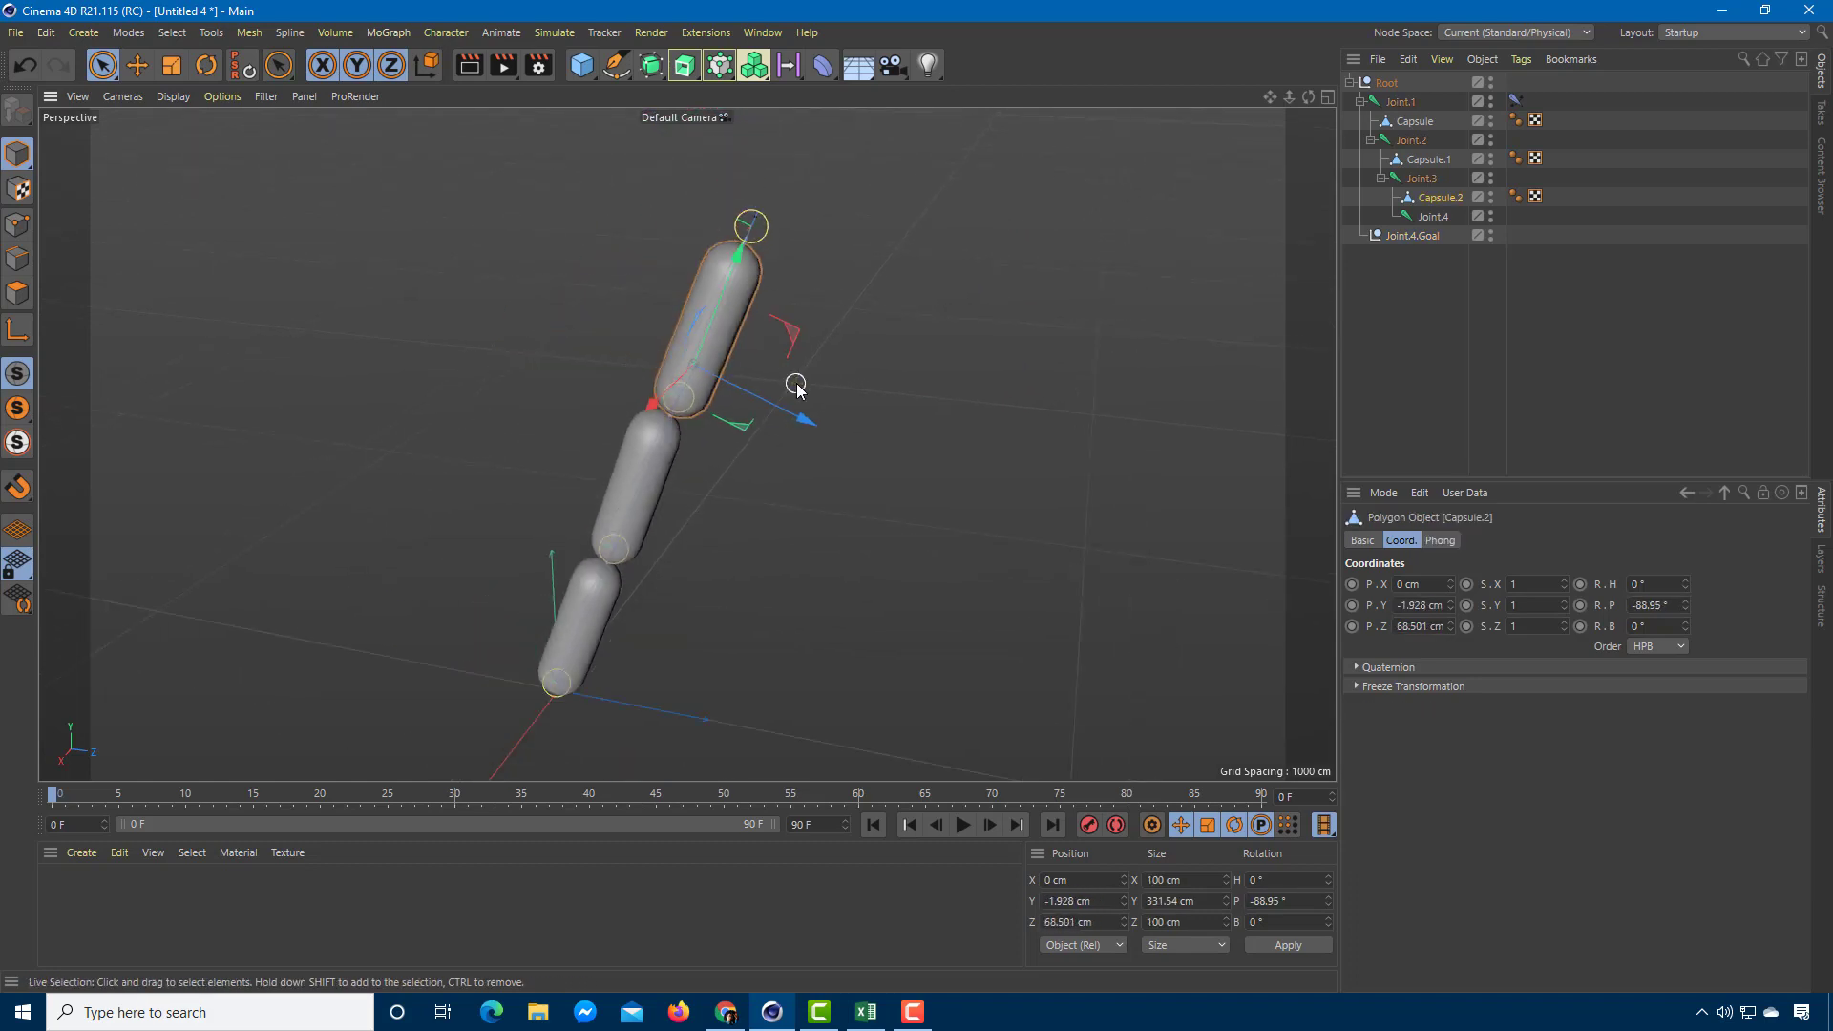
click(1406, 238)
alt+drag(892, 291, 753, 439)
drag(701, 235, 573, 248)
Nudge Capsule.2, Capsule.1 and the bottom Capsule slightly along Z into line with their bones.
click(1427, 199)
scroll(683, 378, up, 2)
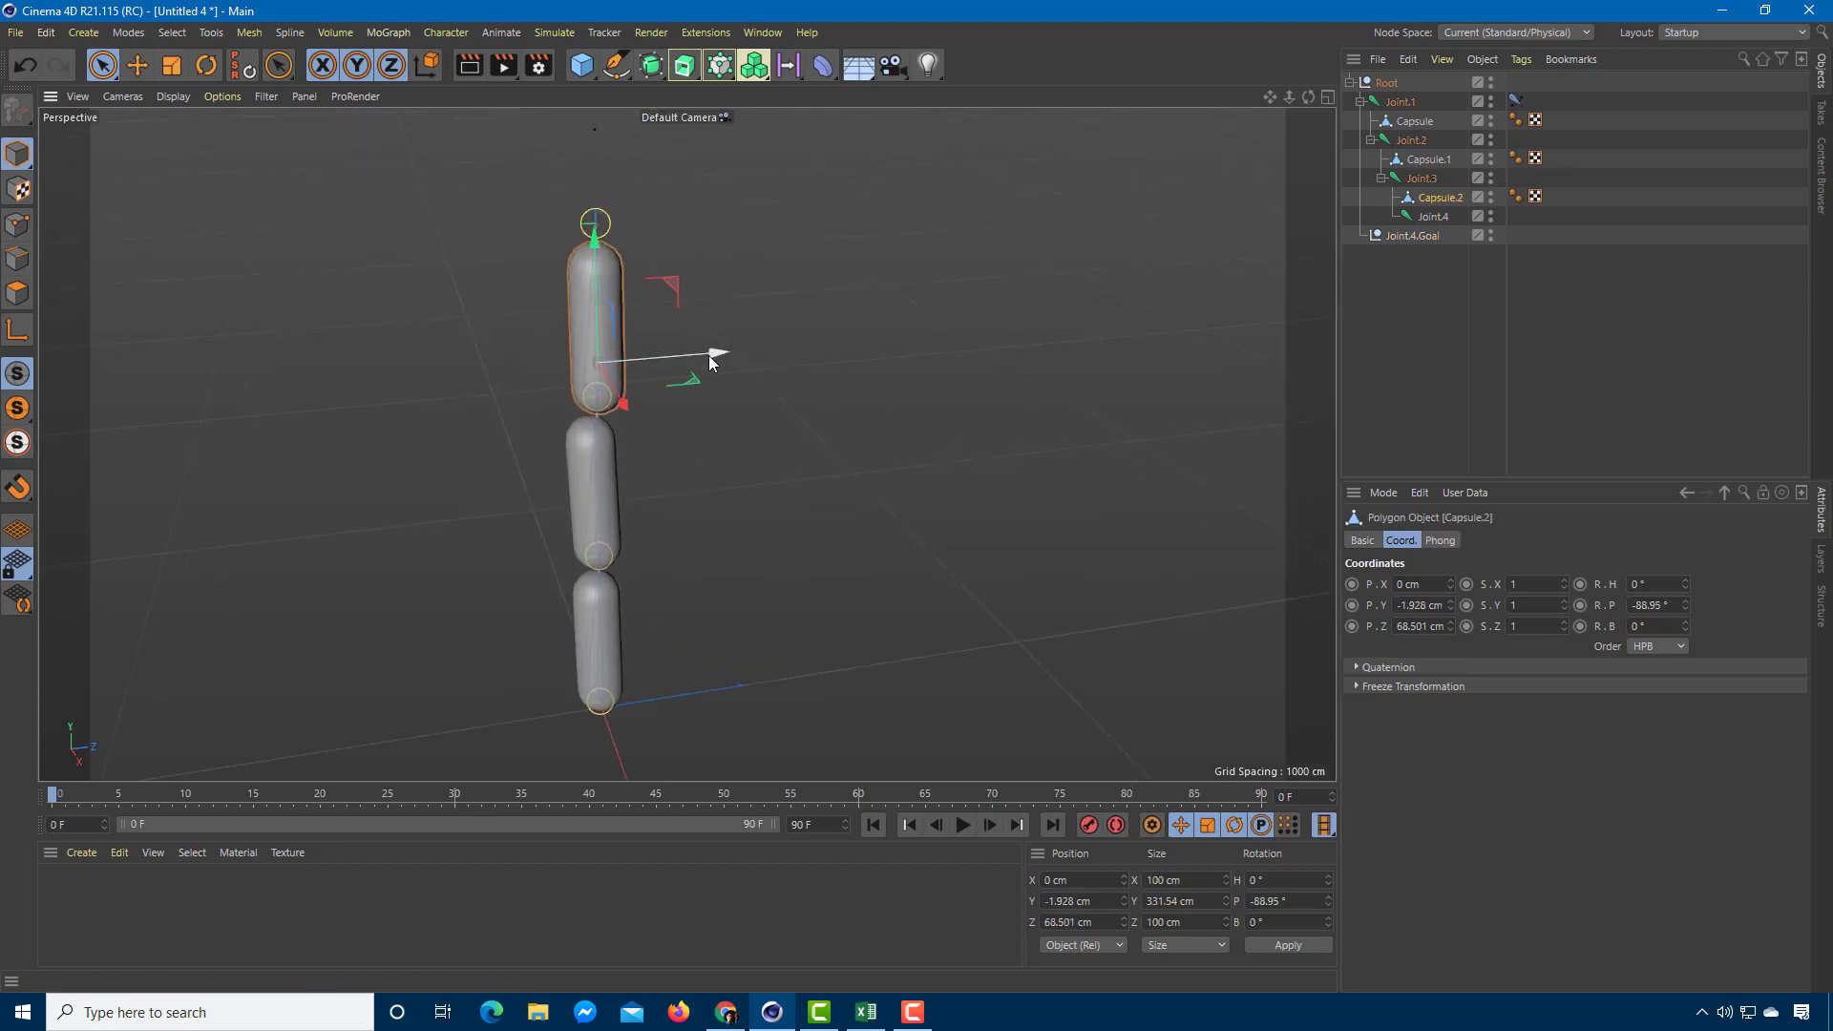
drag(711, 355, 707, 355)
click(1428, 159)
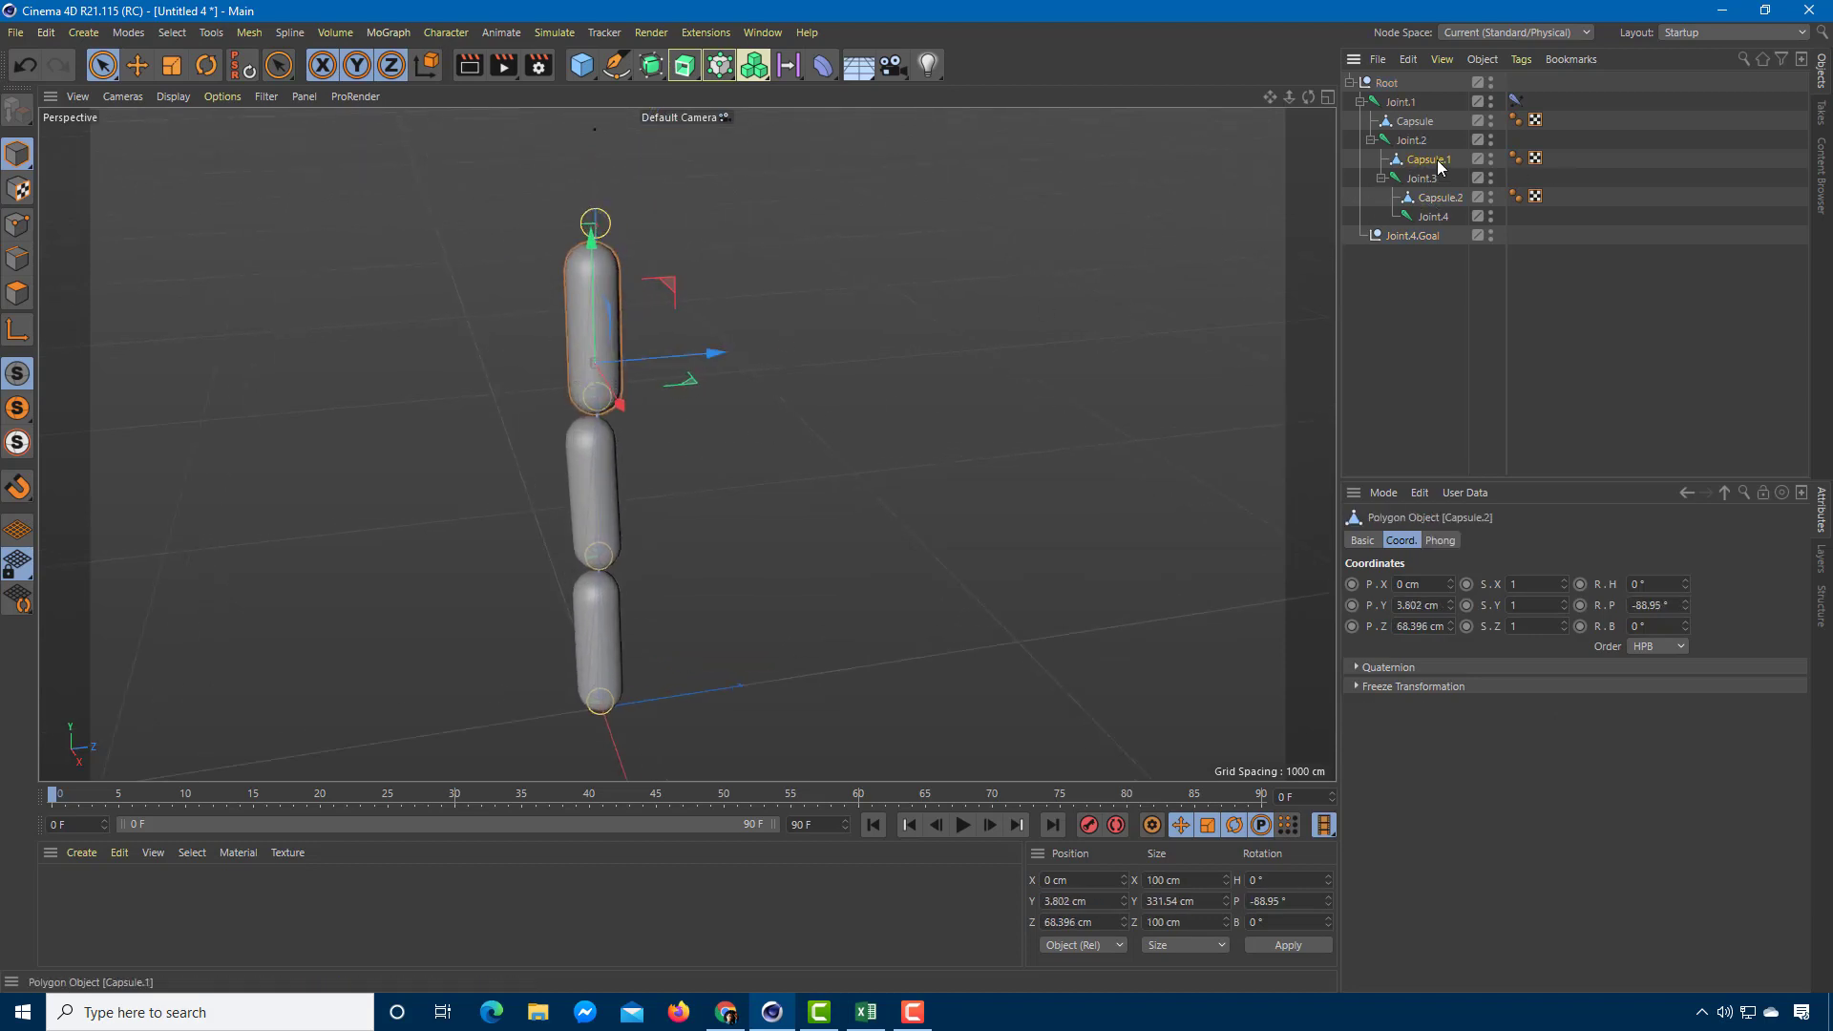
drag(749, 487, 722, 514)
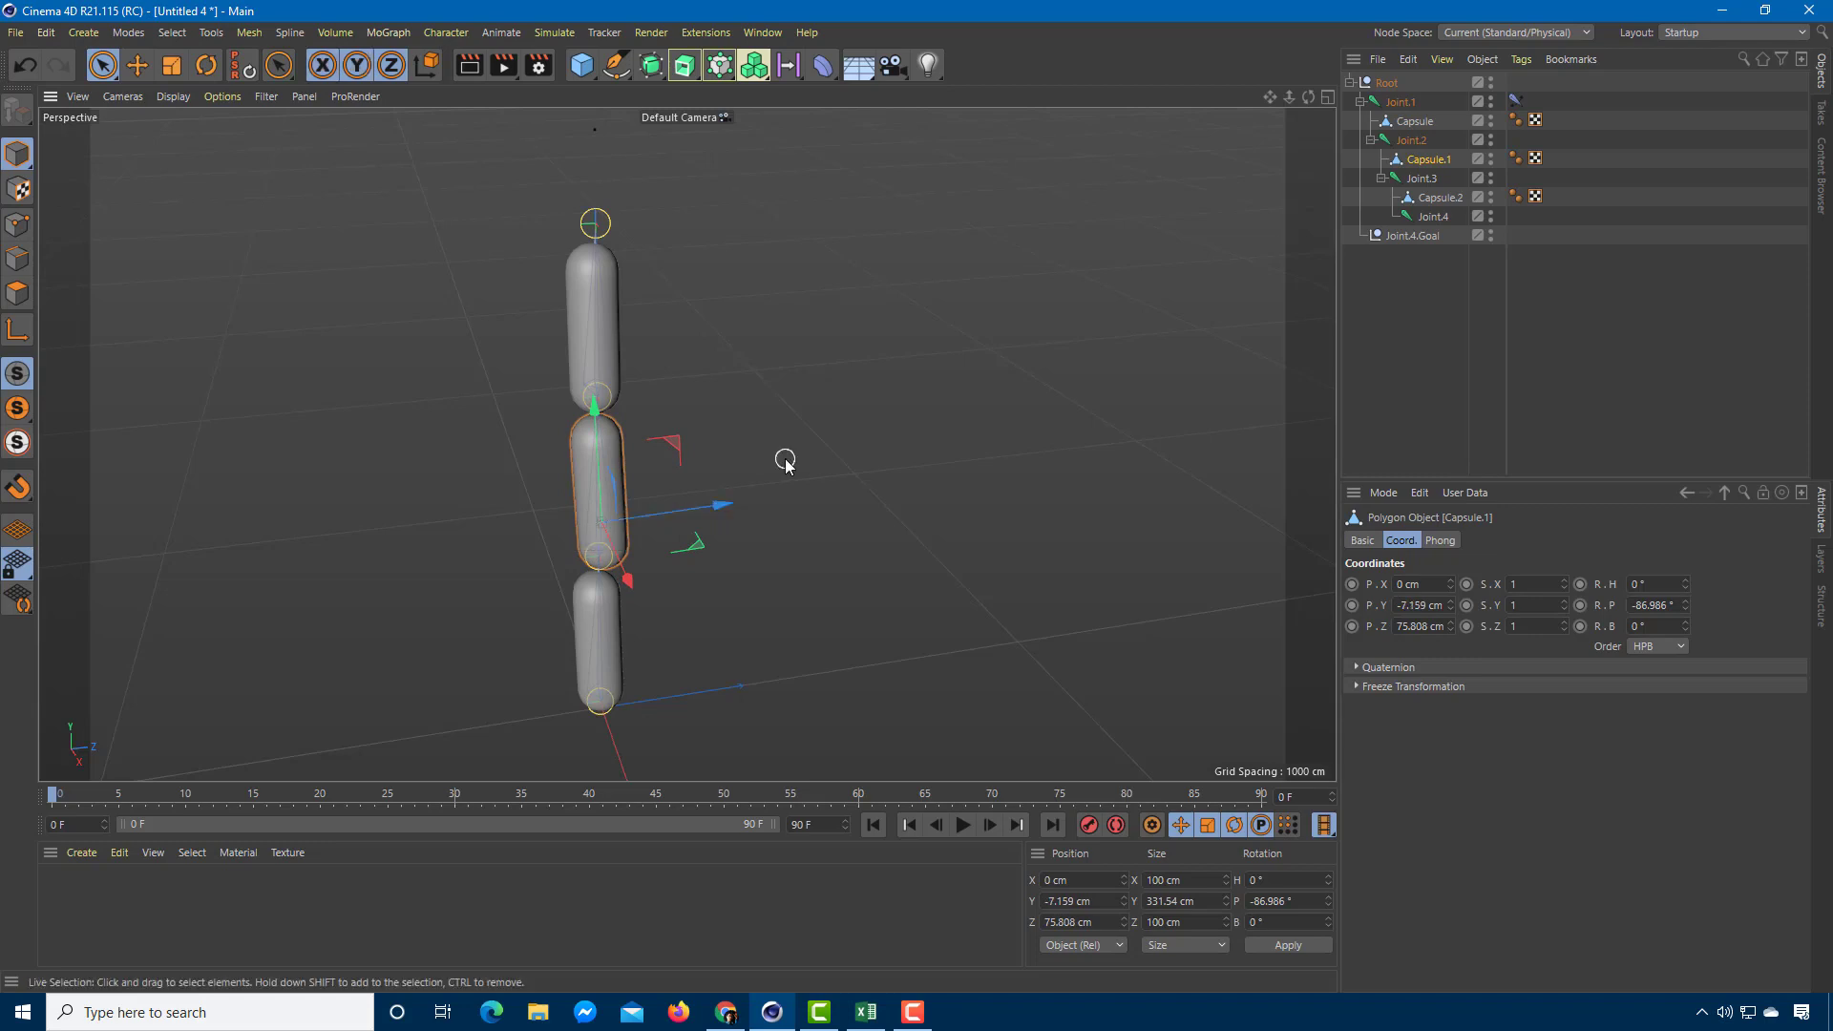
click(1408, 122)
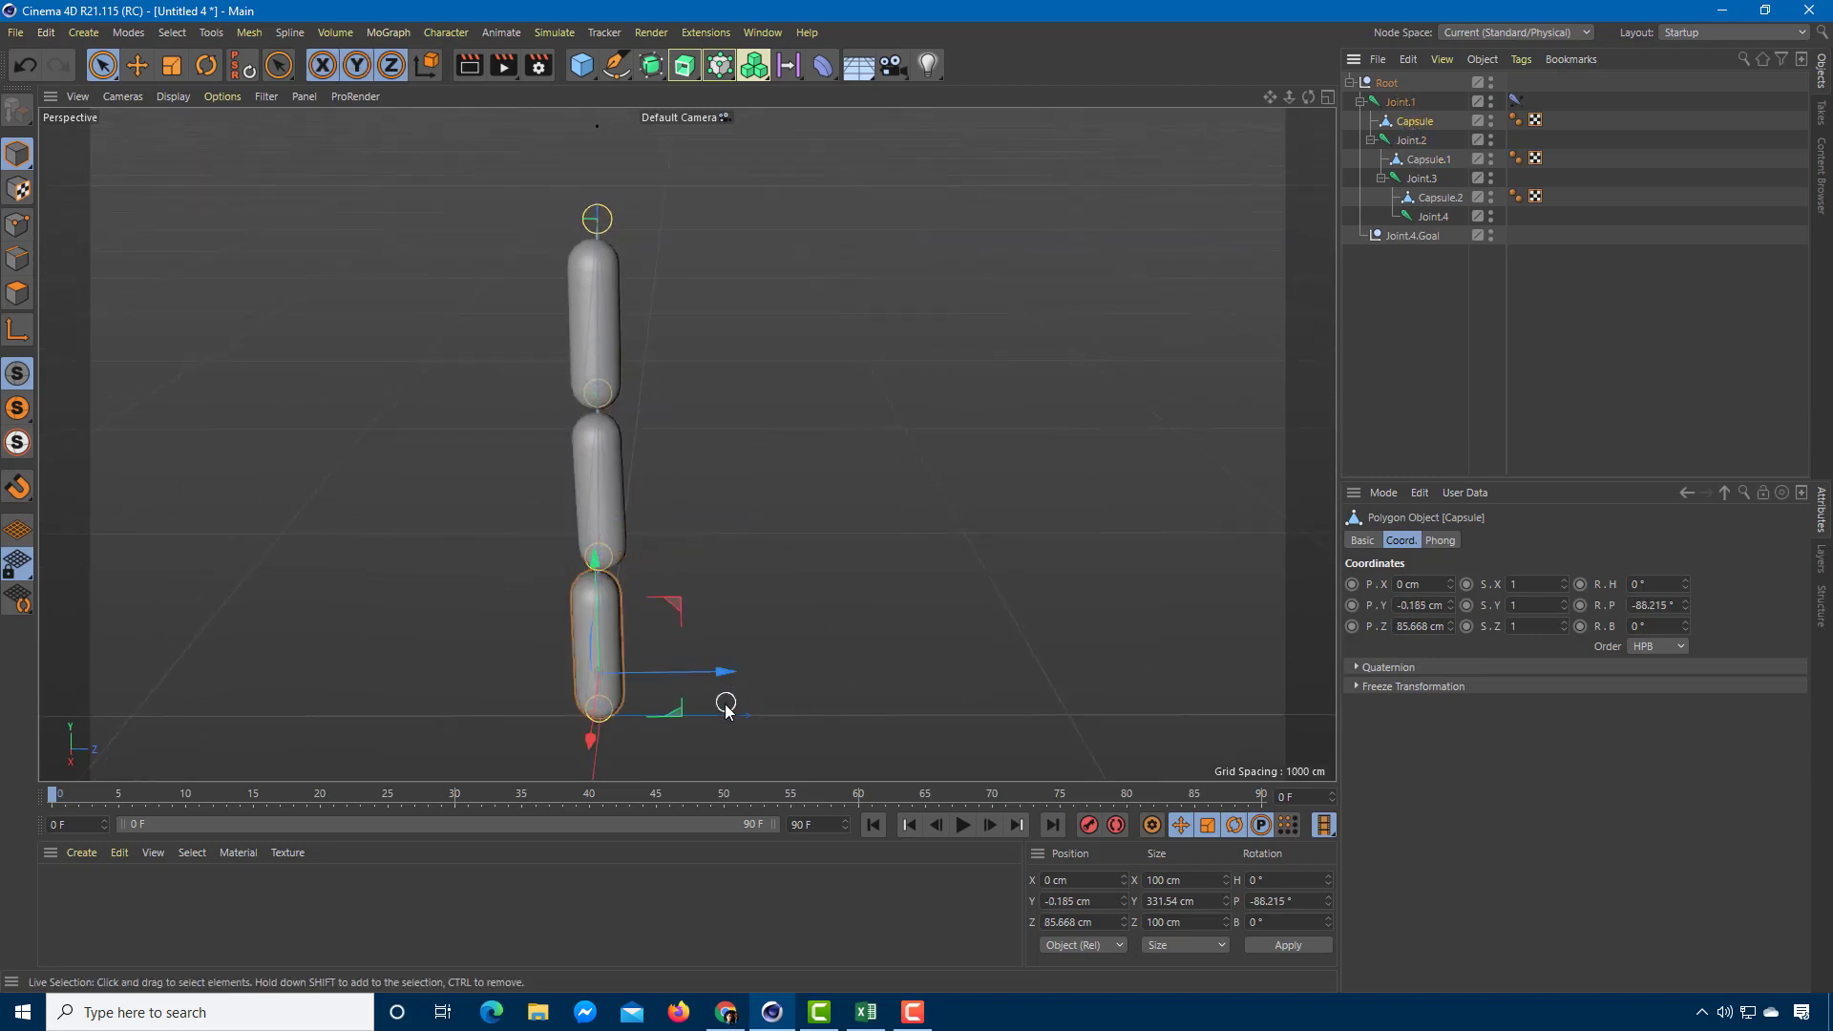
drag(716, 672, 729, 674)
Reselect the Joint.4.Goal null in the Object Manager.
scroll(734, 211, down, 3)
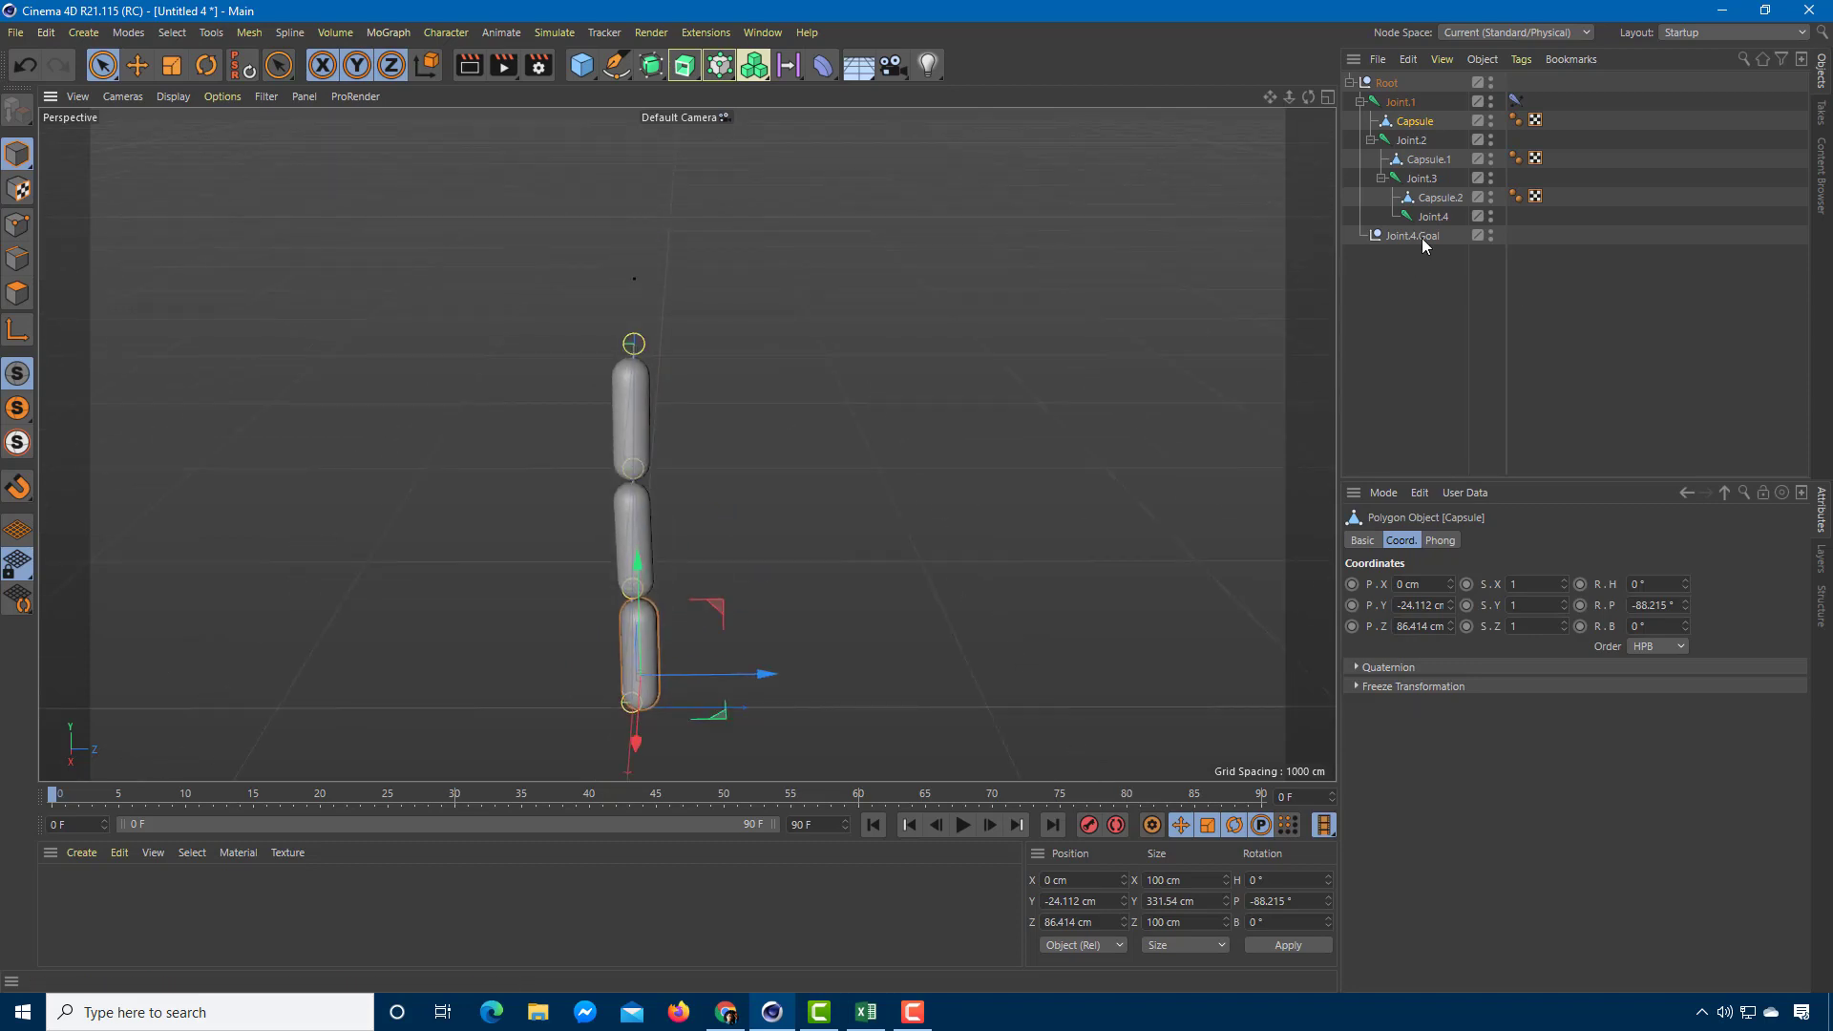
click(1413, 236)
click(628, 232)
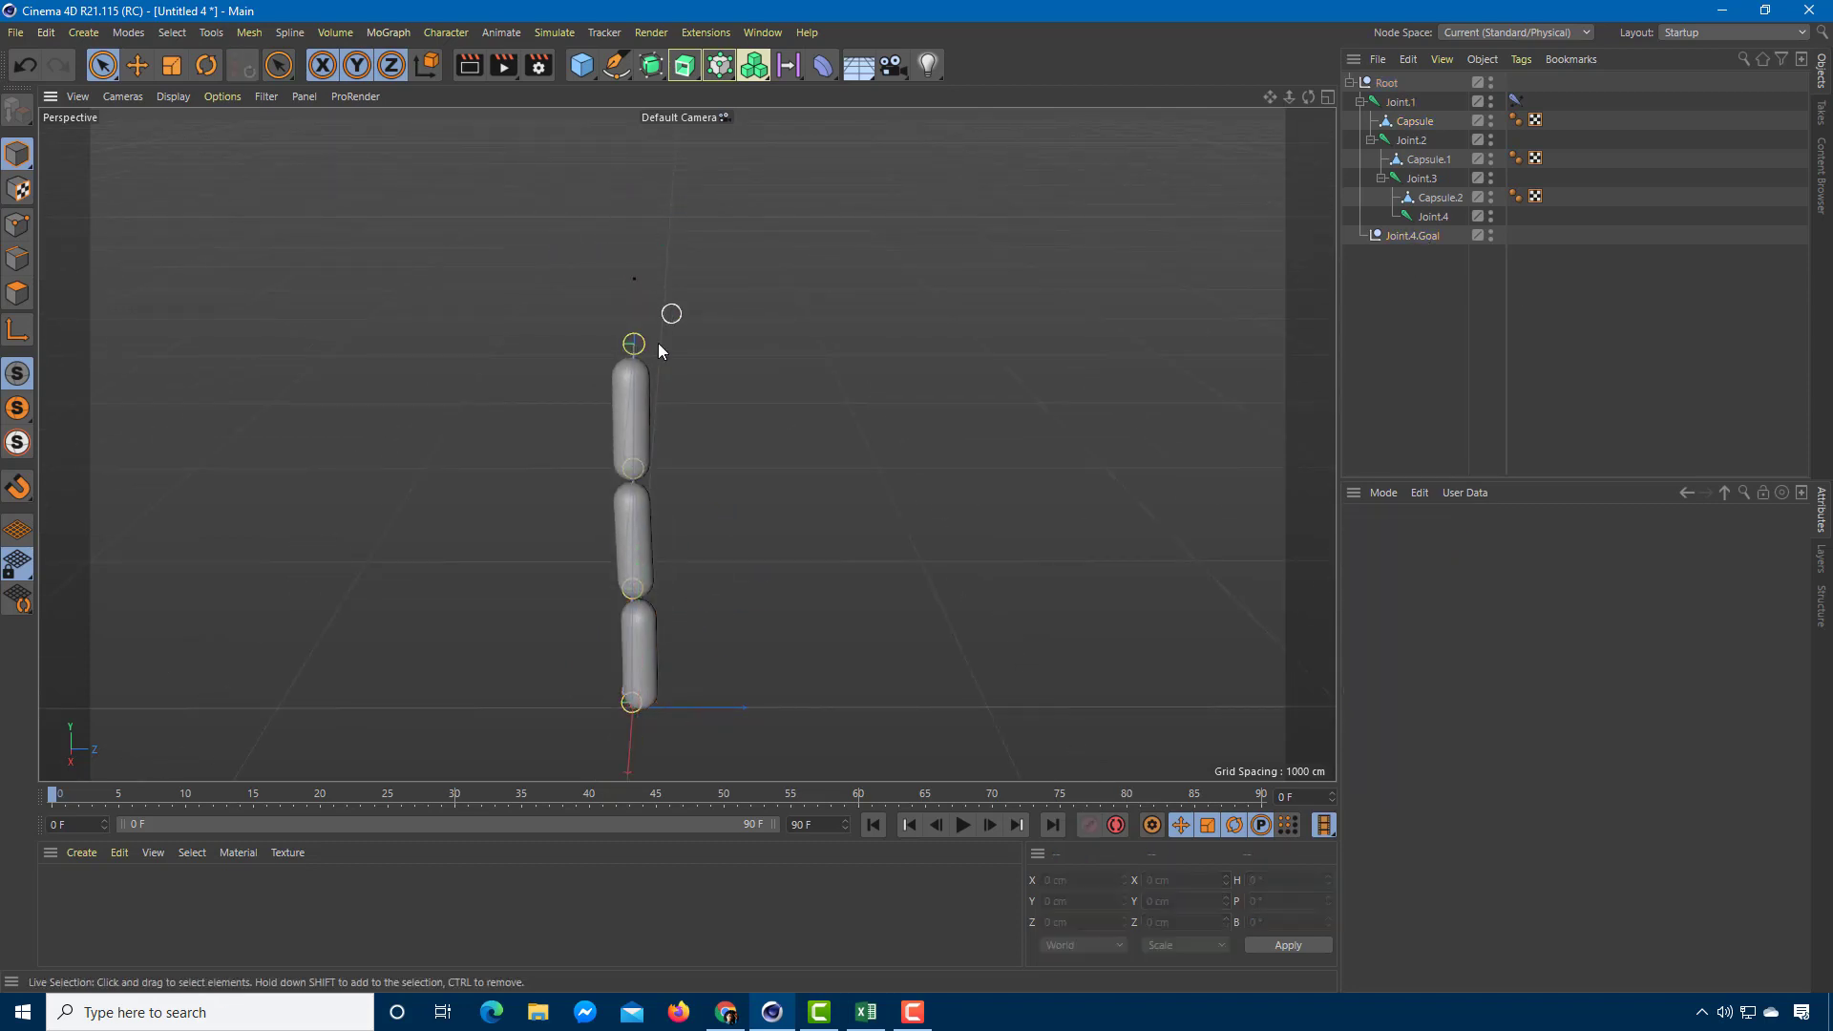
click(1411, 236)
Move Joint.4.Goal downward so the capsule arm bends.
click(602, 174)
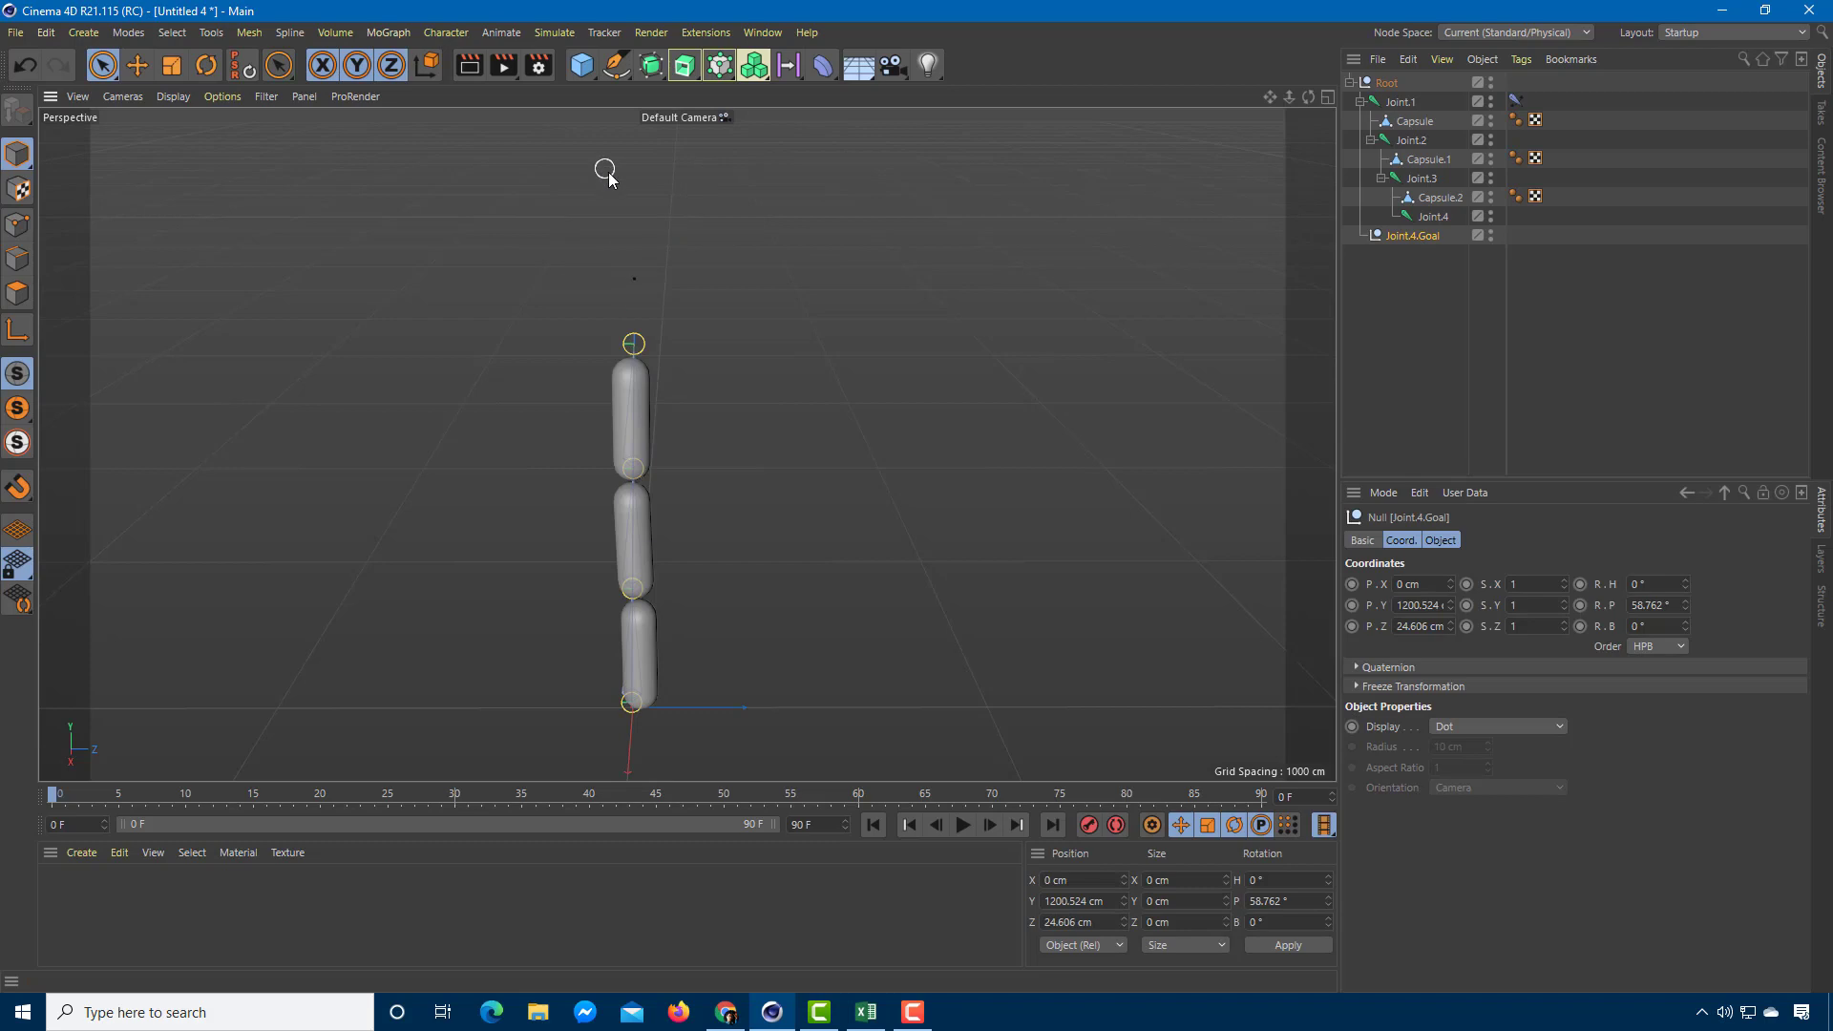
click(1419, 236)
drag(611, 183, 861, 593)
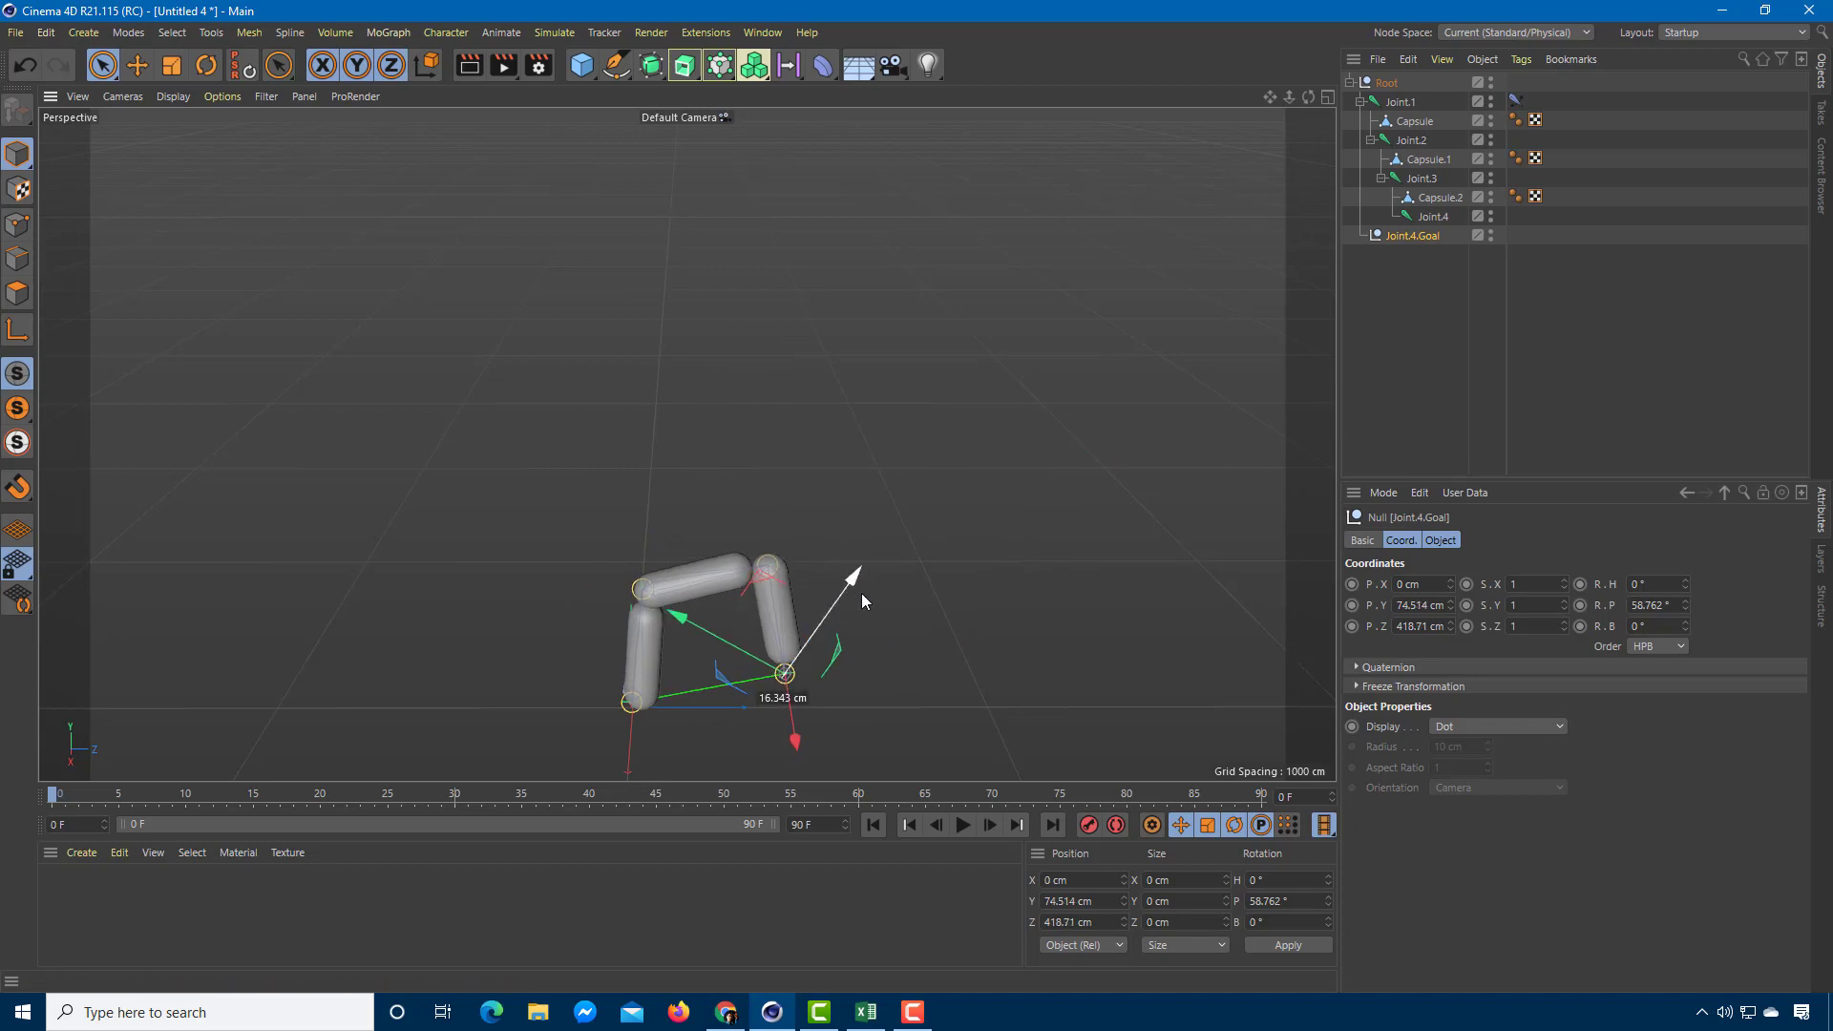
Try moving Joint.3, Joint.4 and the goal together, then undo that move.
shift+click(788, 673)
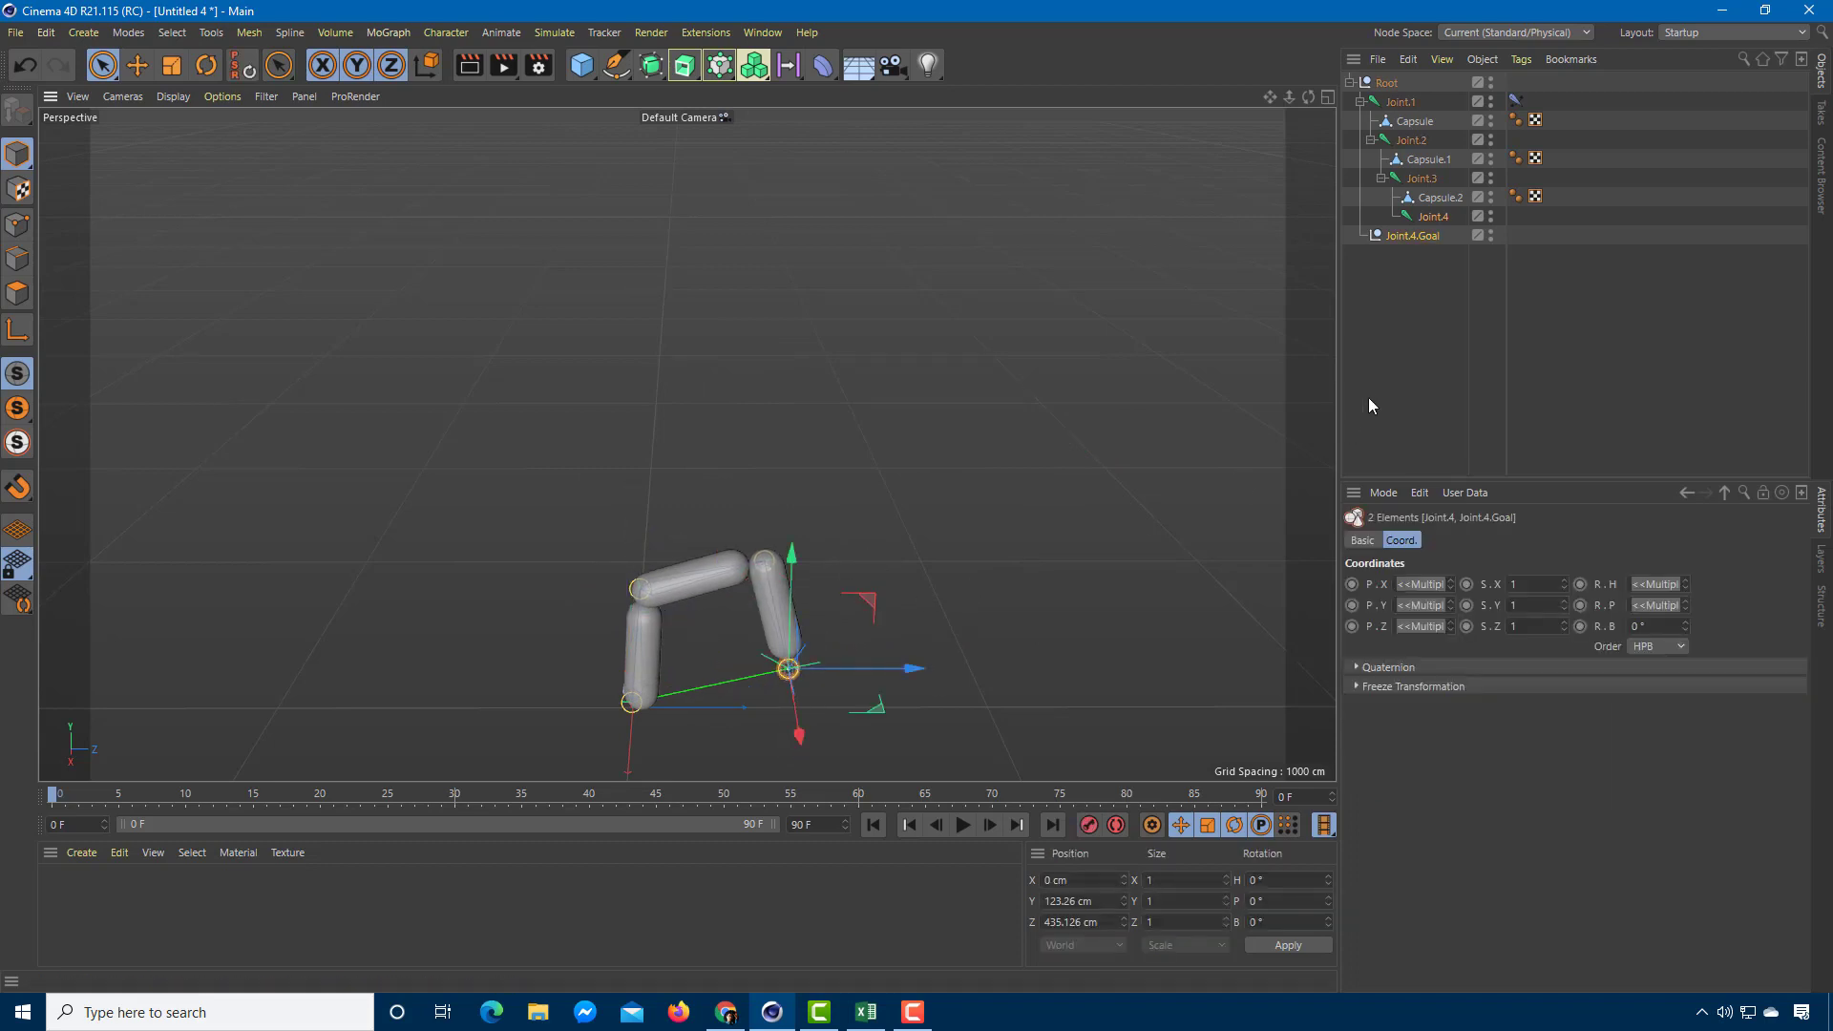
click(908, 687)
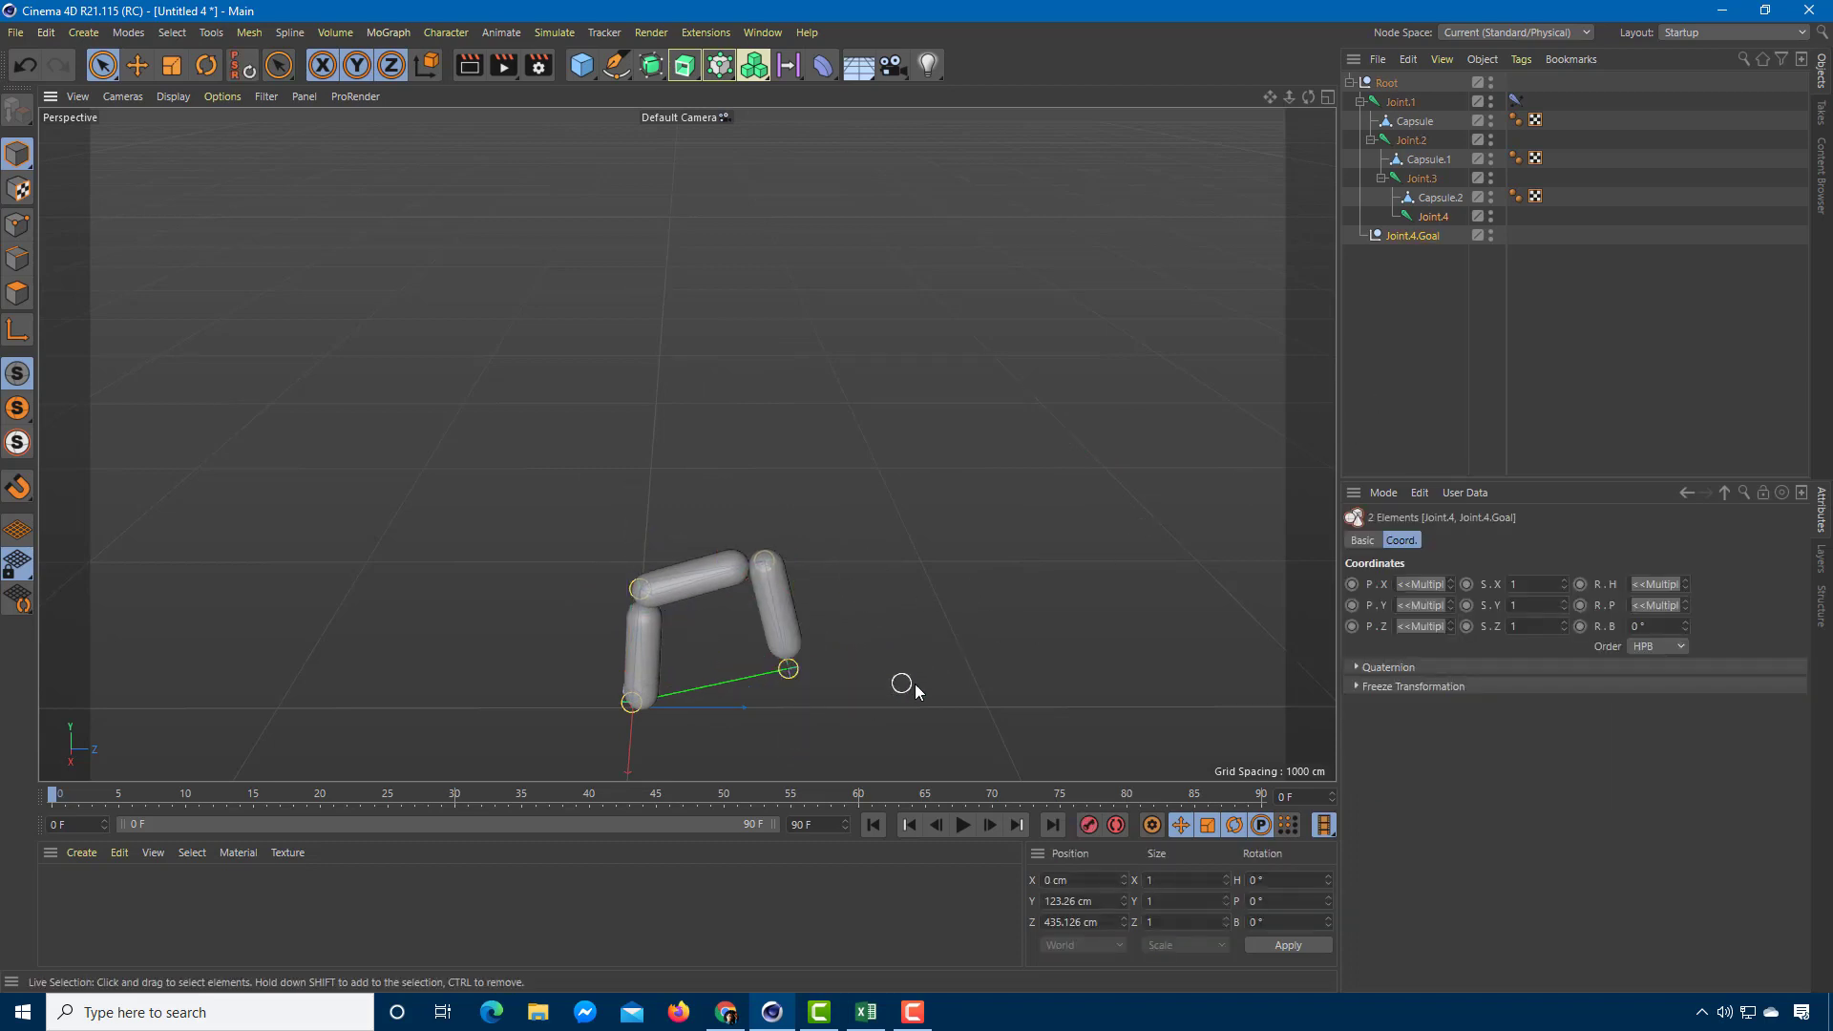
click(790, 669)
drag(869, 619, 940, 634)
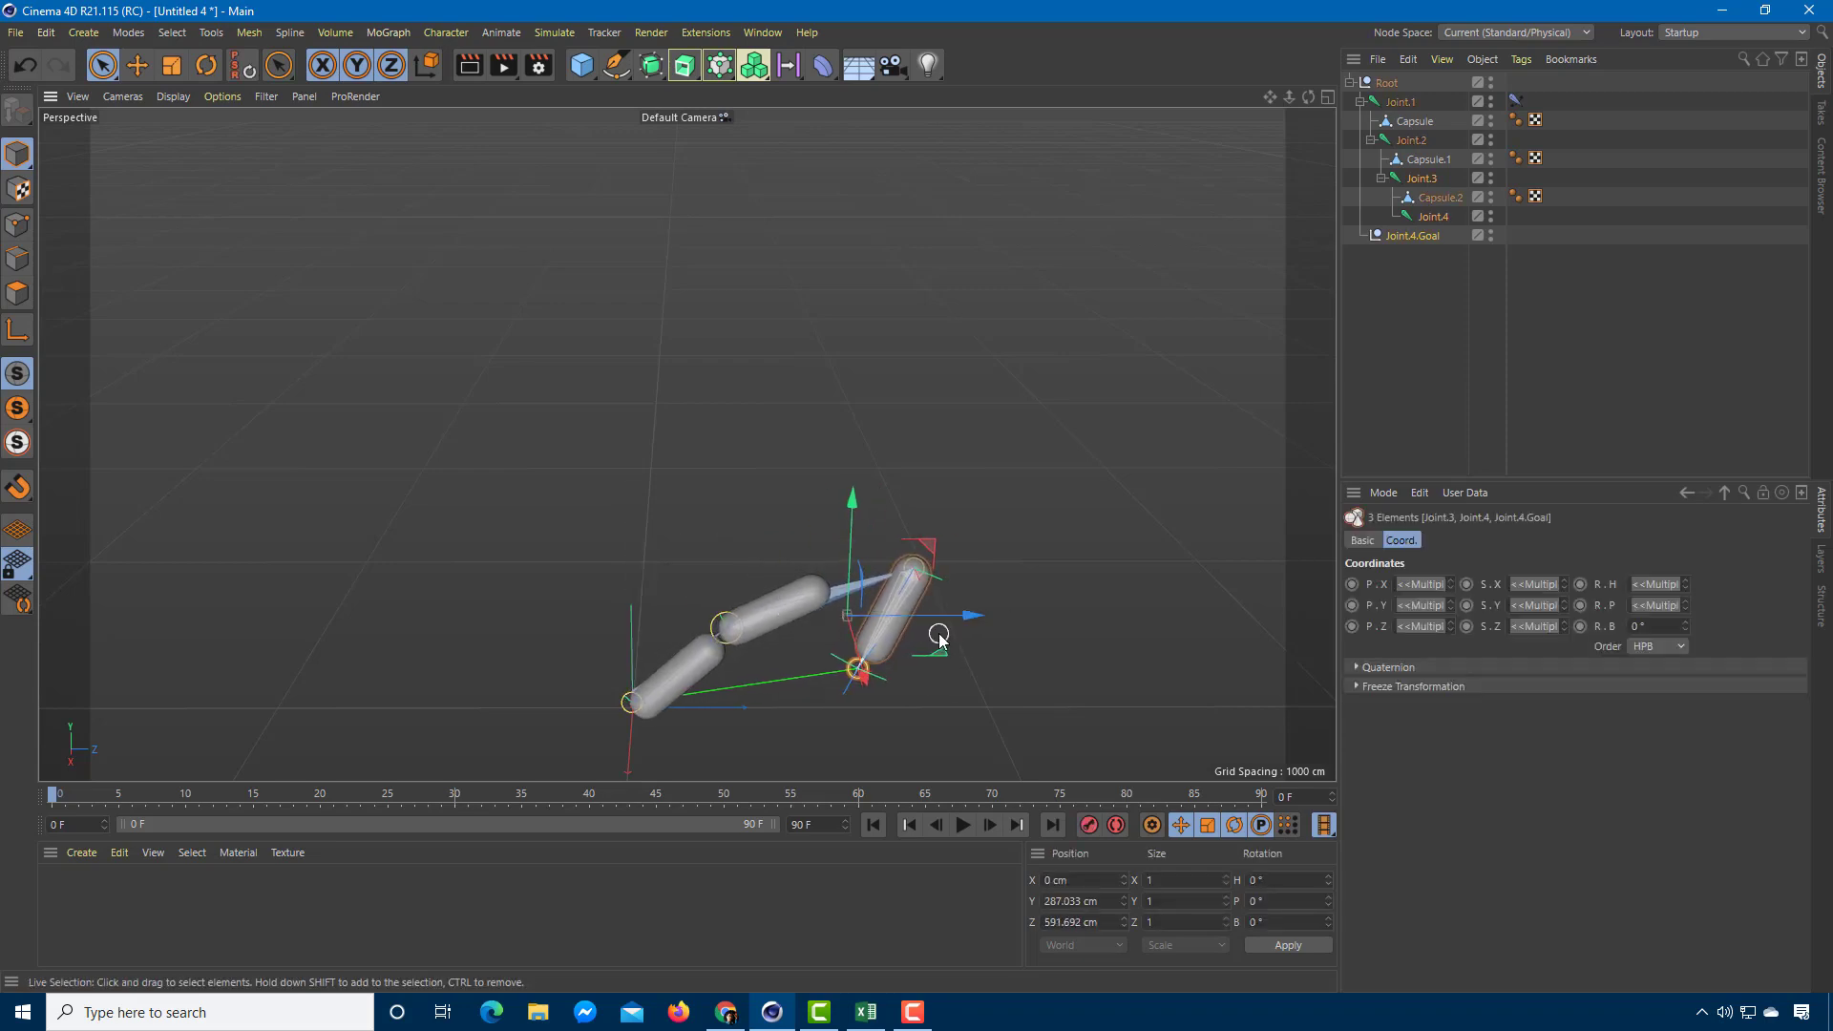
key(ctrl+z)
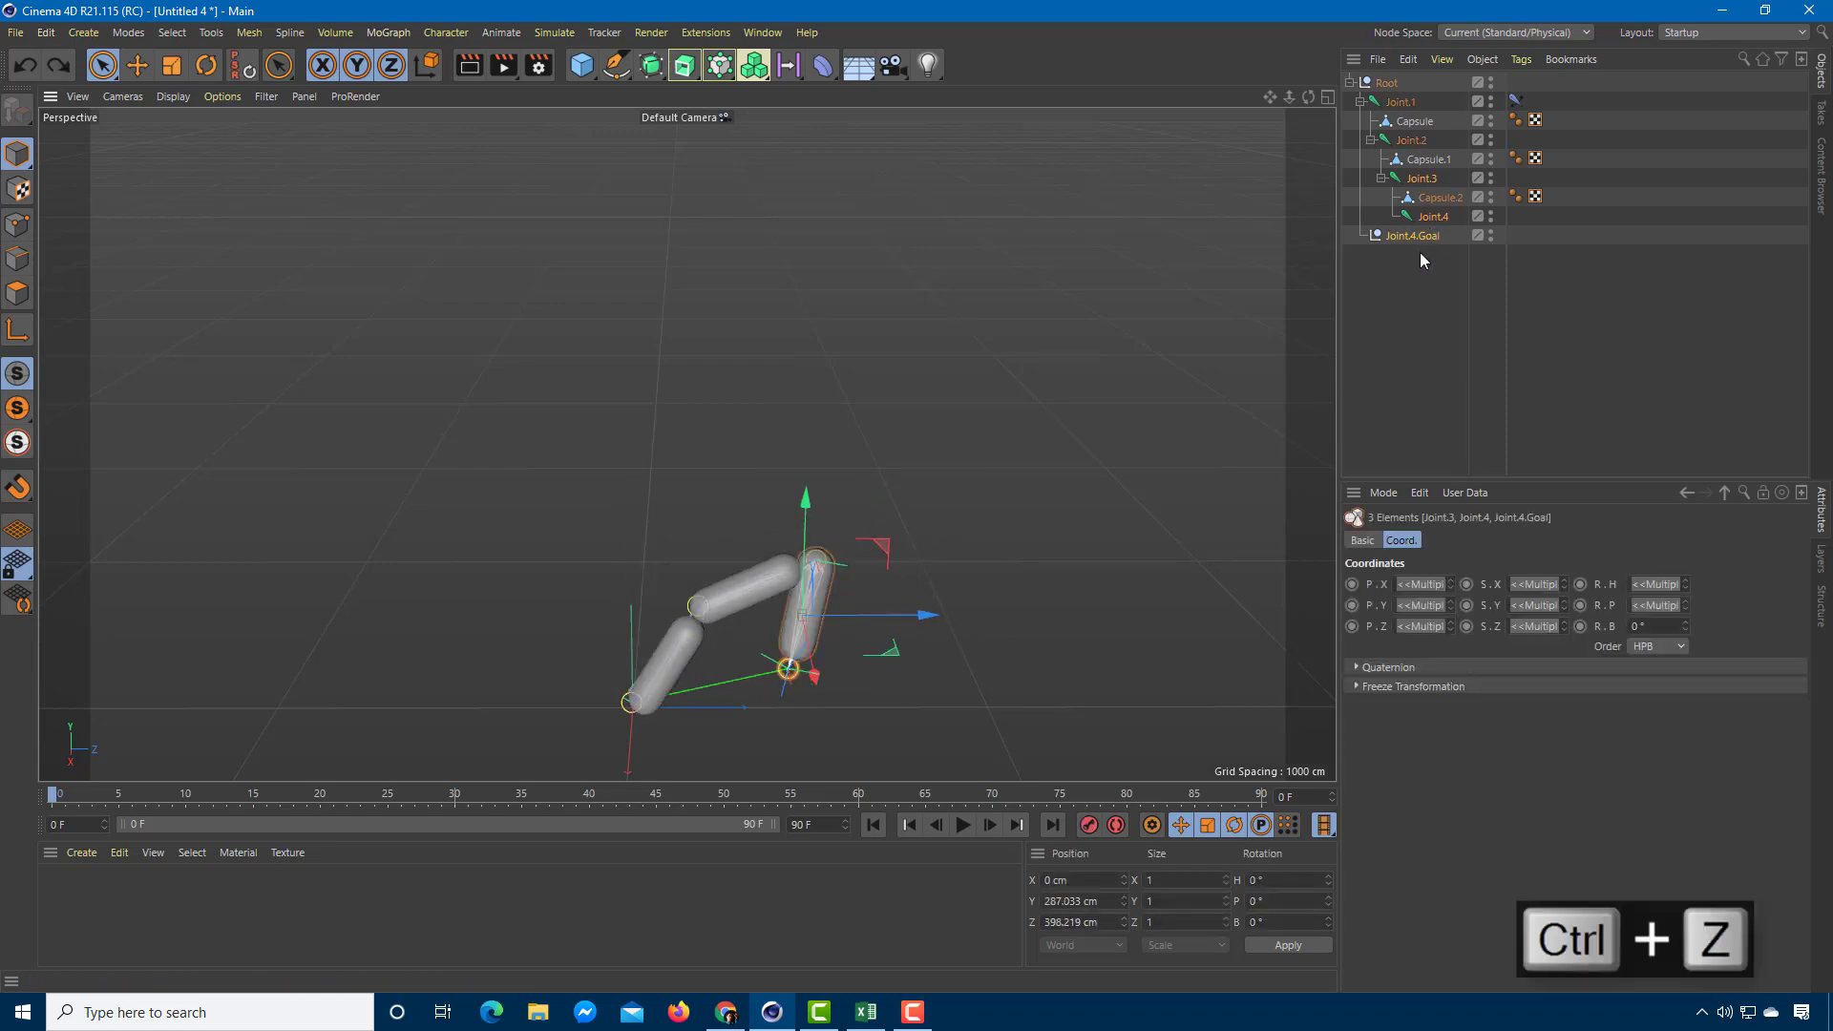
Reselect Joint.4.Goal and drag it to the right, stretching the arm.
click(1412, 238)
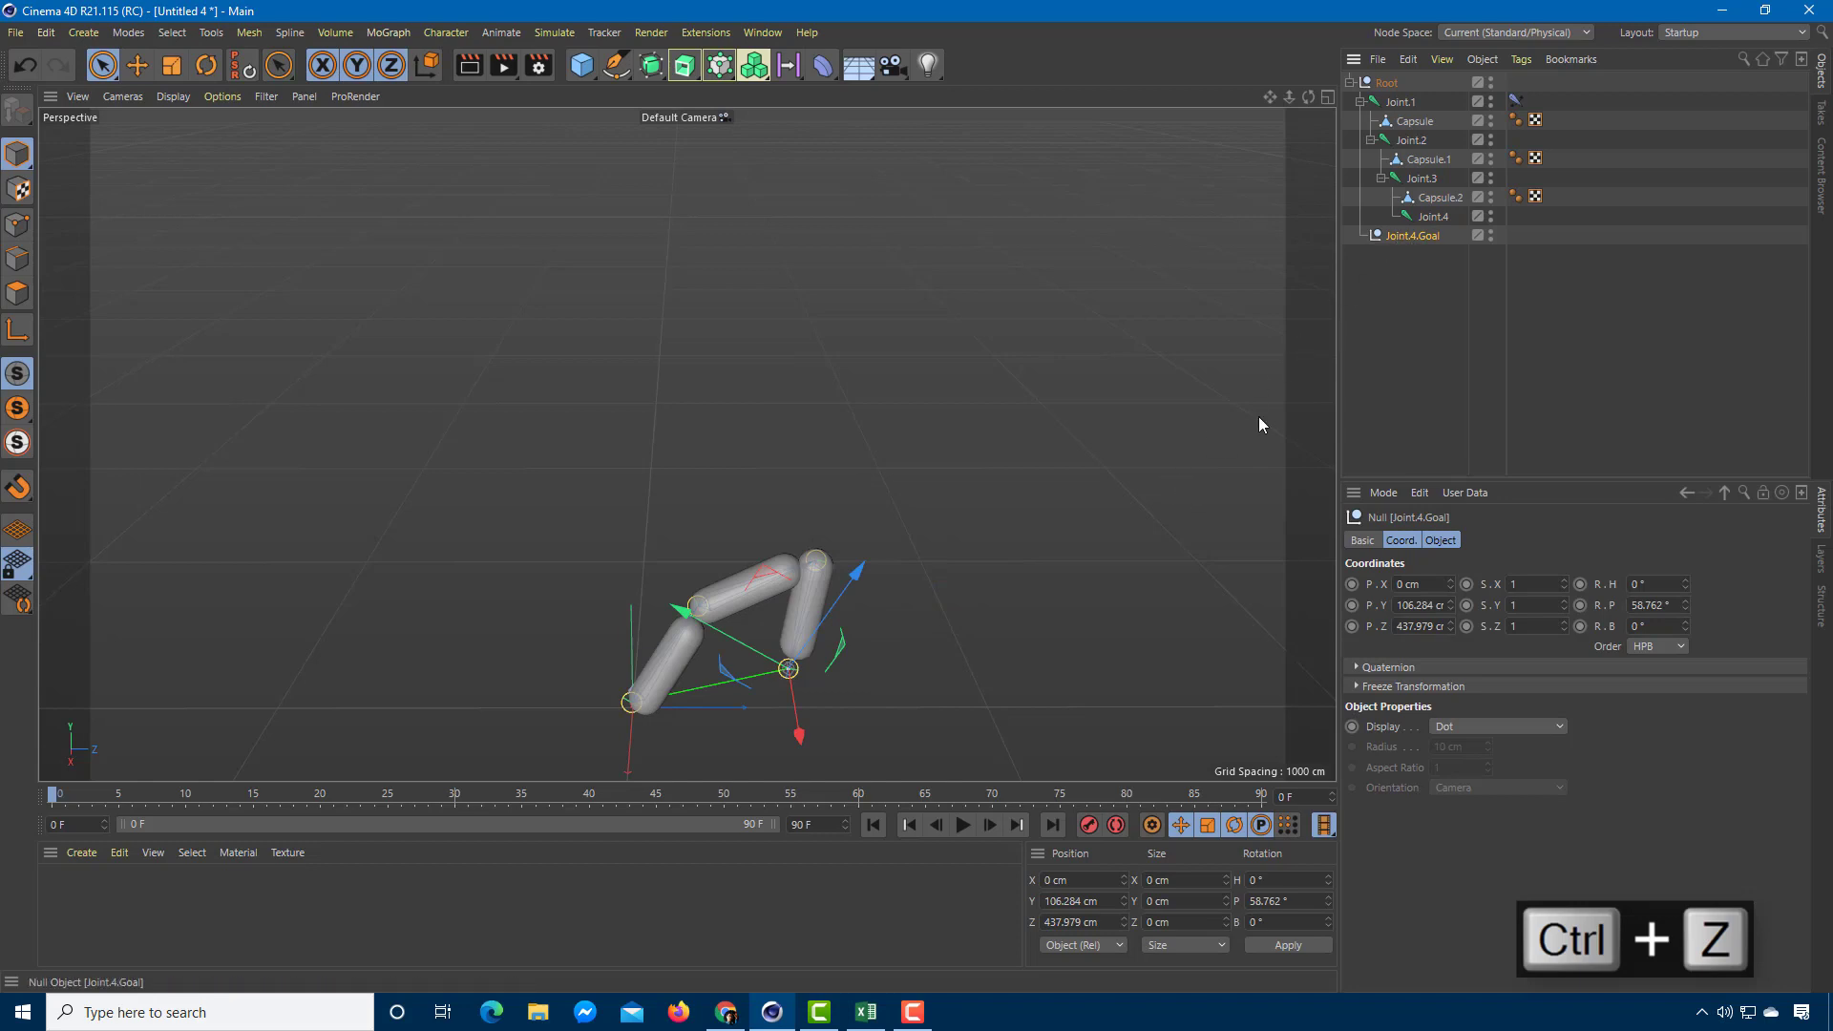
click(834, 646)
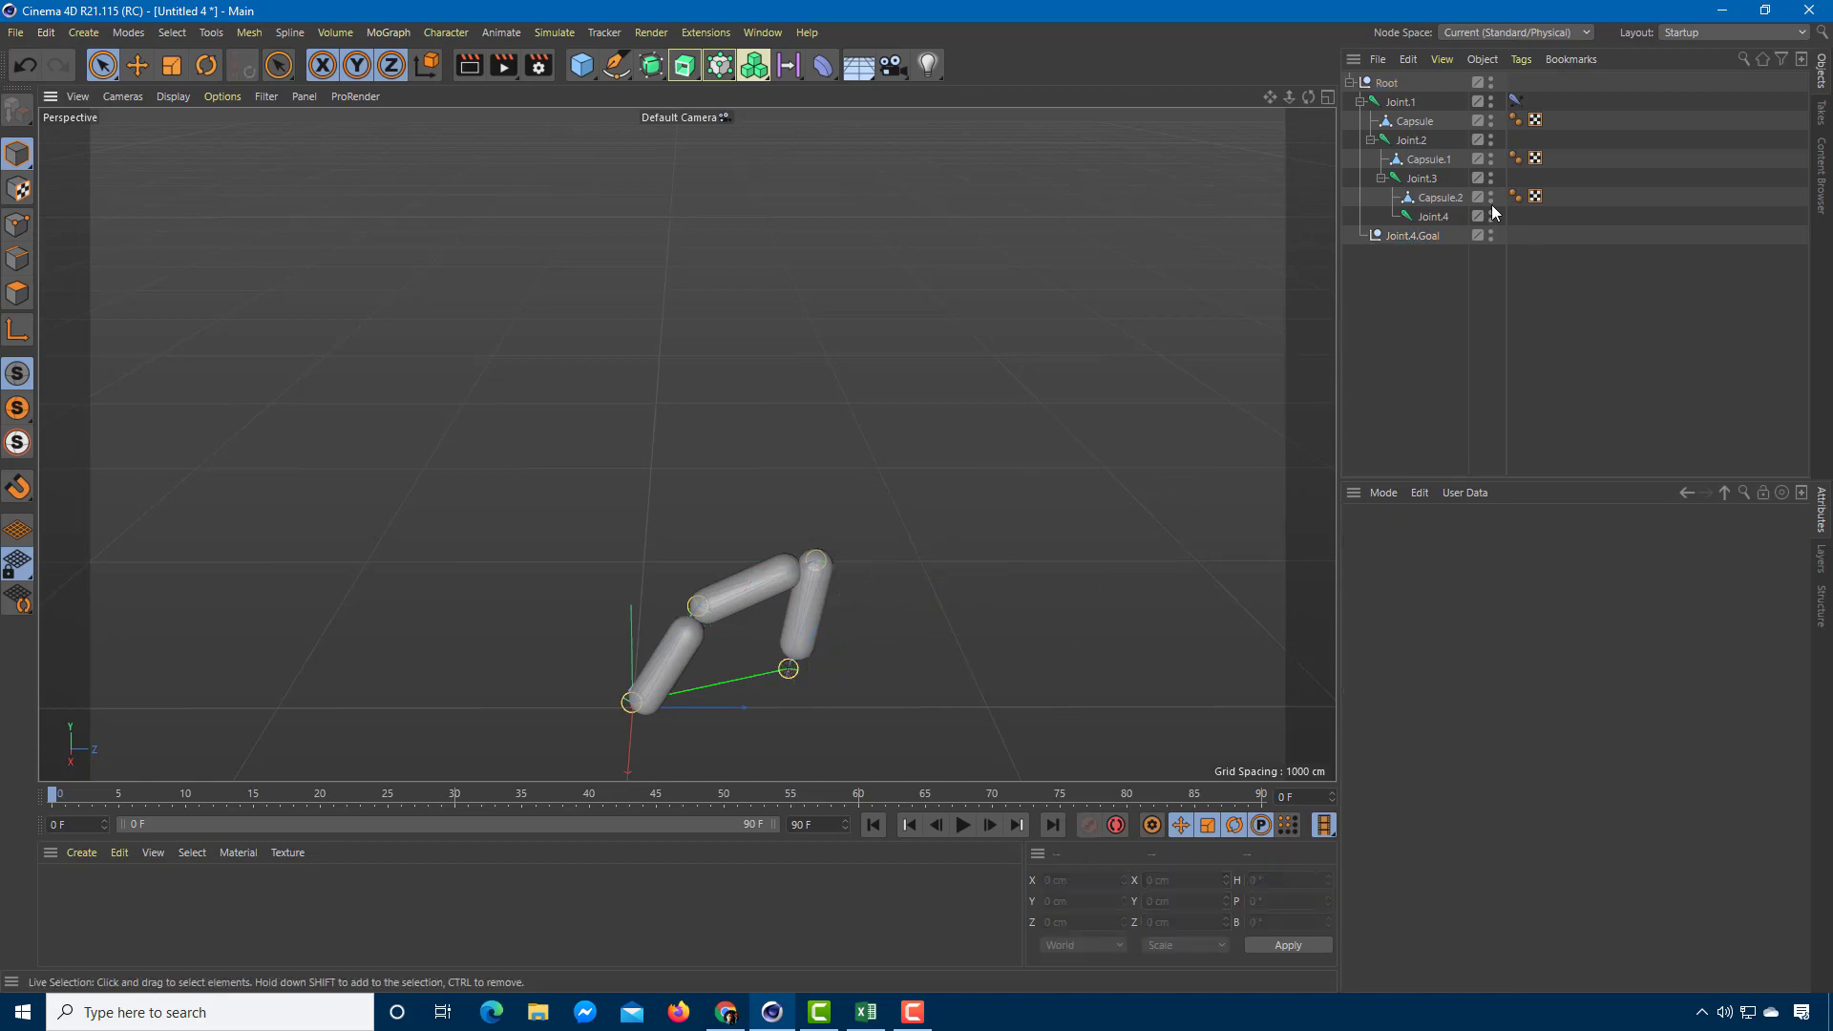
click(1418, 239)
alt+drag(990, 542, 1072, 693)
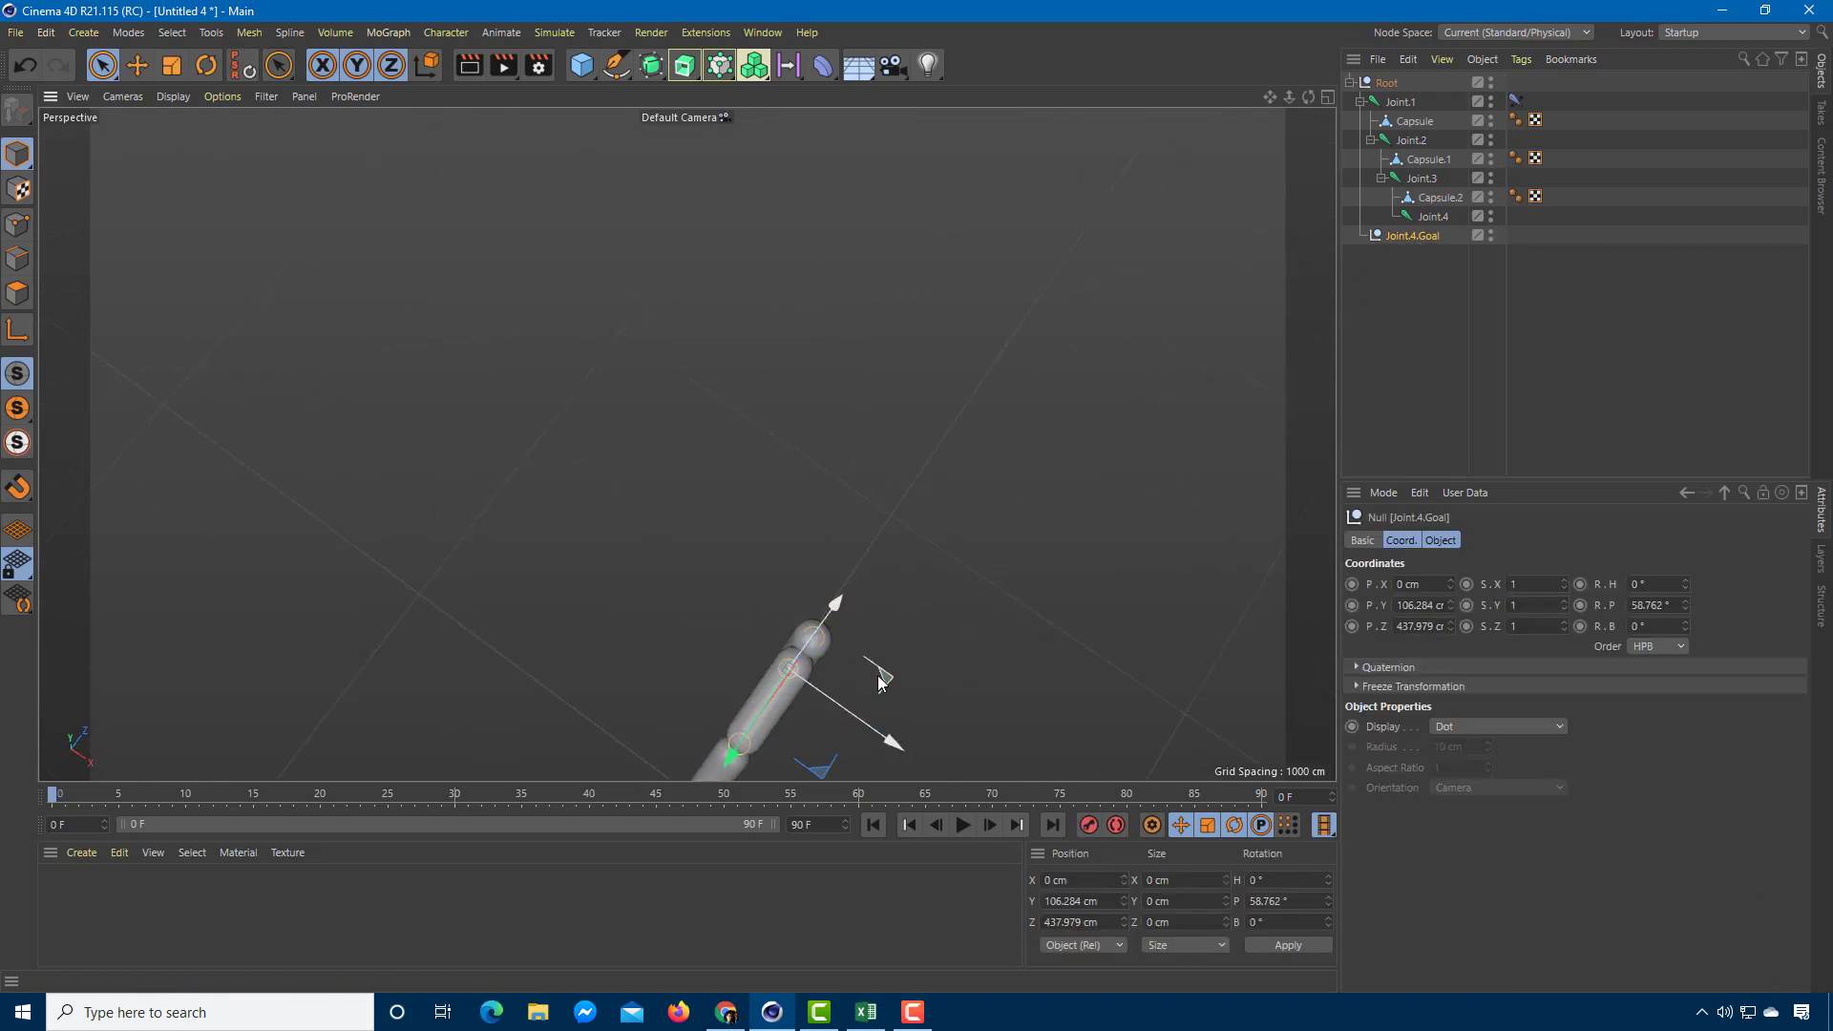
drag(880, 676, 857, 575)
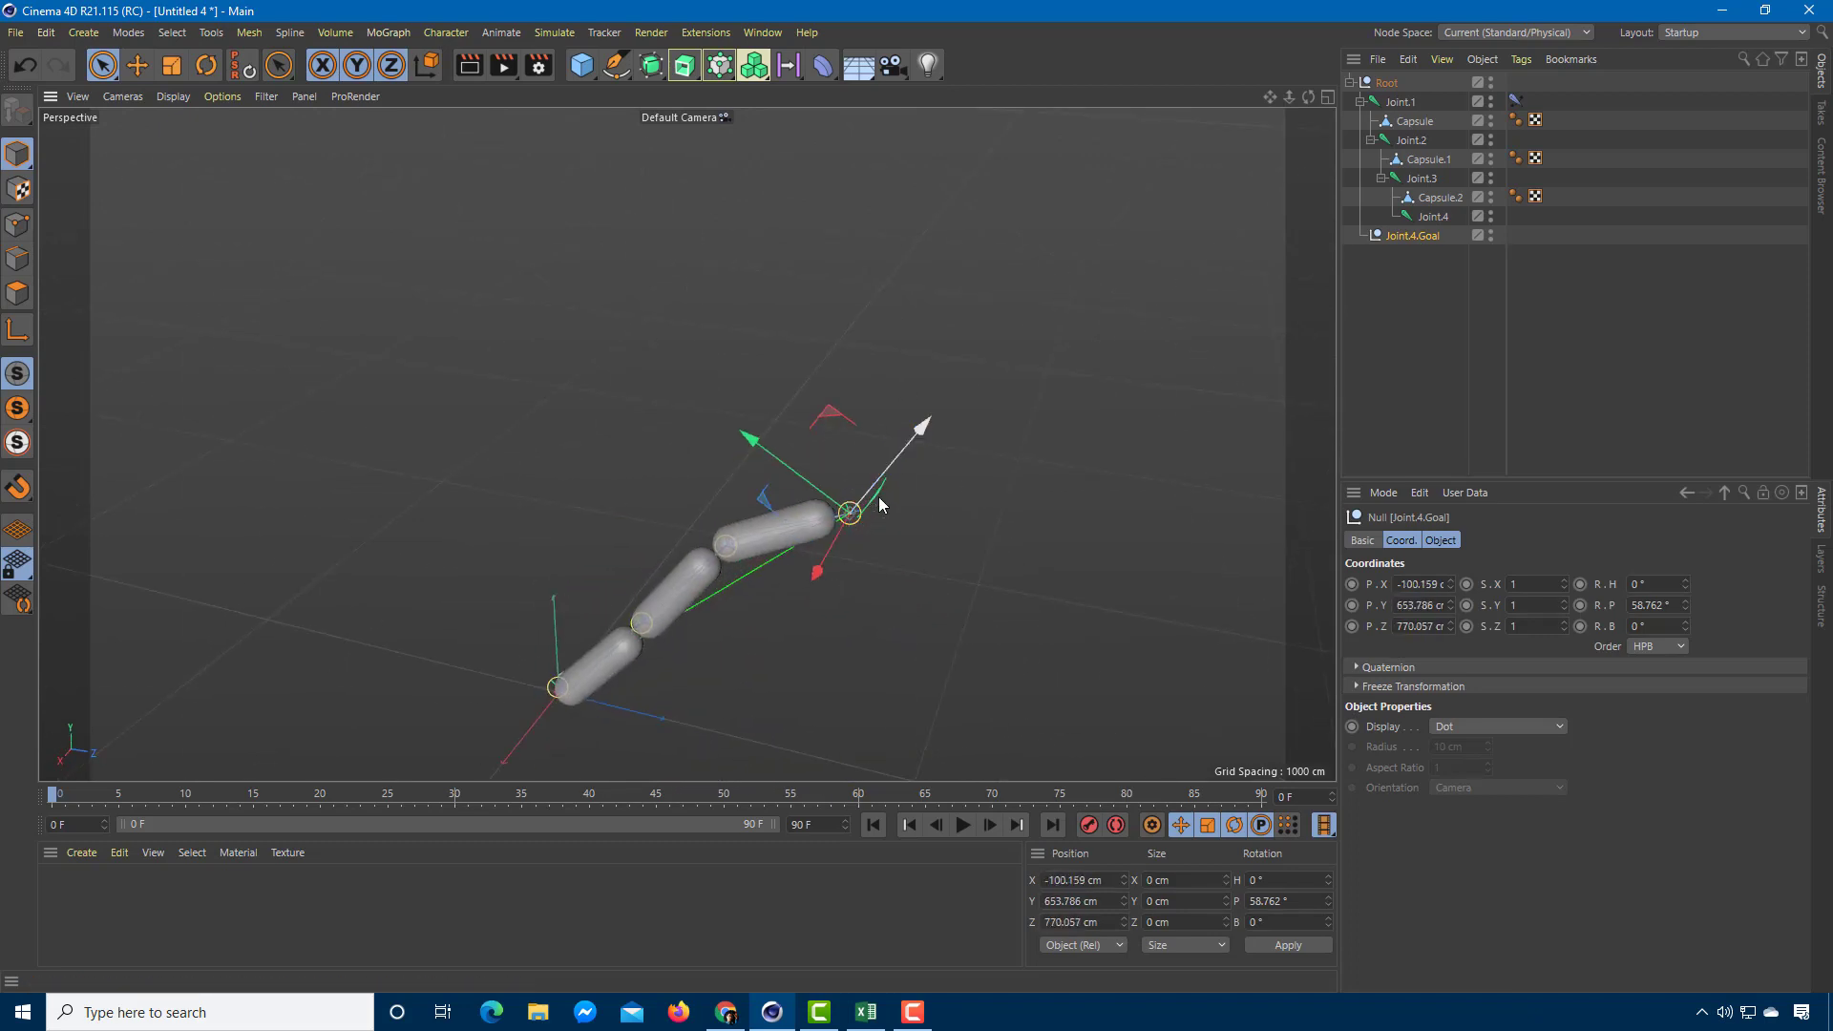
Pull the goal further until the chain stretches straight, leaving it at P.Z 1246.072 cm.
drag(826, 412, 619, 593)
scroll(535, 576, up, 3)
scroll(645, 599, up, 1)
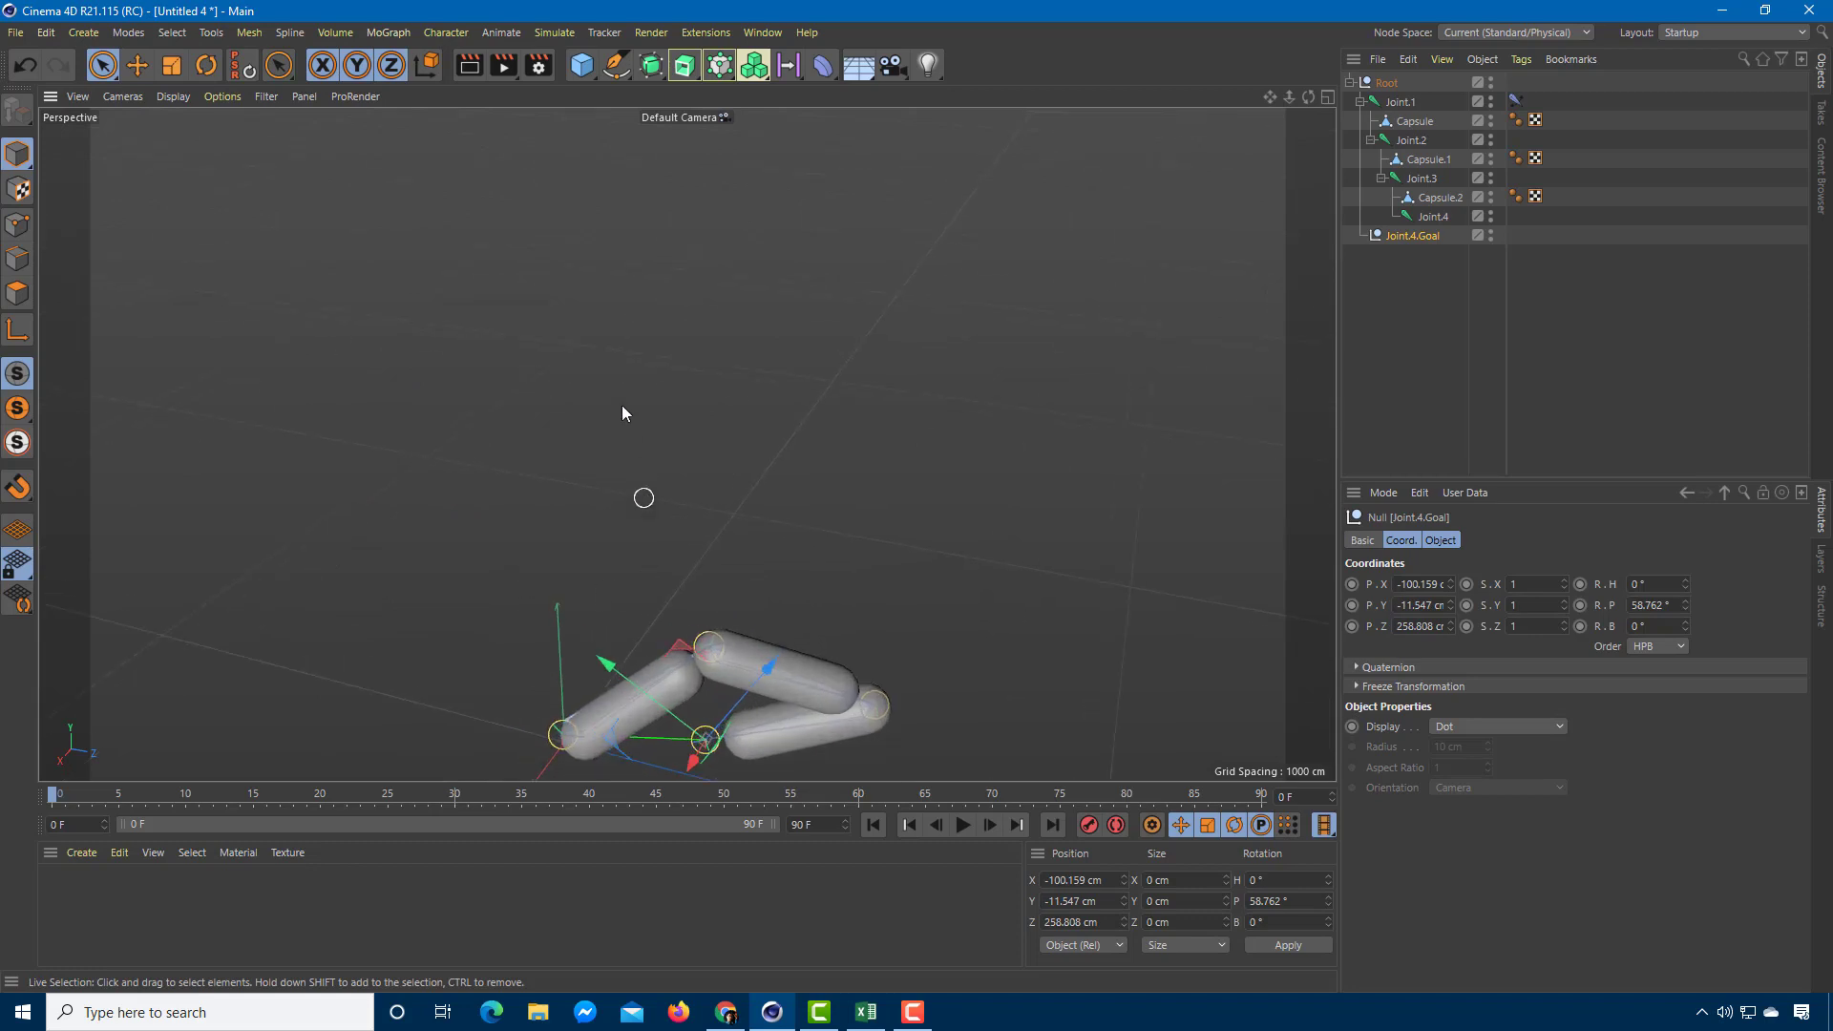
alt+middle_drag(822, 611, 798, 506)
alt+drag(798, 506, 833, 512)
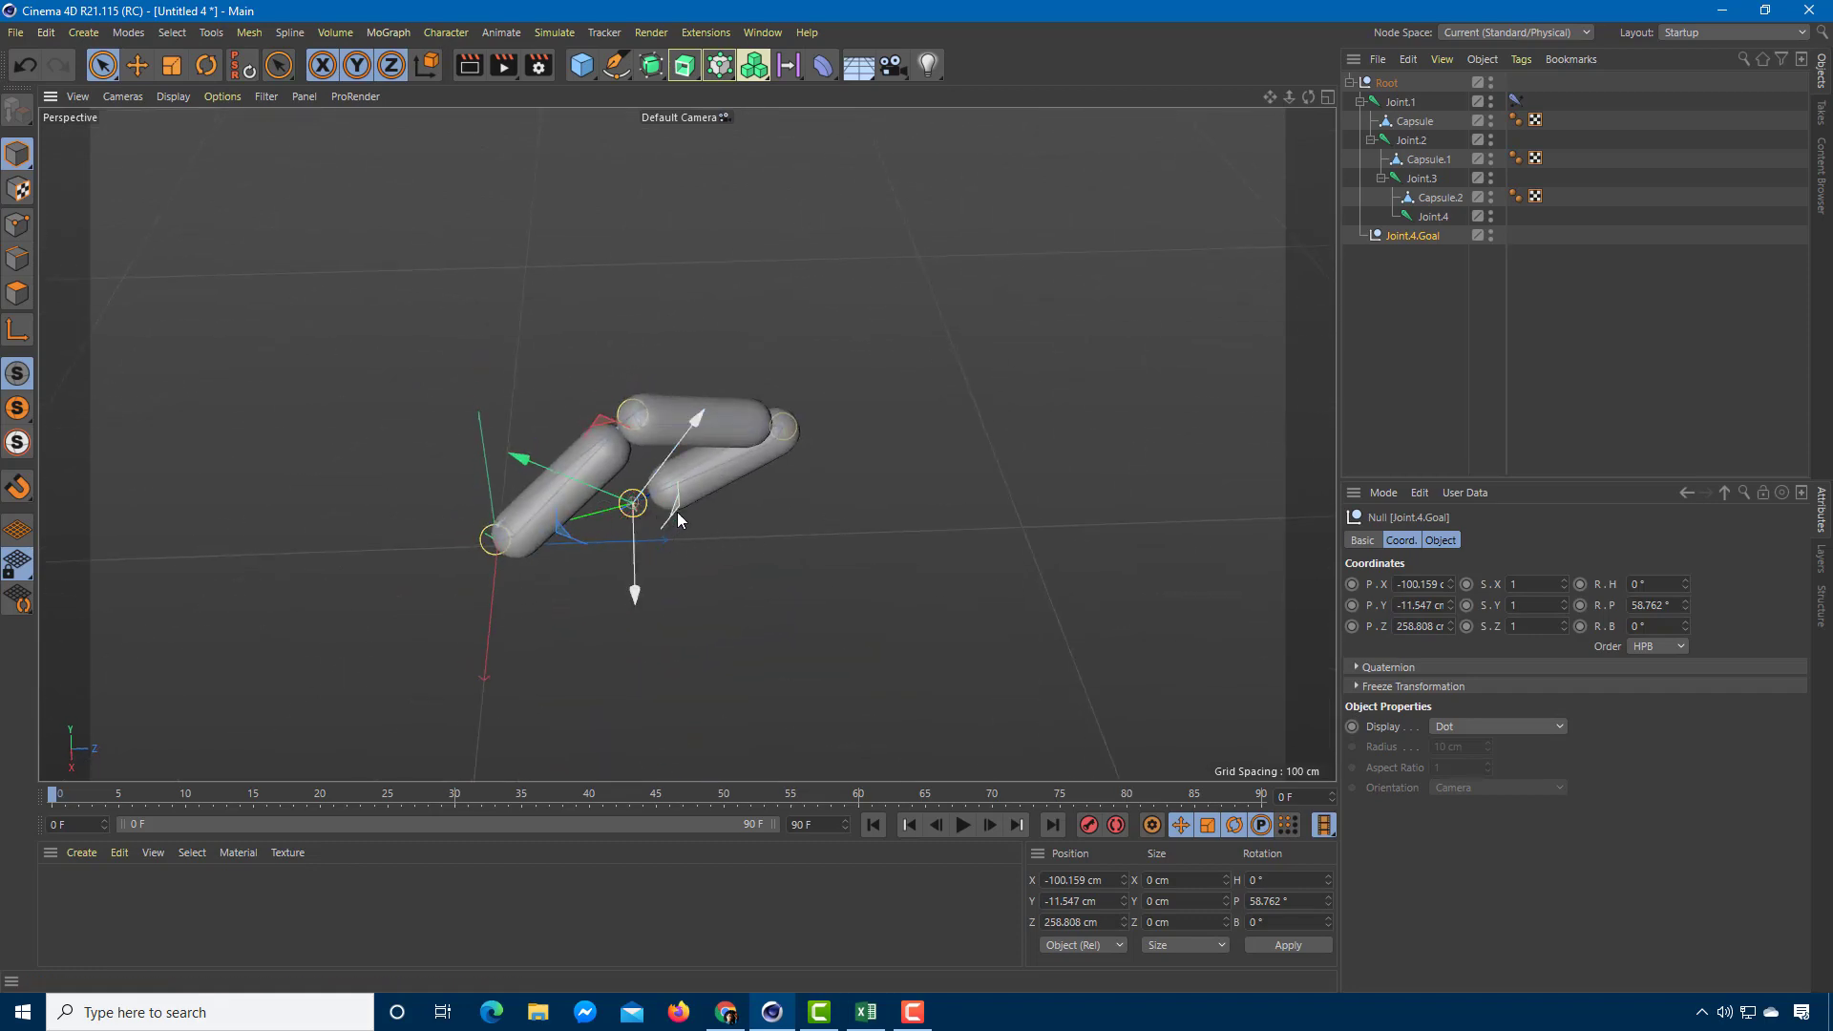
drag(640, 560, 913, 598)
alt+drag(913, 525, 926, 391)
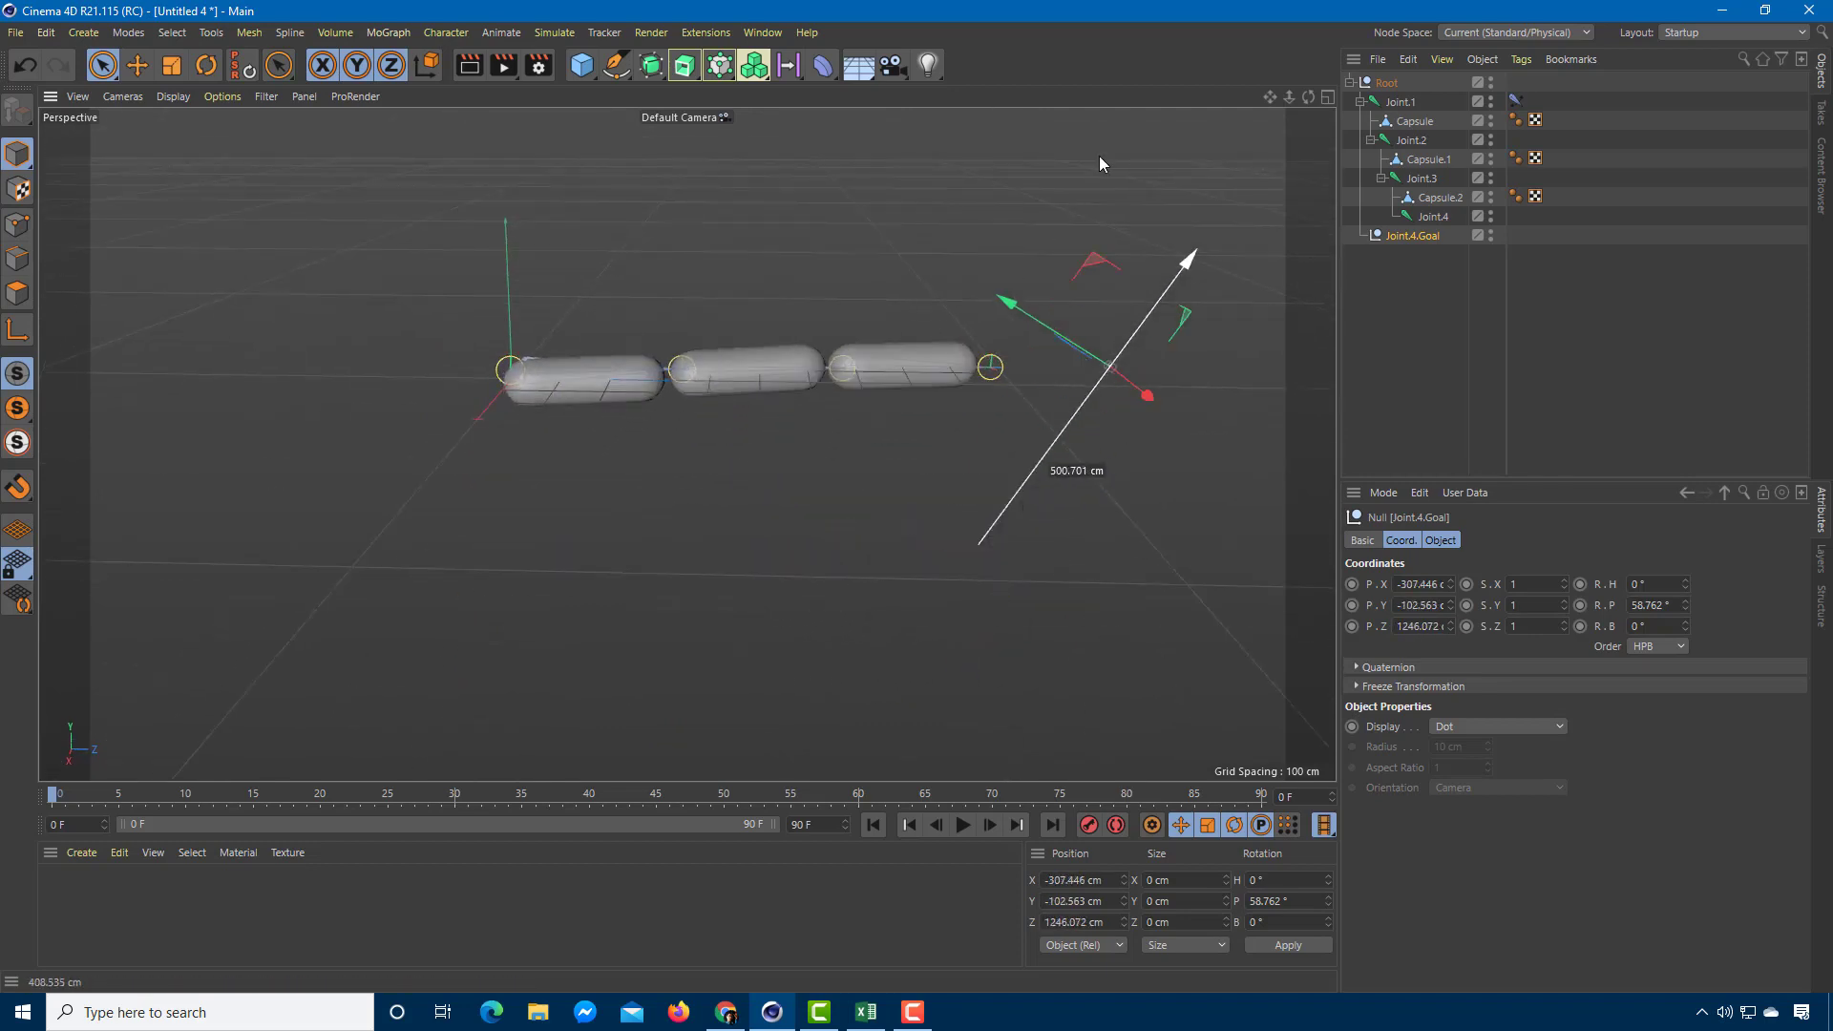